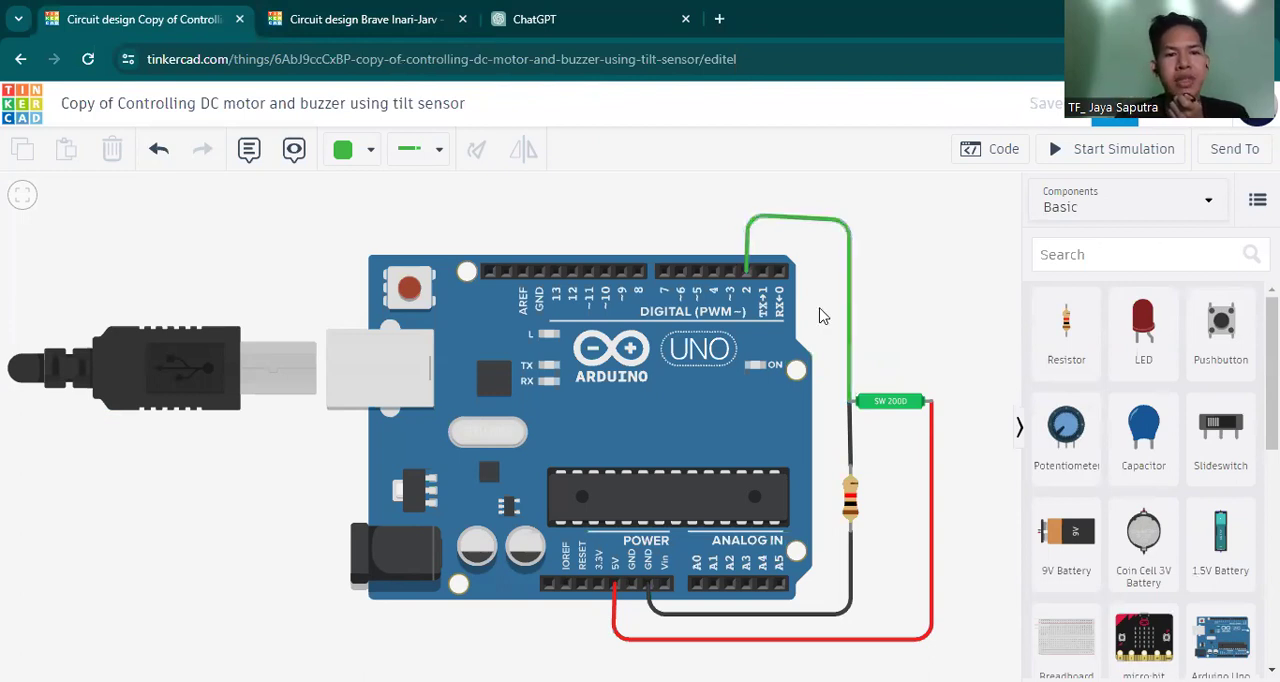
Switch to the empty Brave Inari-Jarv circuit design and place an Arduino Uno R3 in the workspace.
left_click(327, 26)
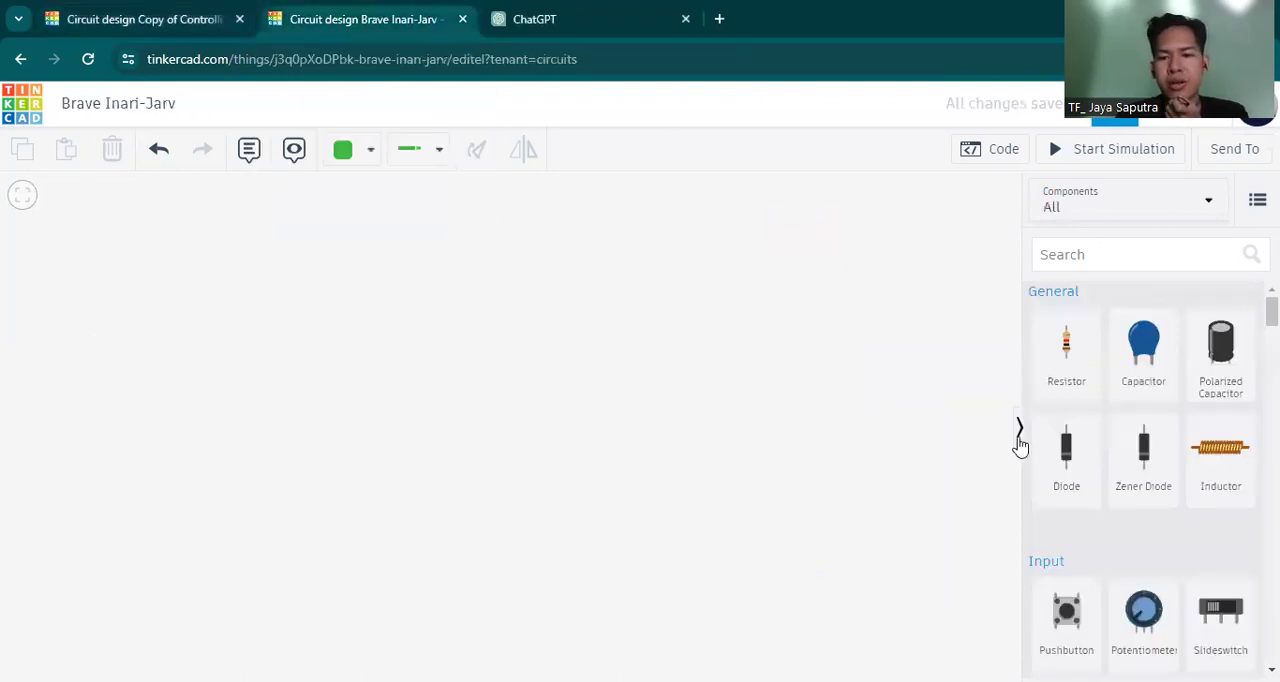
scroll(1172, 350, "down", 1)
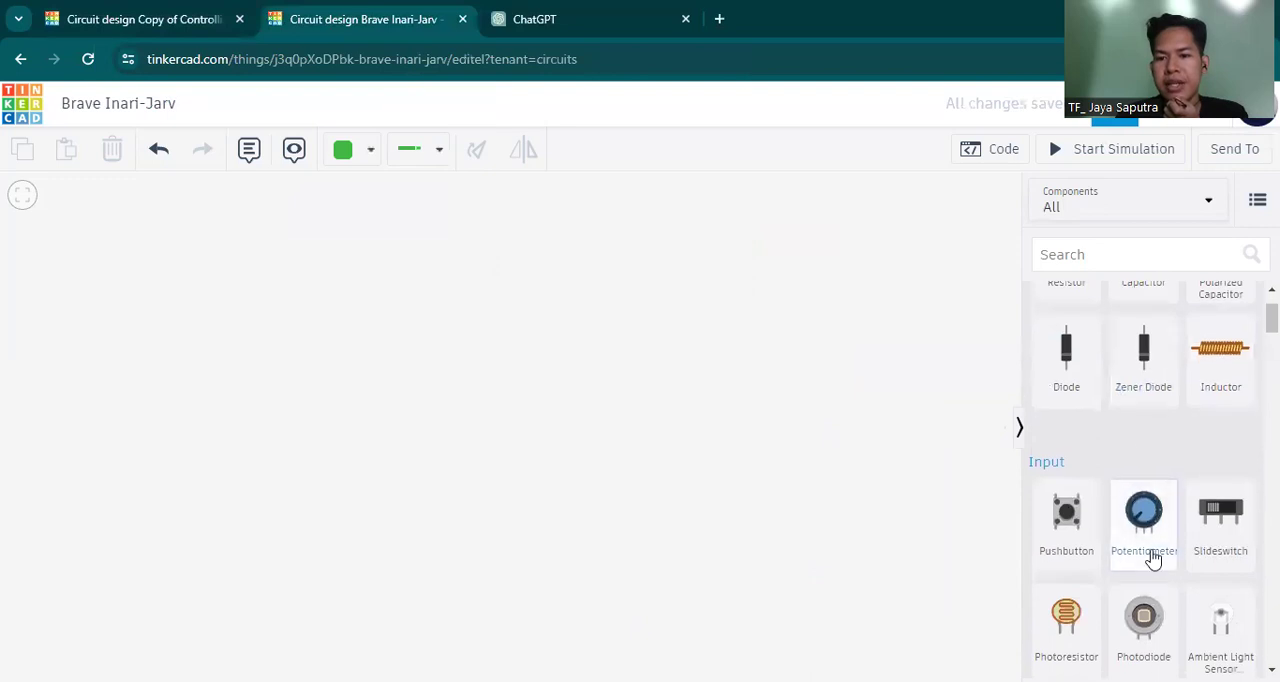
scroll(1152, 557, "down", 8)
scroll(1152, 557, "down", 10)
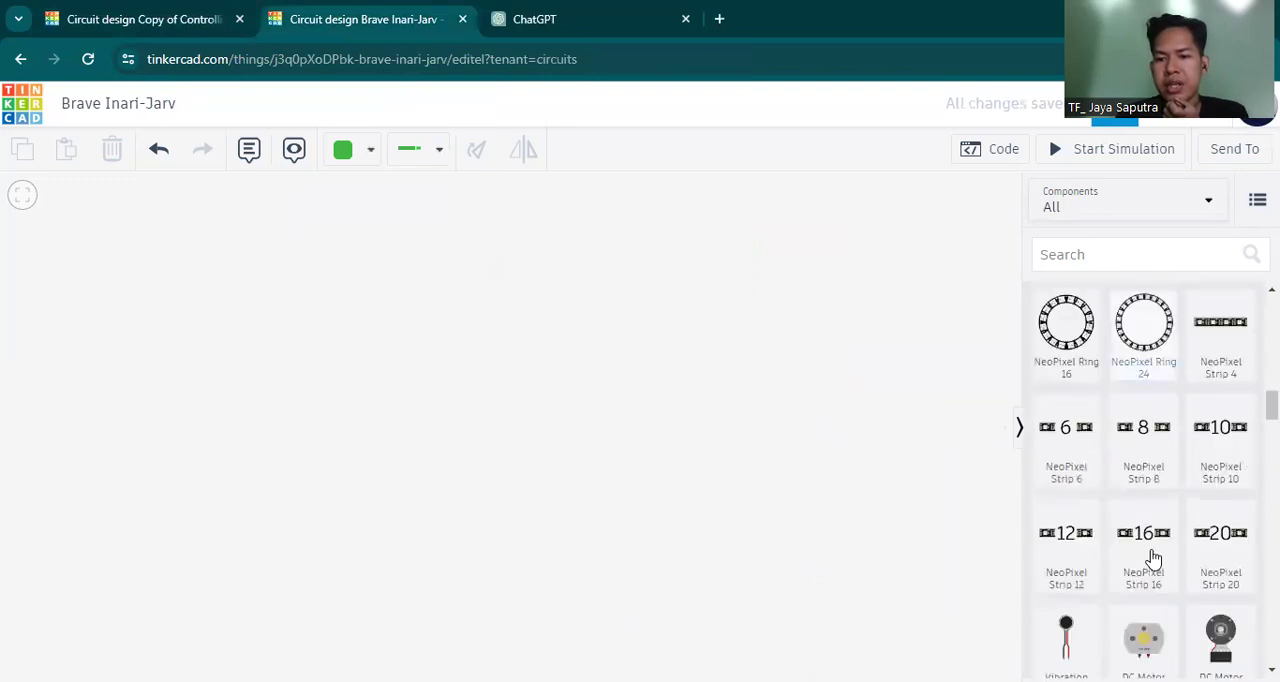
scroll(1152, 557, "down", 4)
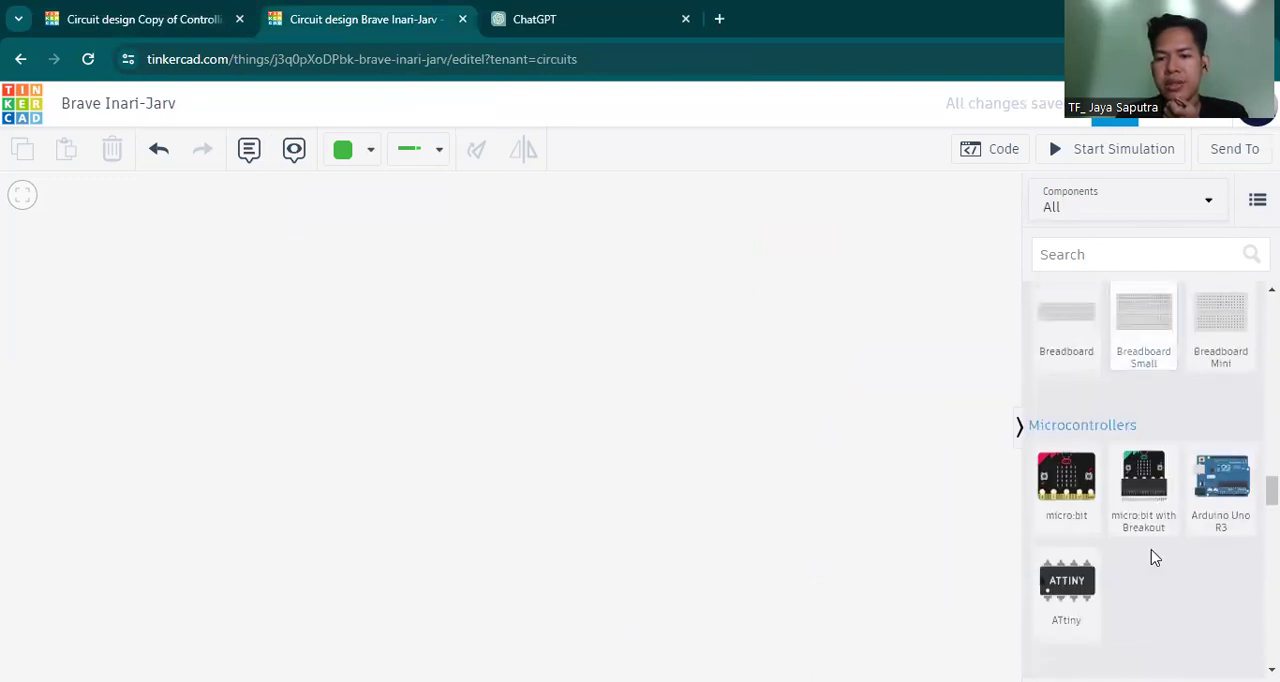
left_click_drag(1238, 480, 443, 377)
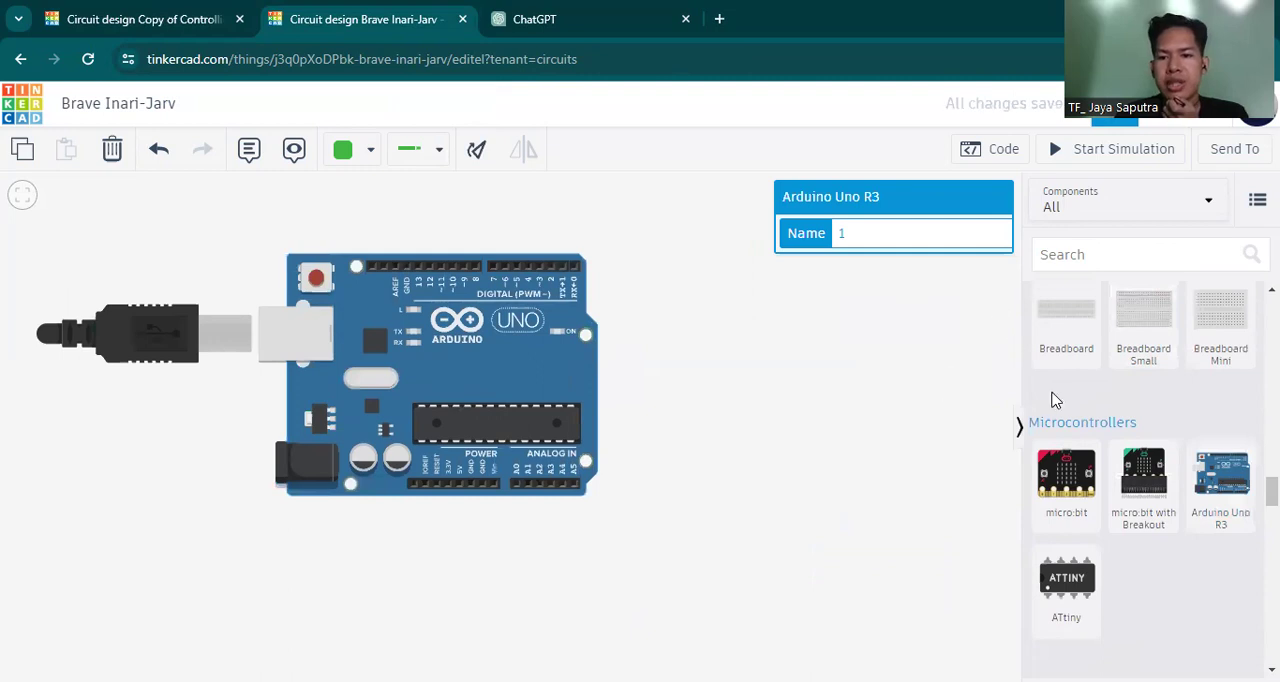
left_click(847, 366)
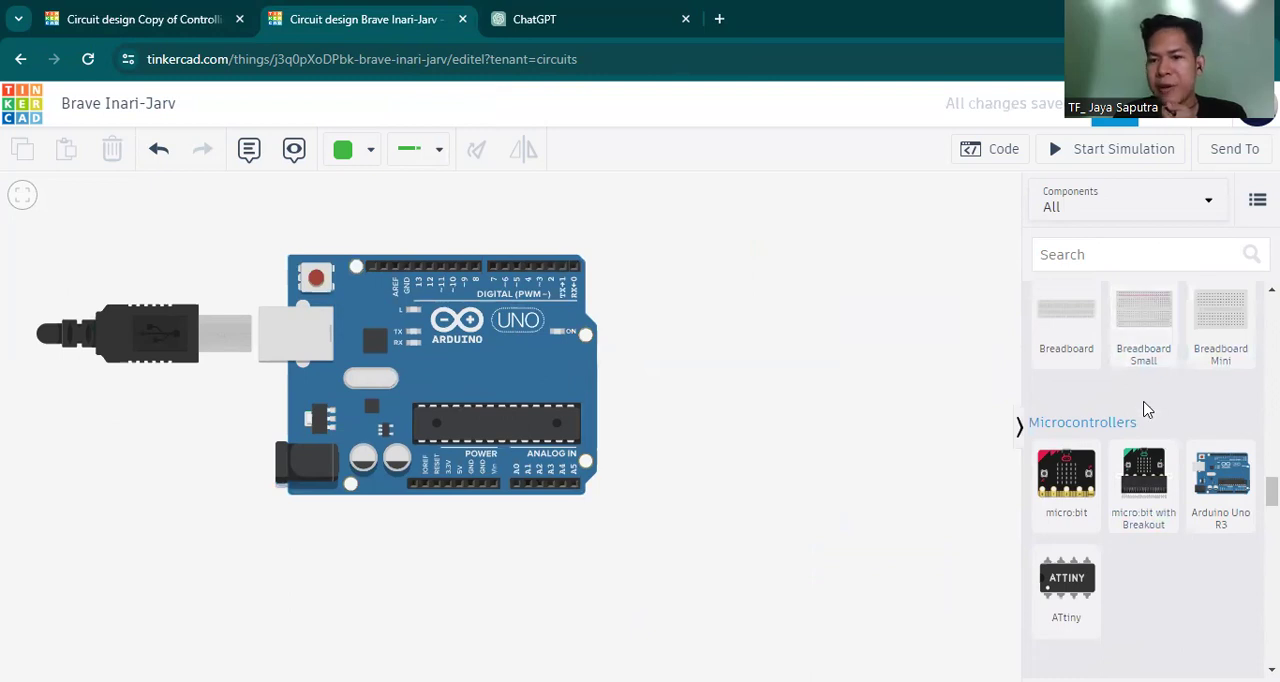
Place a small breadboard to the right of the Arduino and shift both parts left so they fit side by side.
scroll(1146, 409, "up", 1)
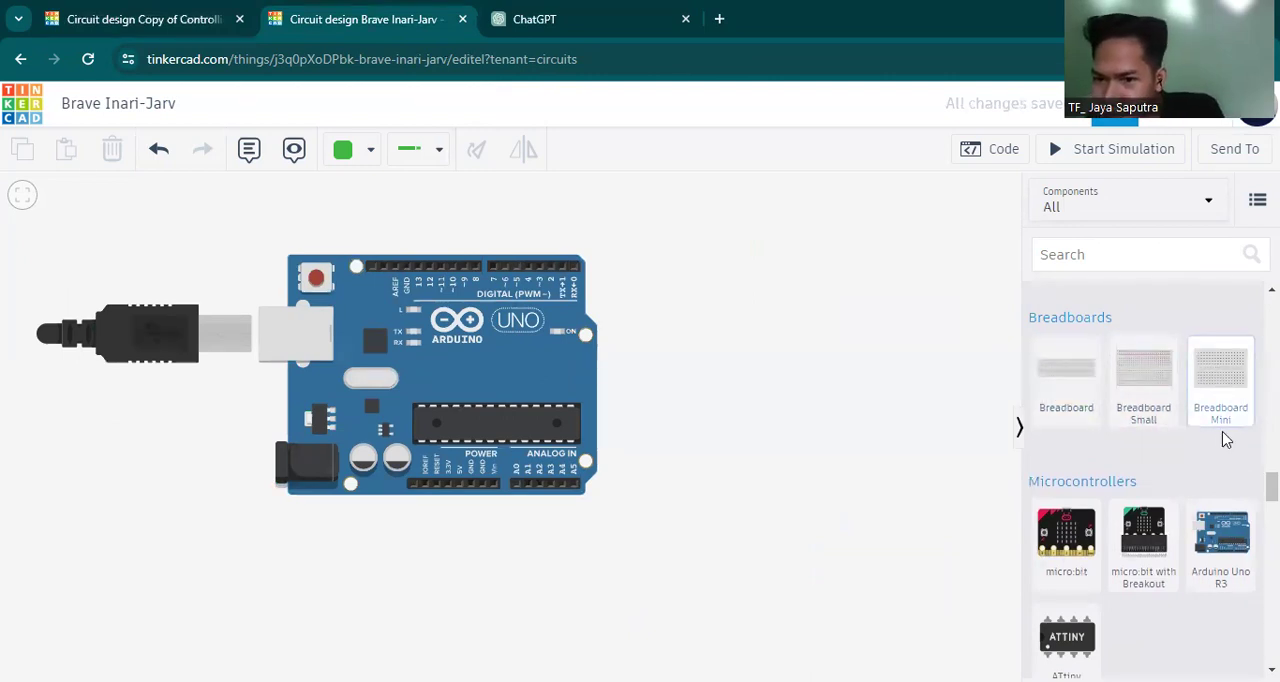
left_click_drag(1138, 390, 809, 376)
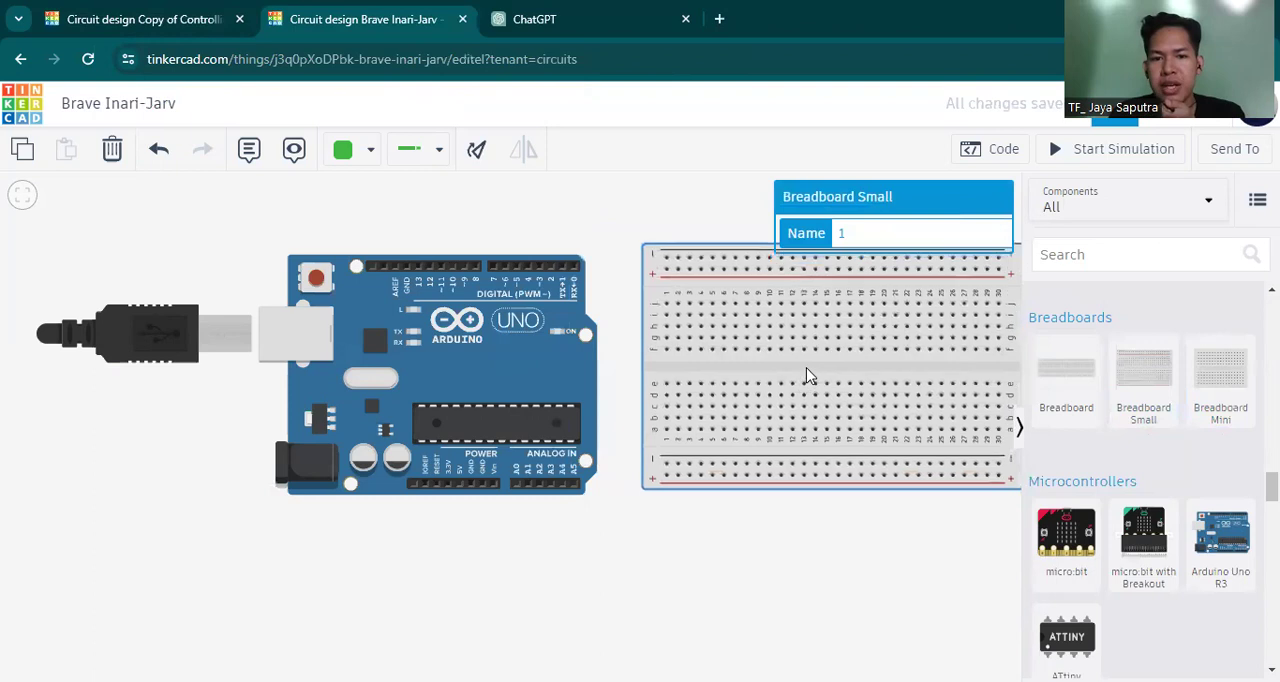
left_click_drag(528, 384, 466, 382)
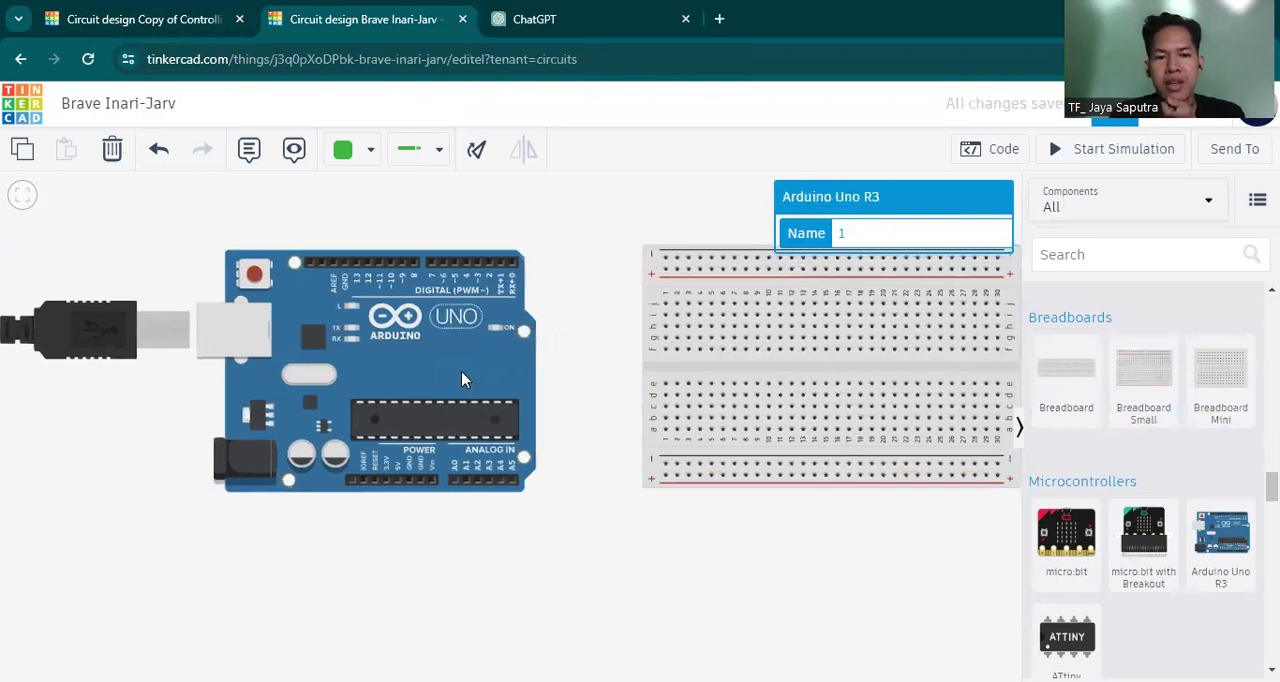
left_click_drag(808, 378, 756, 379)
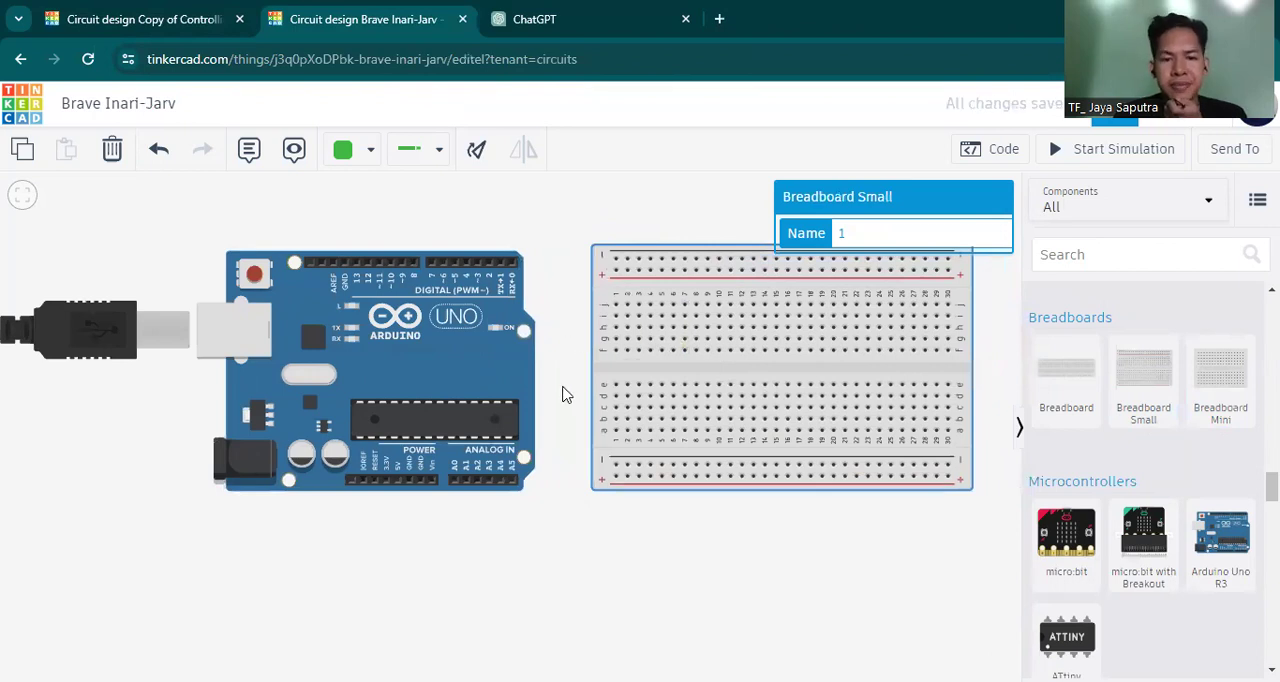
left_click(675, 588)
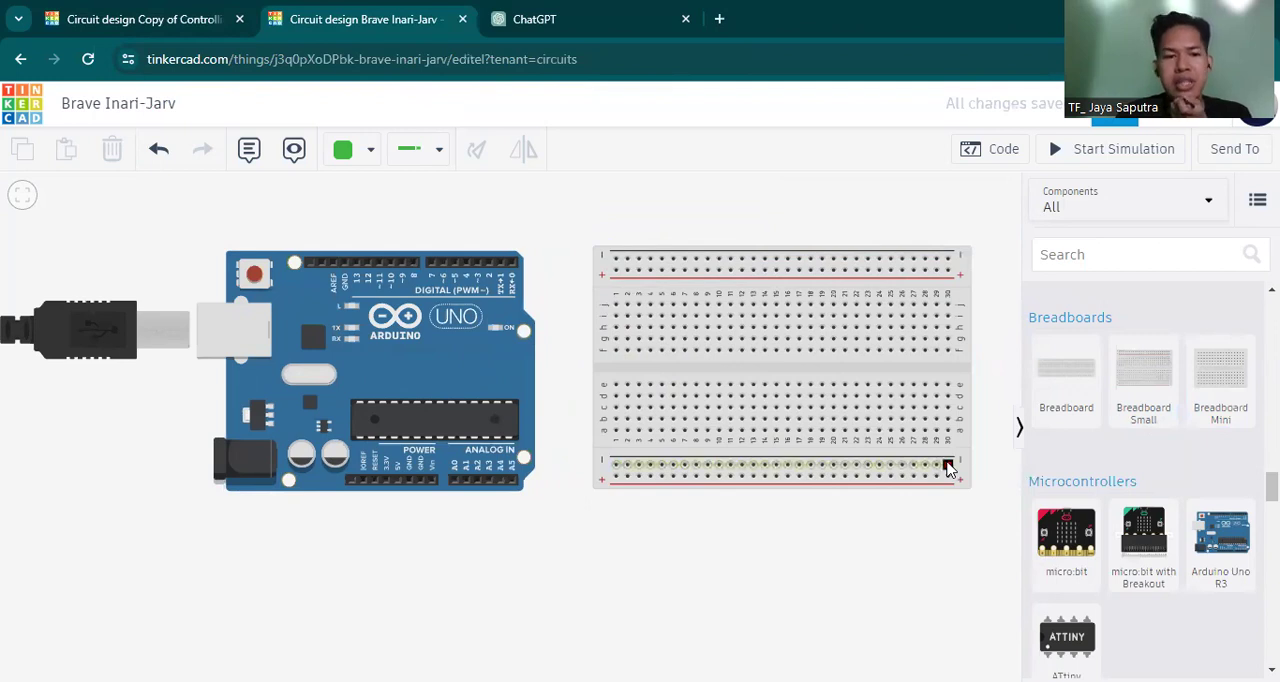
Wire the Arduino's 5V pin to the first hole of the breadboard's lower positive rail, routed below the boards with straight segments.
left_click(398, 484)
left_click(398, 514)
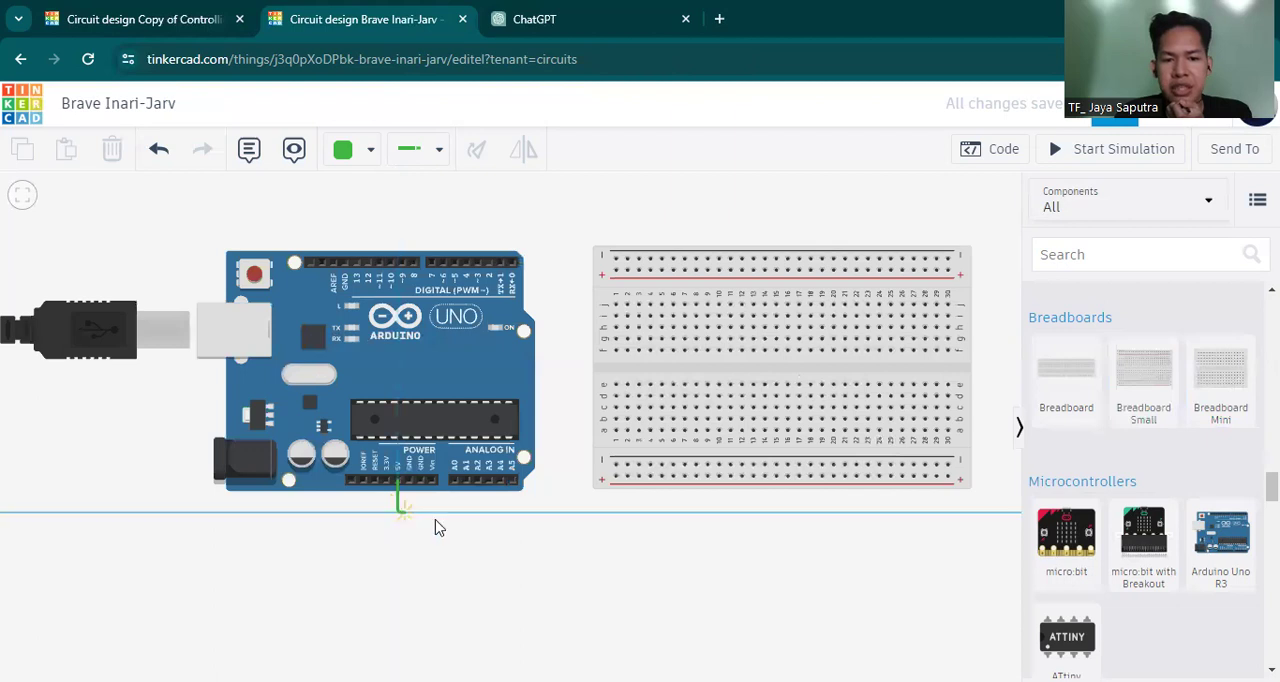
left_click(620, 514)
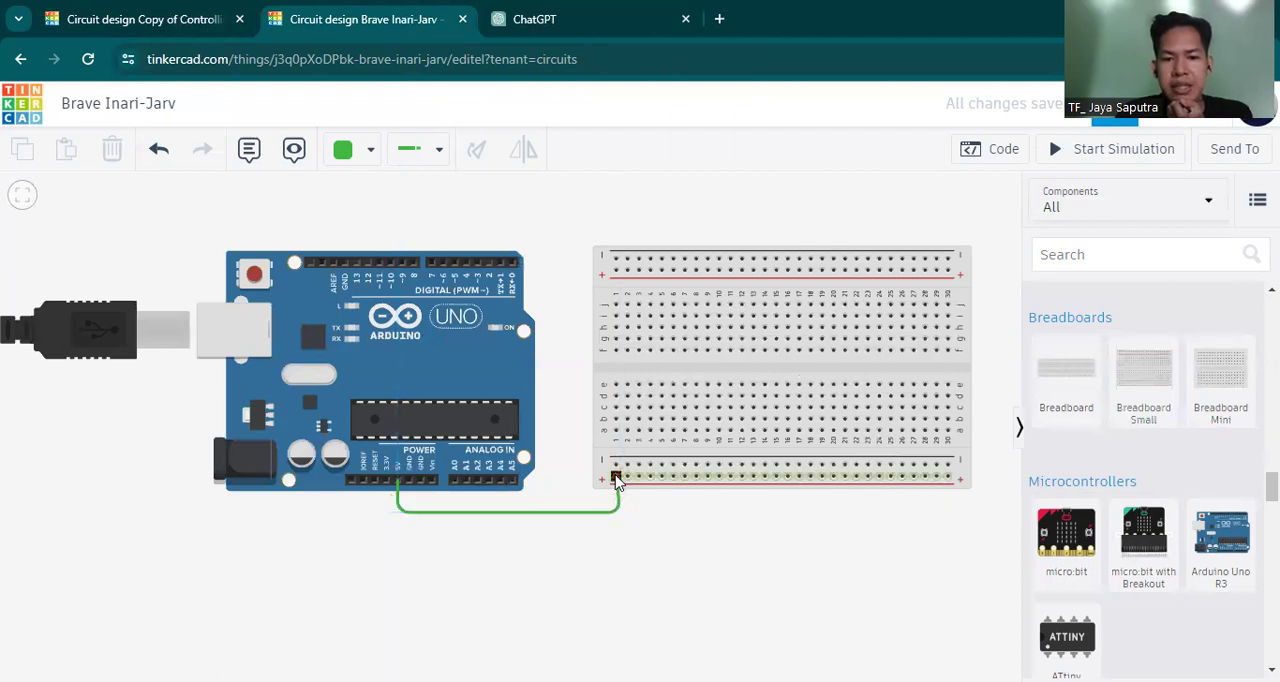
left_click(616, 477)
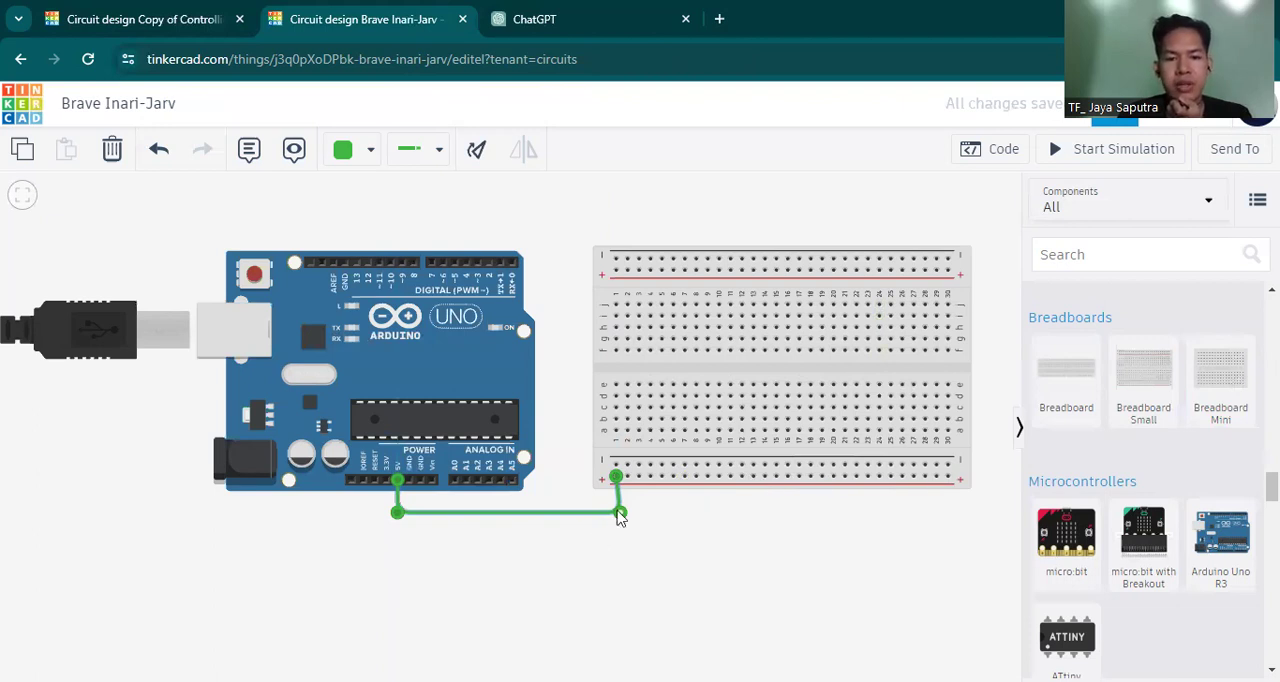
left_click_drag(619, 512, 615, 512)
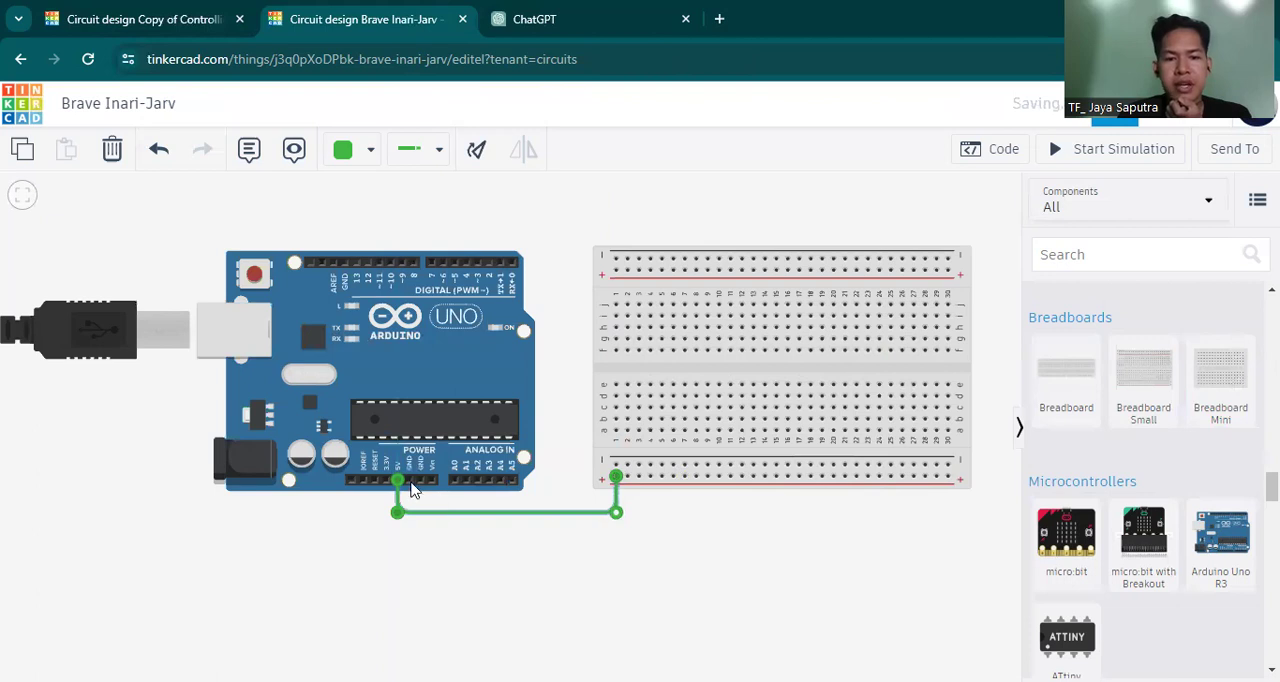
Wire the Arduino's GND pin beside 5V to the first hole of the breadboard's lower negative rail.
left_click(410, 482)
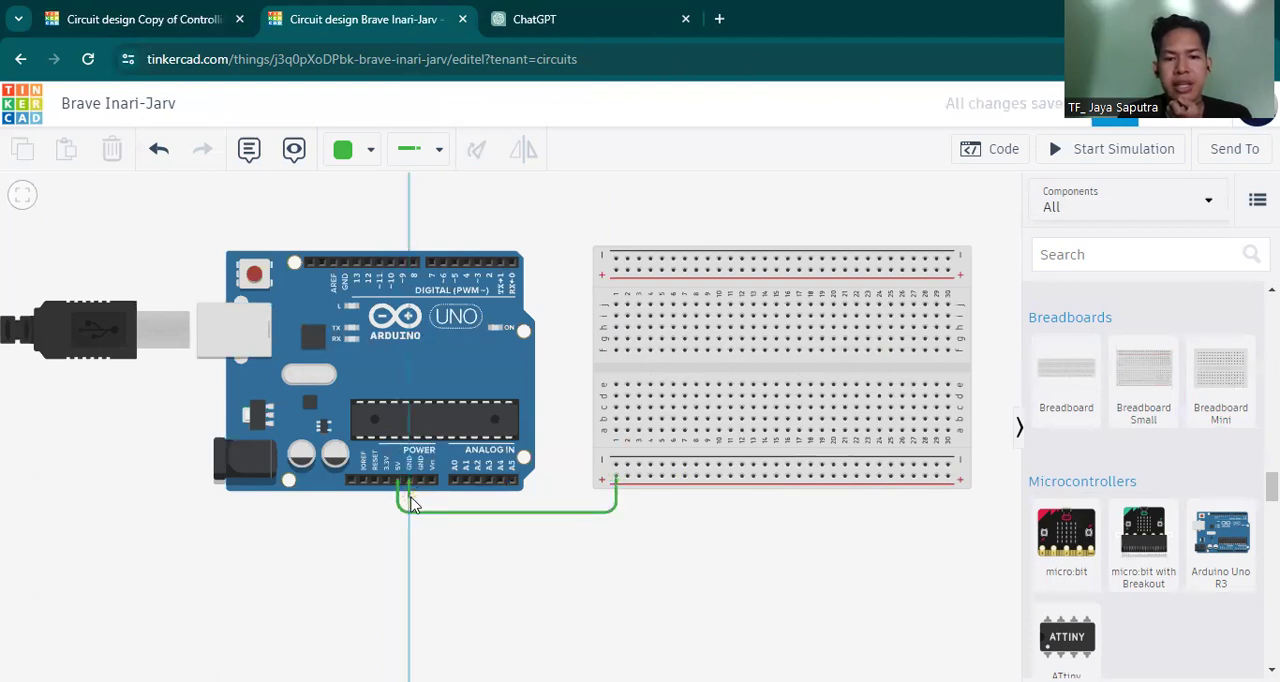
left_click(591, 494)
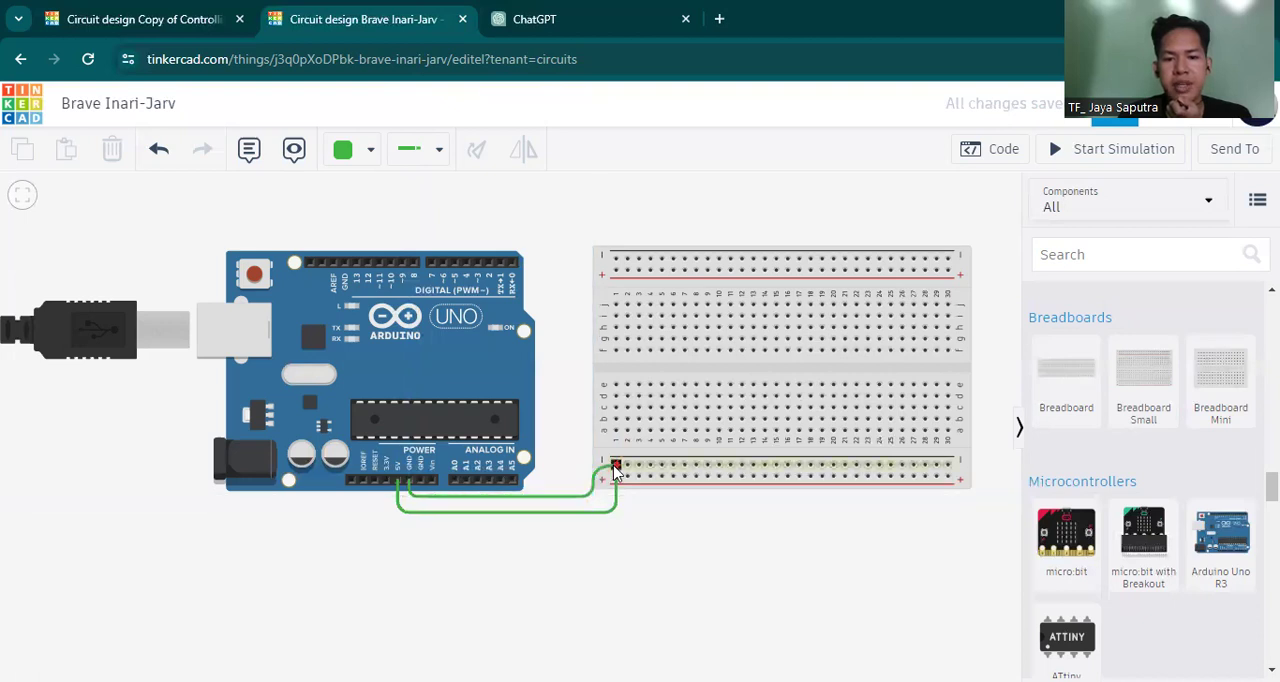
left_click(614, 468)
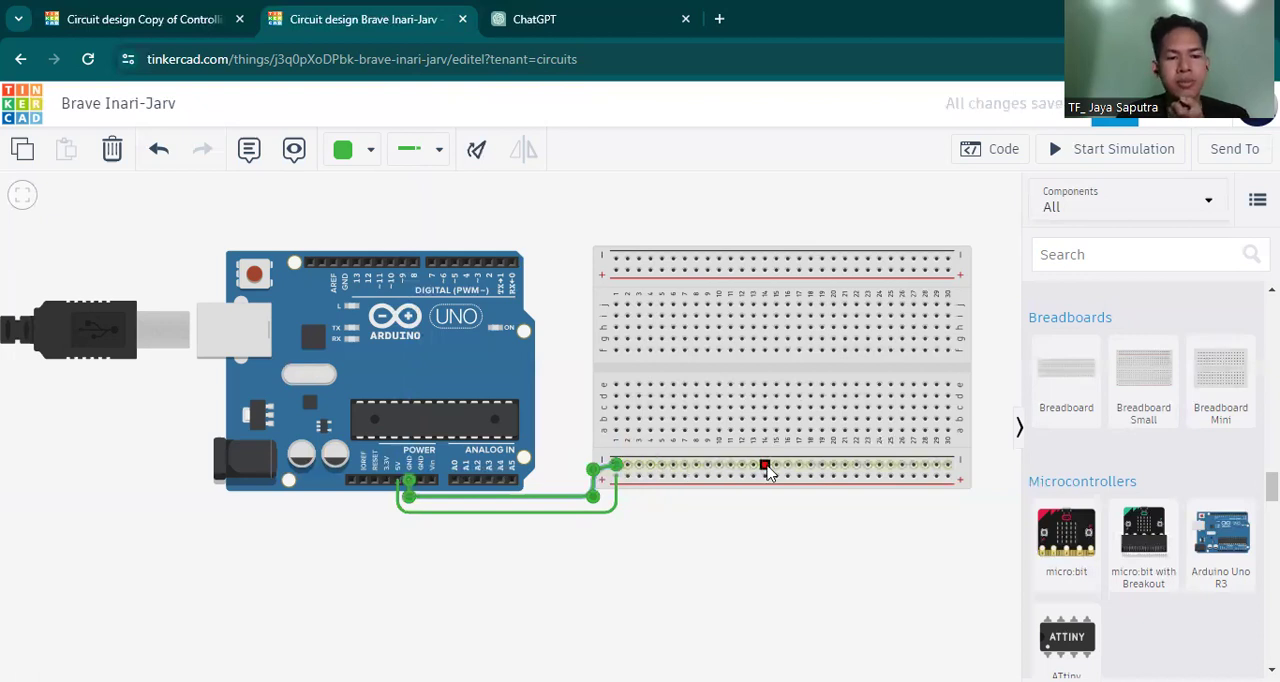
left_click(702, 560)
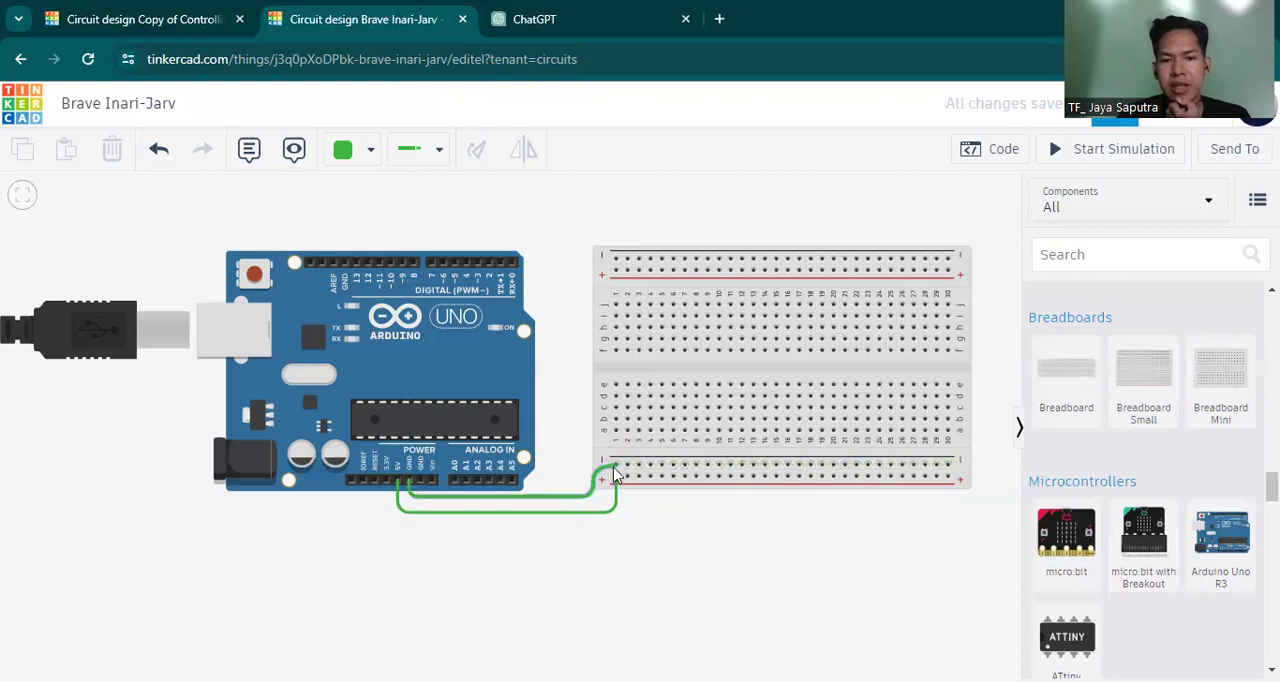
left_click(616, 271)
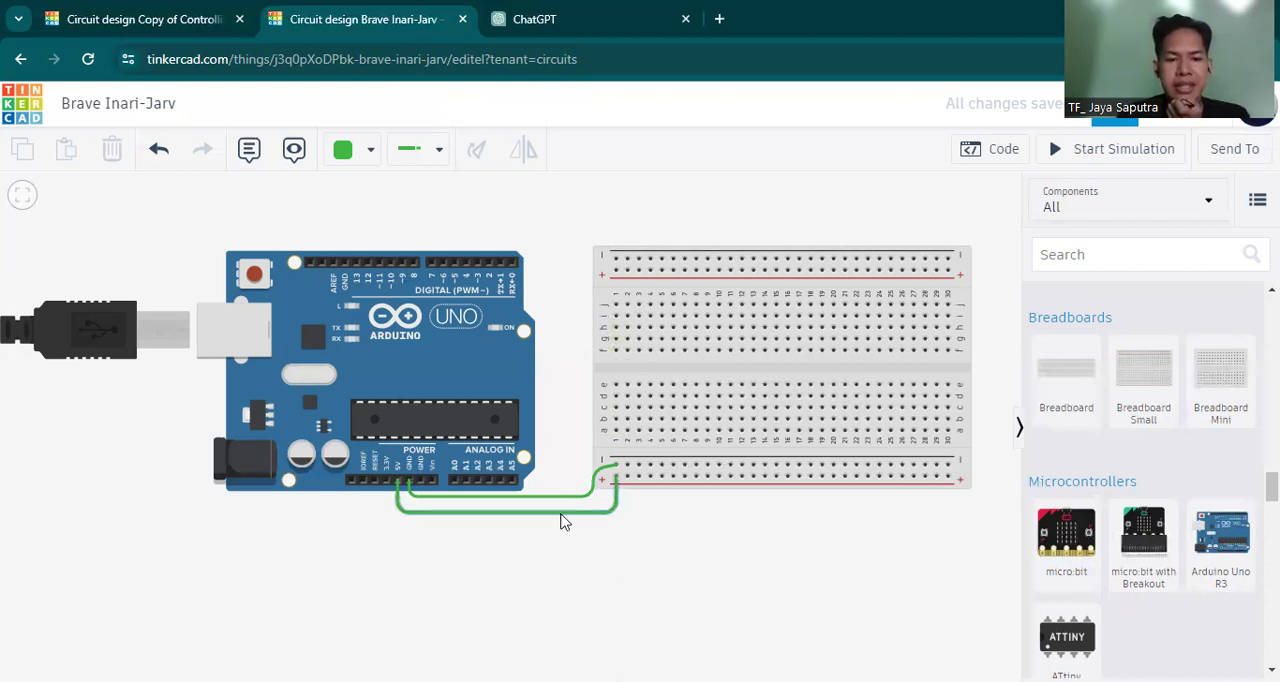
Color the 5V wire red and the GND wire black.
left_click(497, 510)
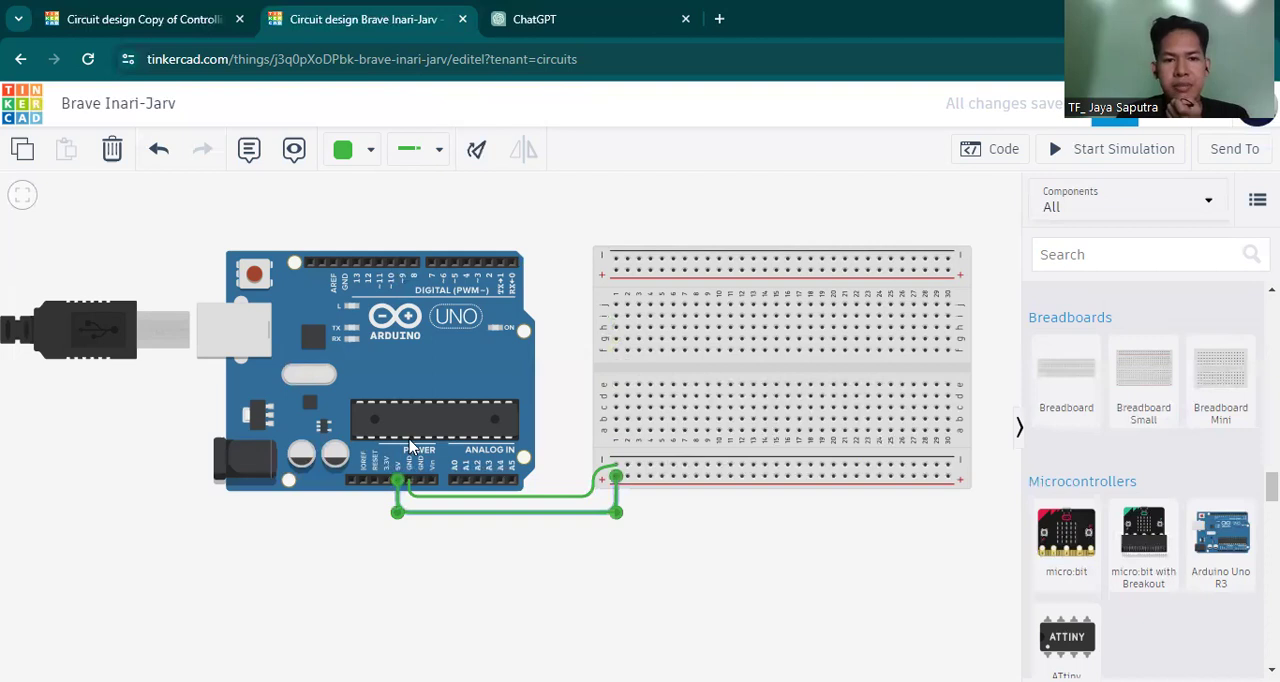
left_click(352, 152)
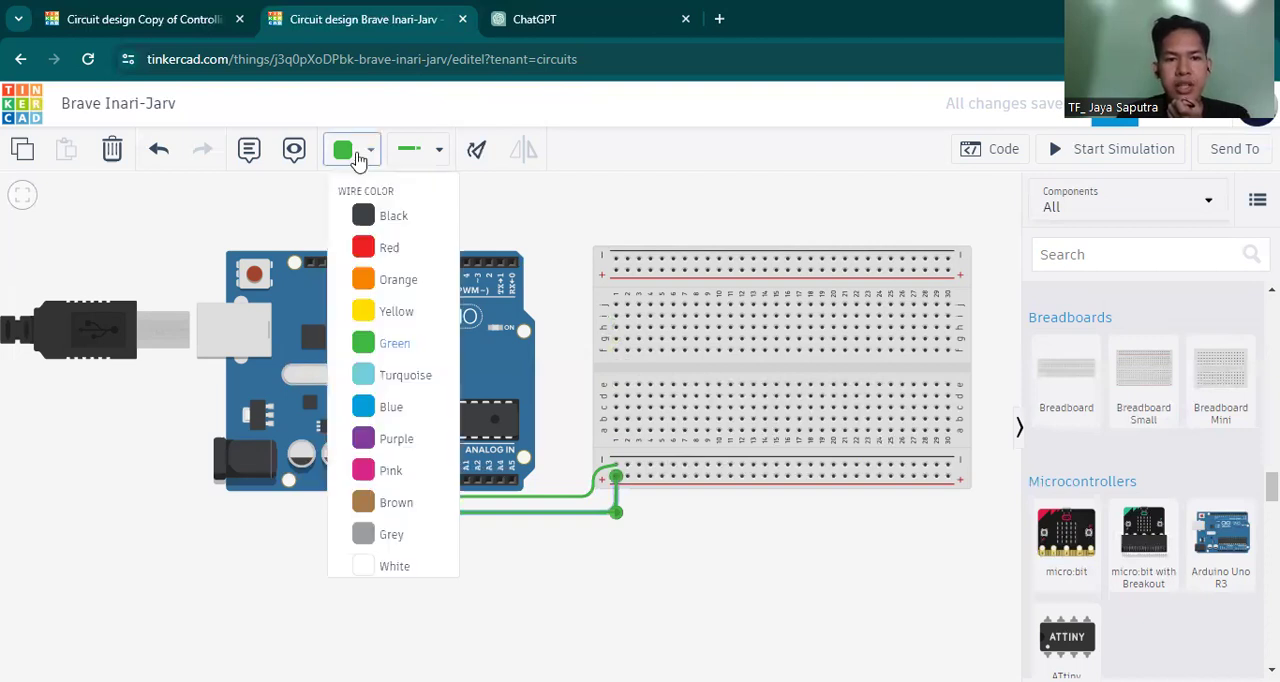
left_click(360, 248)
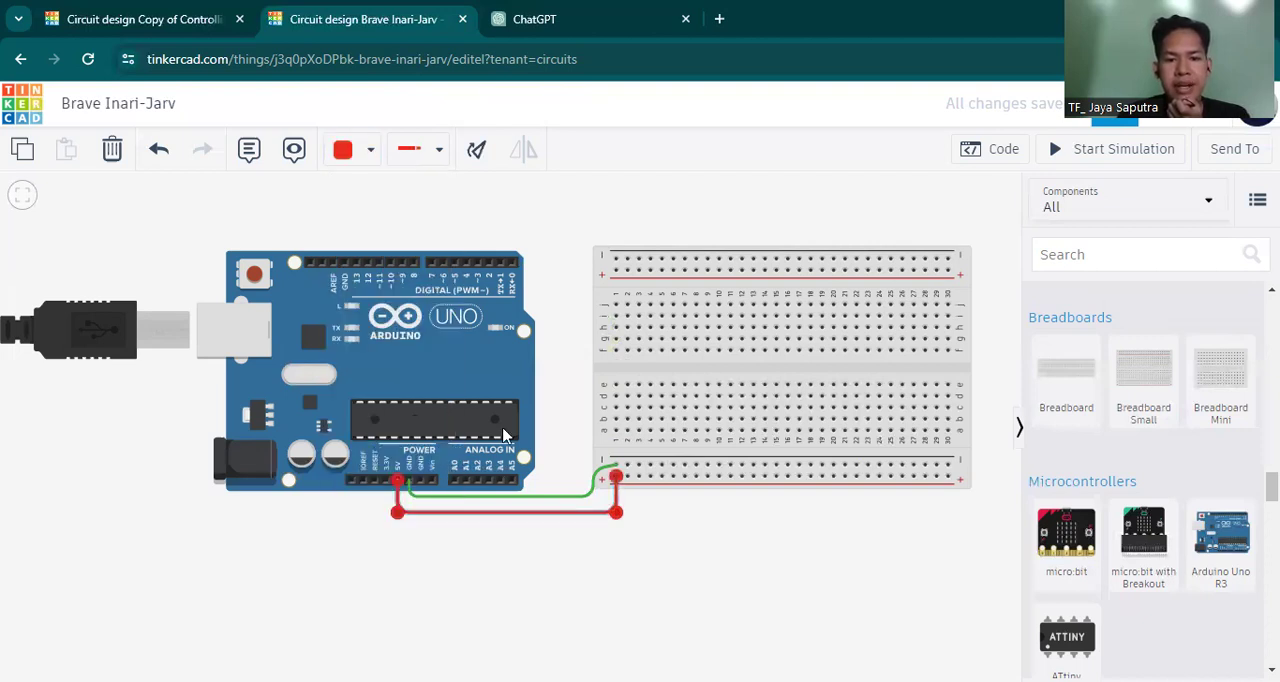
left_click(524, 497)
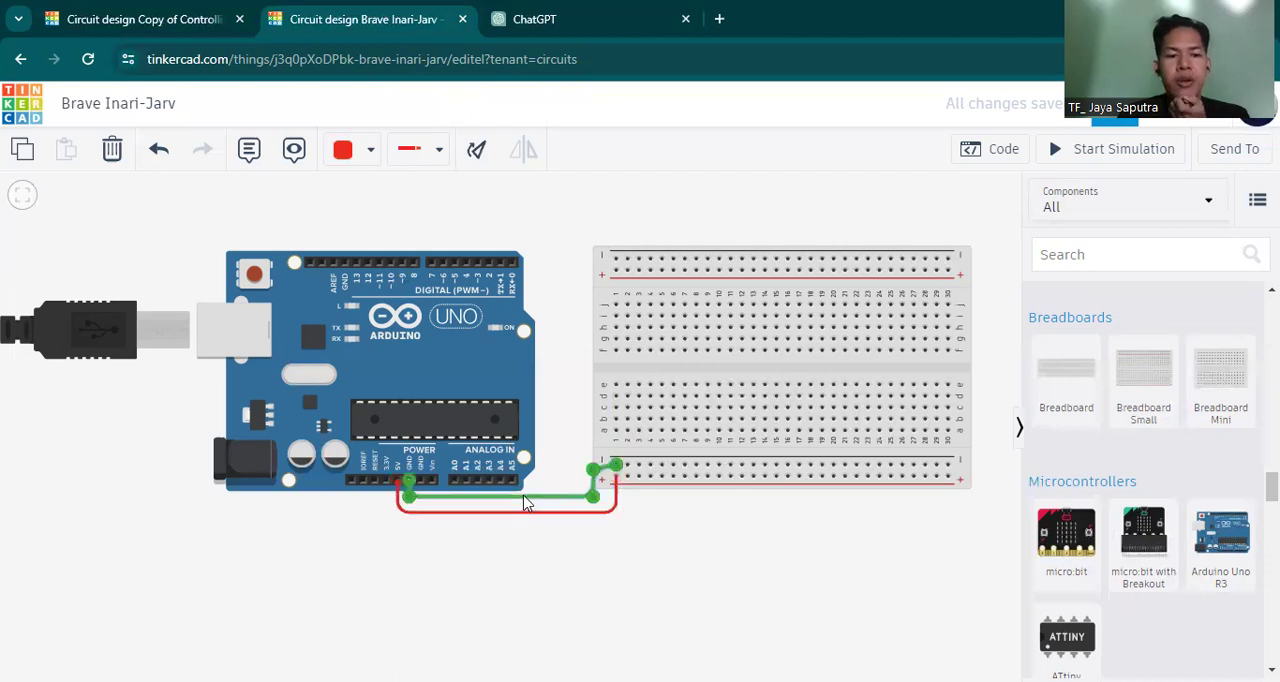
left_click(352, 160)
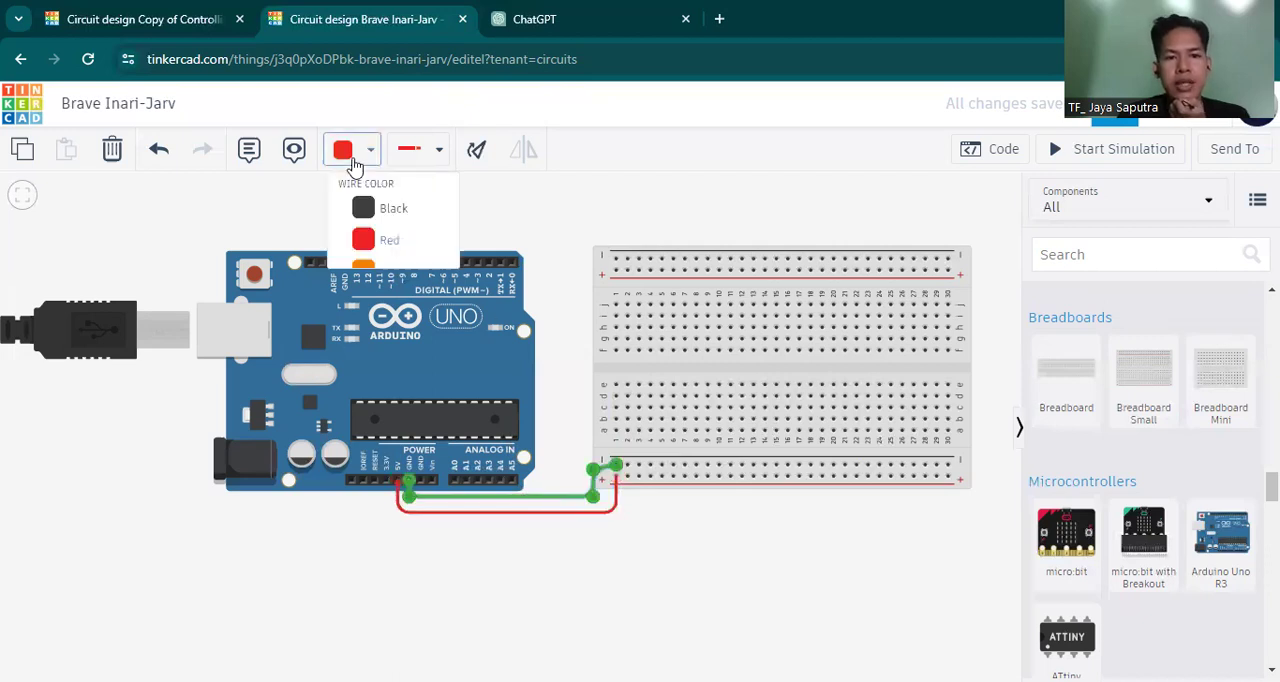
left_click(390, 217)
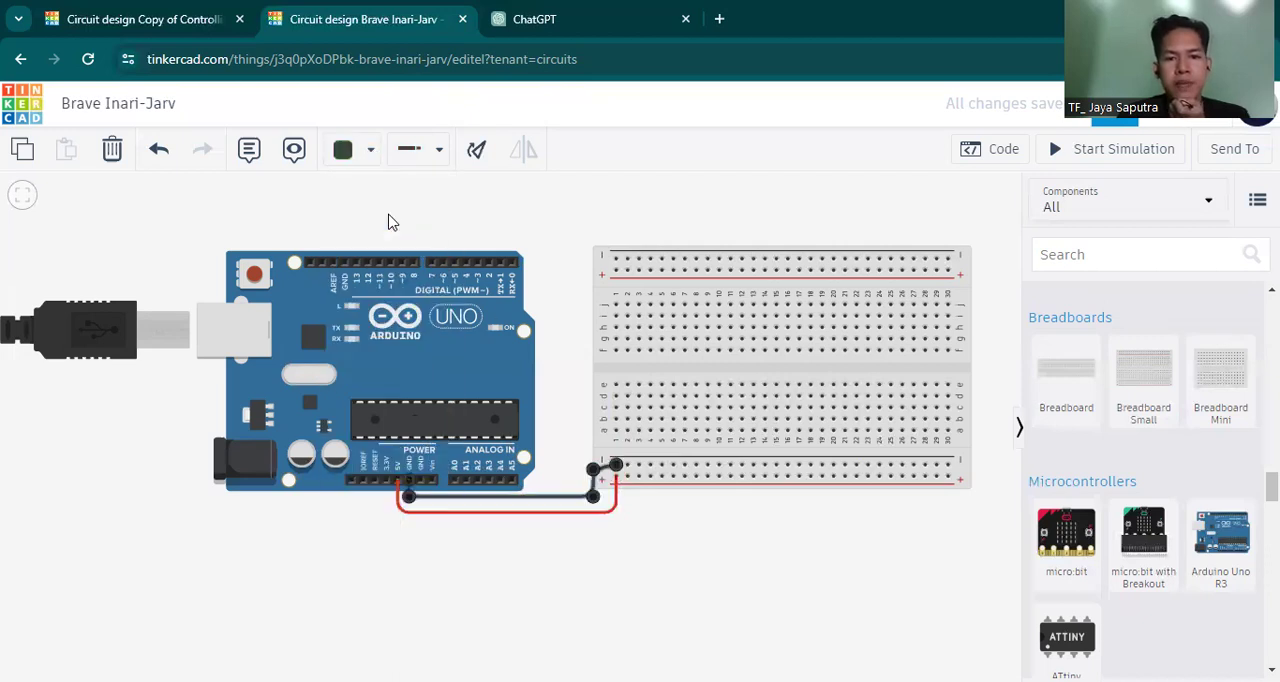
left_click(564, 282)
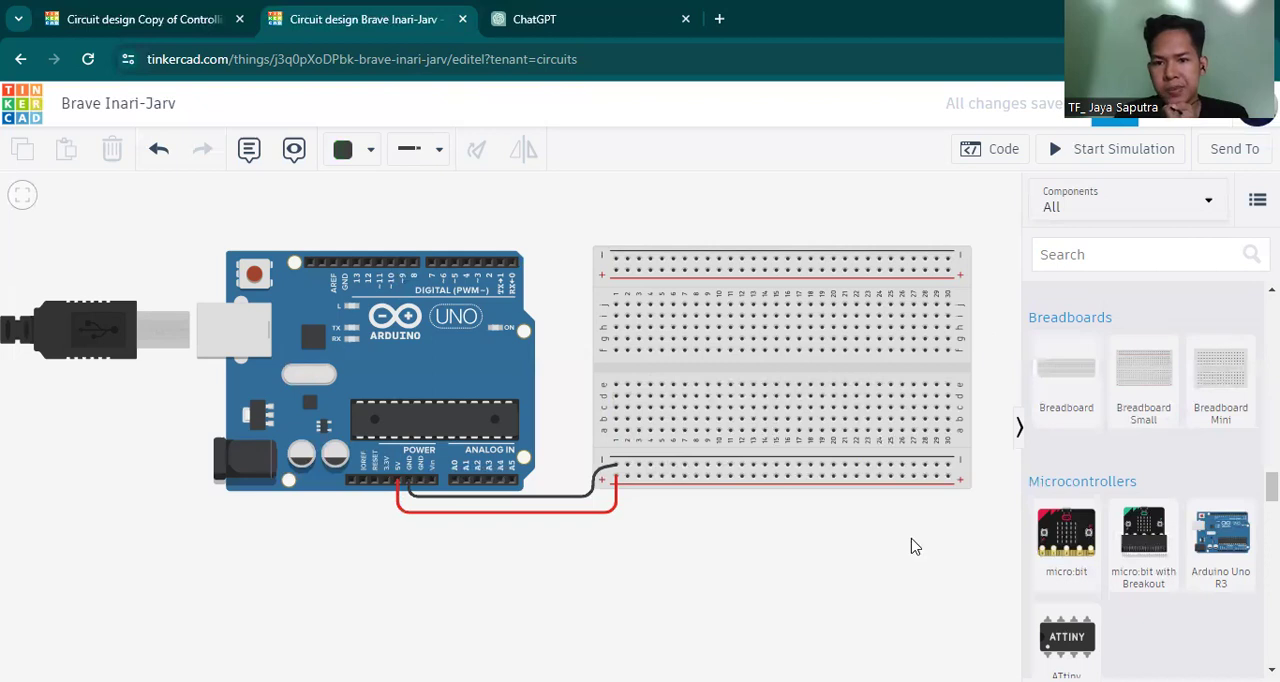
Add a gas sensor and seat it across the breadboard's center gap with its pins in columns 23, 25 and 27.
left_click_drag(849, 560, 735, 591)
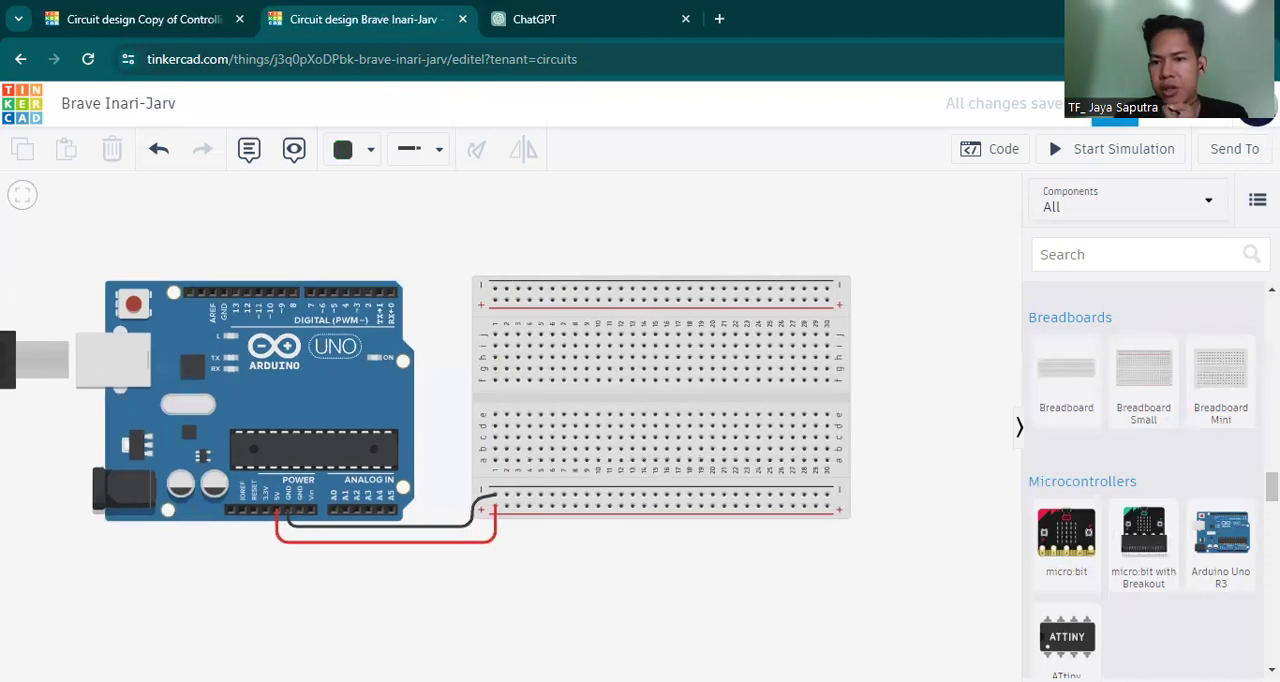
scroll(1145, 470, "up", 3)
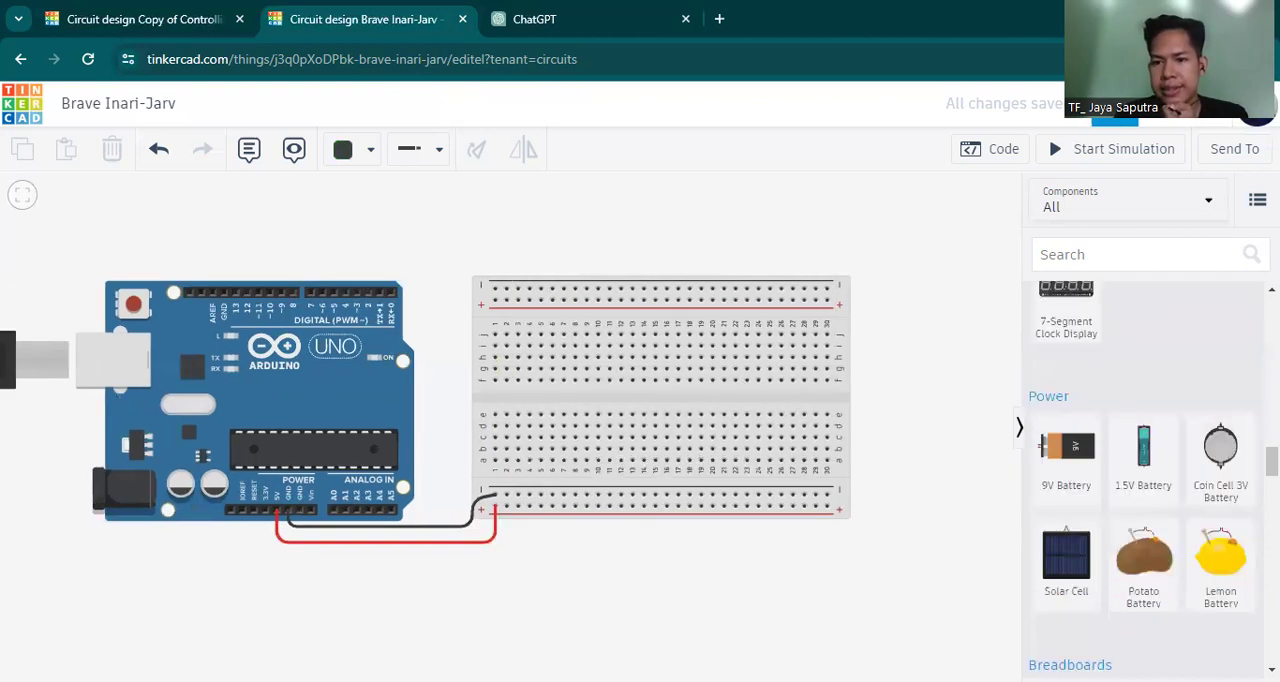
scroll(1145, 470, "up", 5)
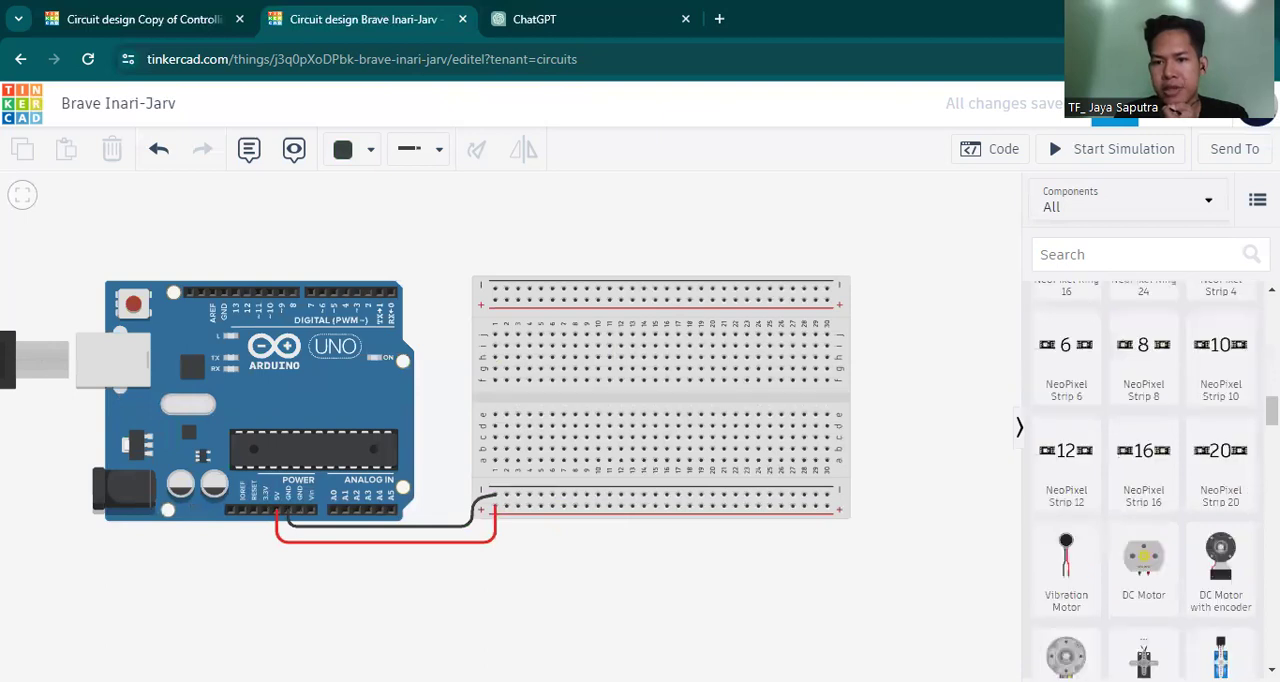
scroll(1145, 470, "up", 5)
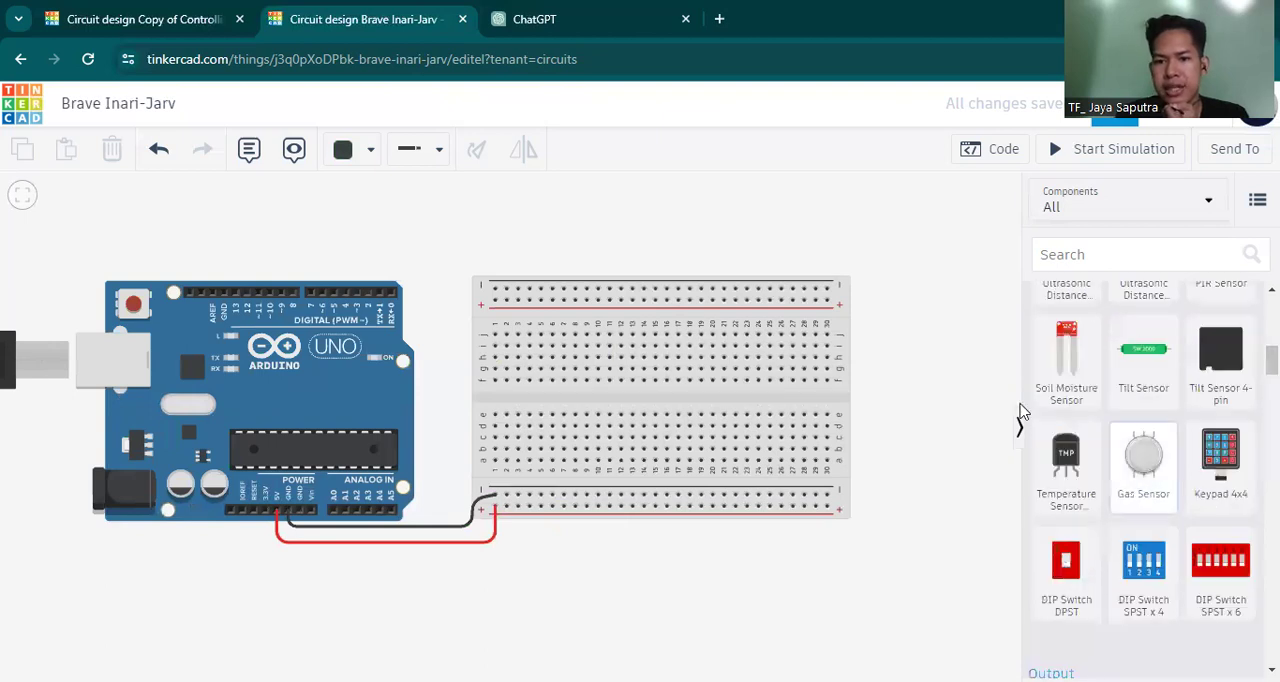
left_click(925, 360)
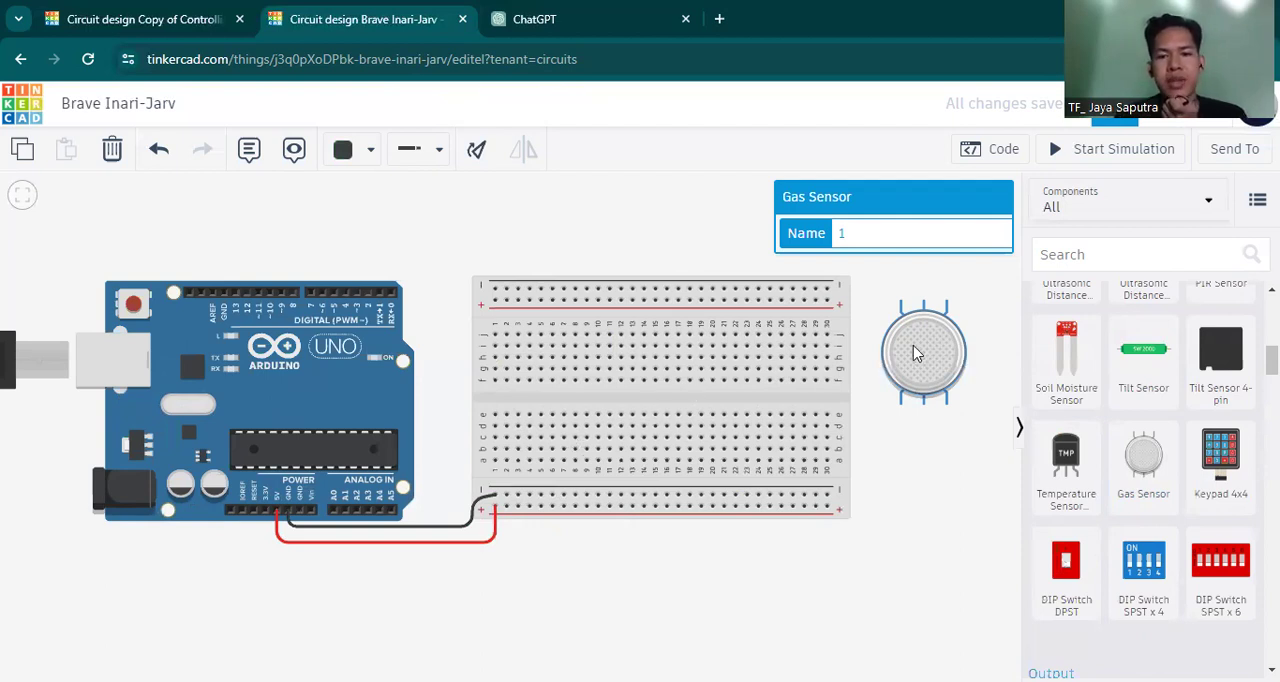
left_click_drag(913, 352, 913, 358)
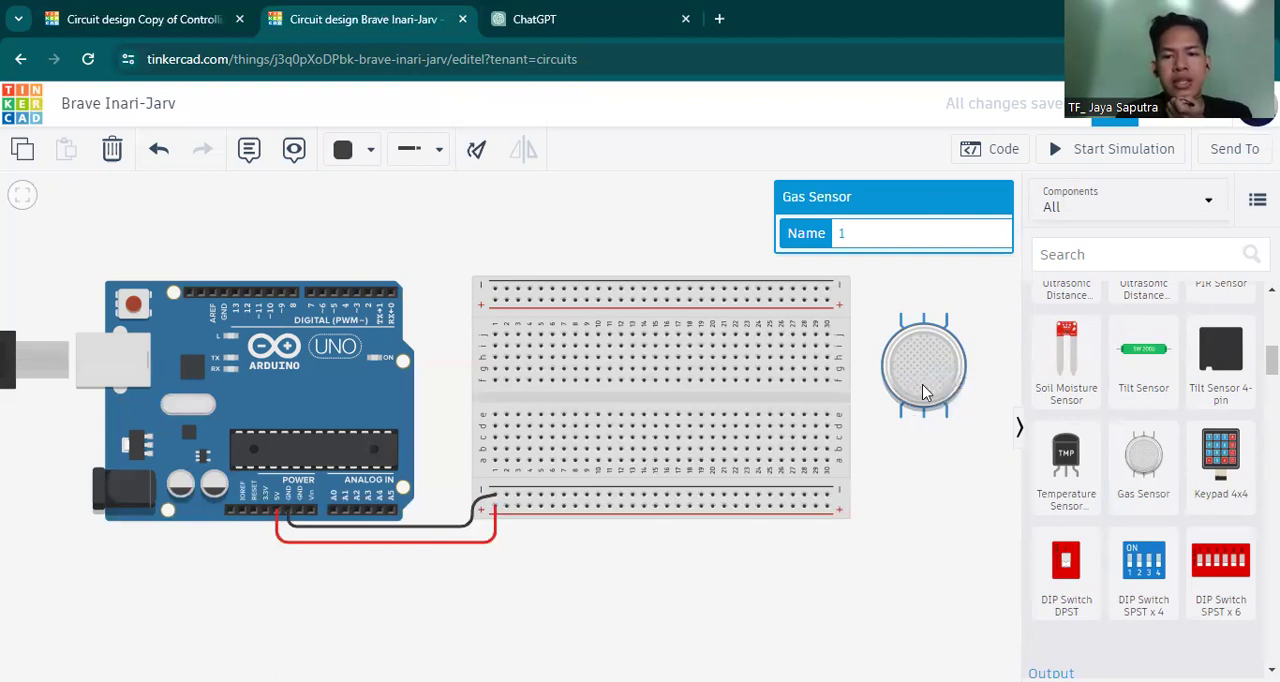
left_click_drag(925, 372, 767, 417)
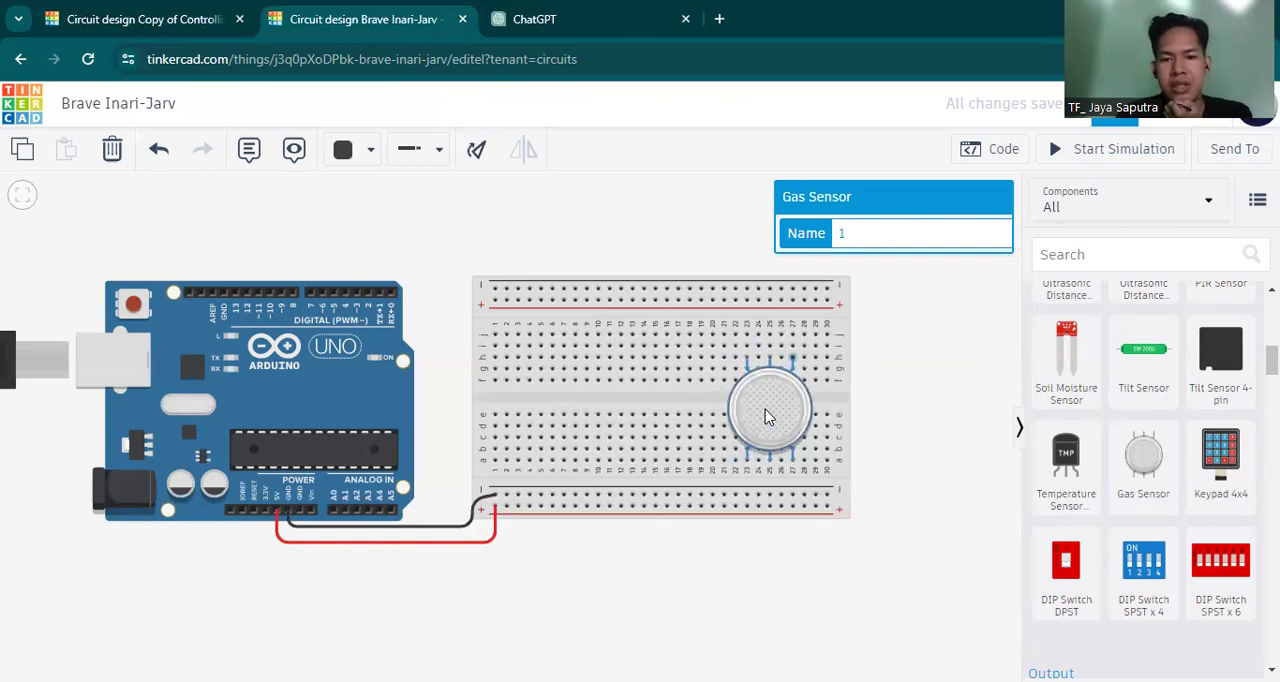
Wire the gas sensor's three lower pins in columns 23, 25 and 27 straight down to the breadboard's lower positive rail.
left_click(747, 462)
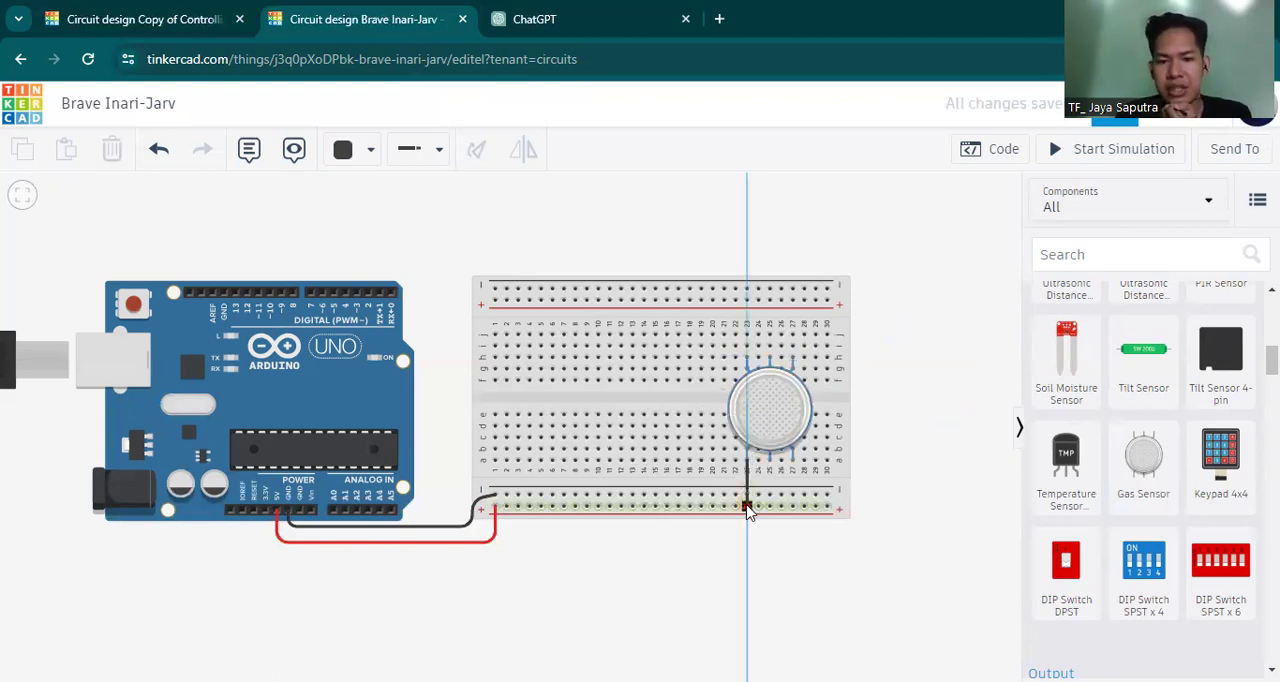
left_click(748, 508)
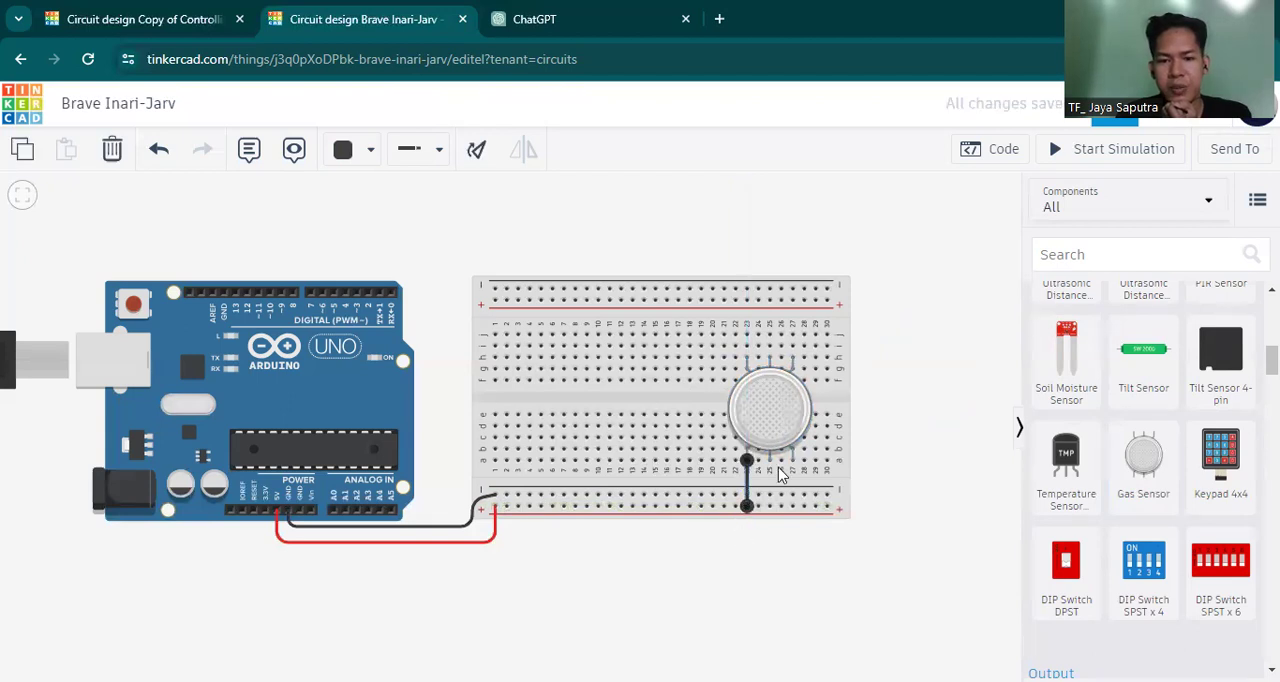
left_click(771, 466)
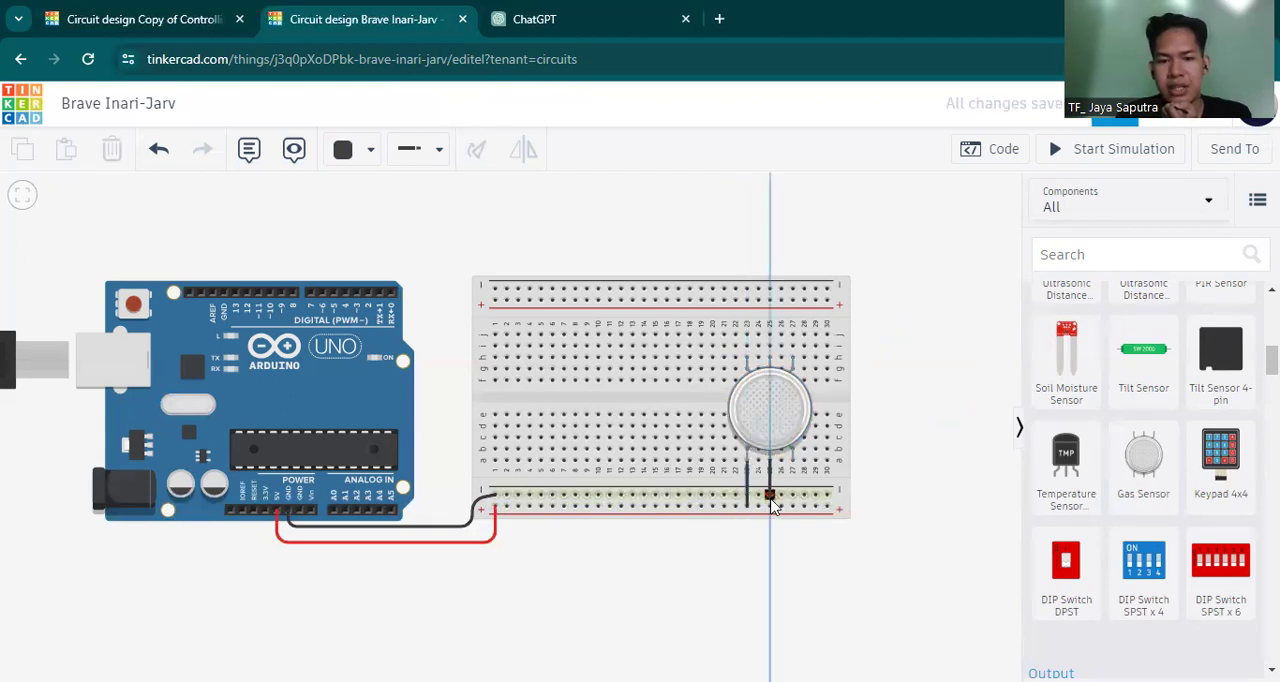
left_click(770, 507)
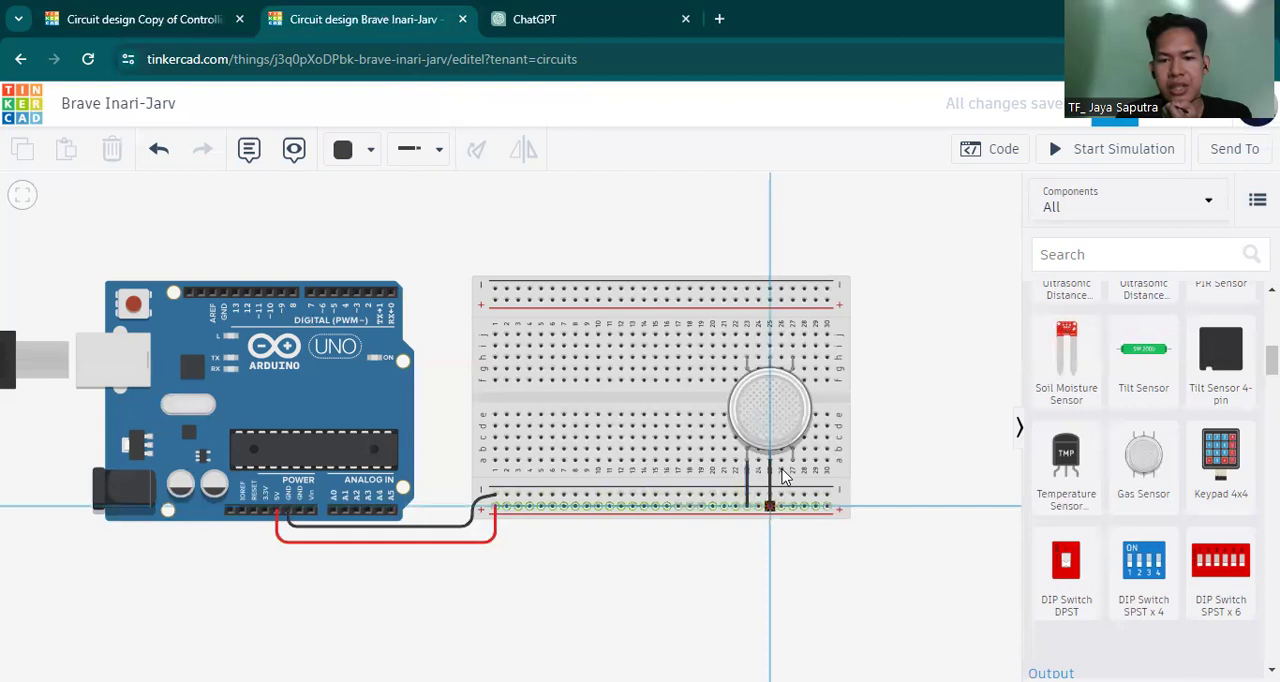
left_click(793, 462)
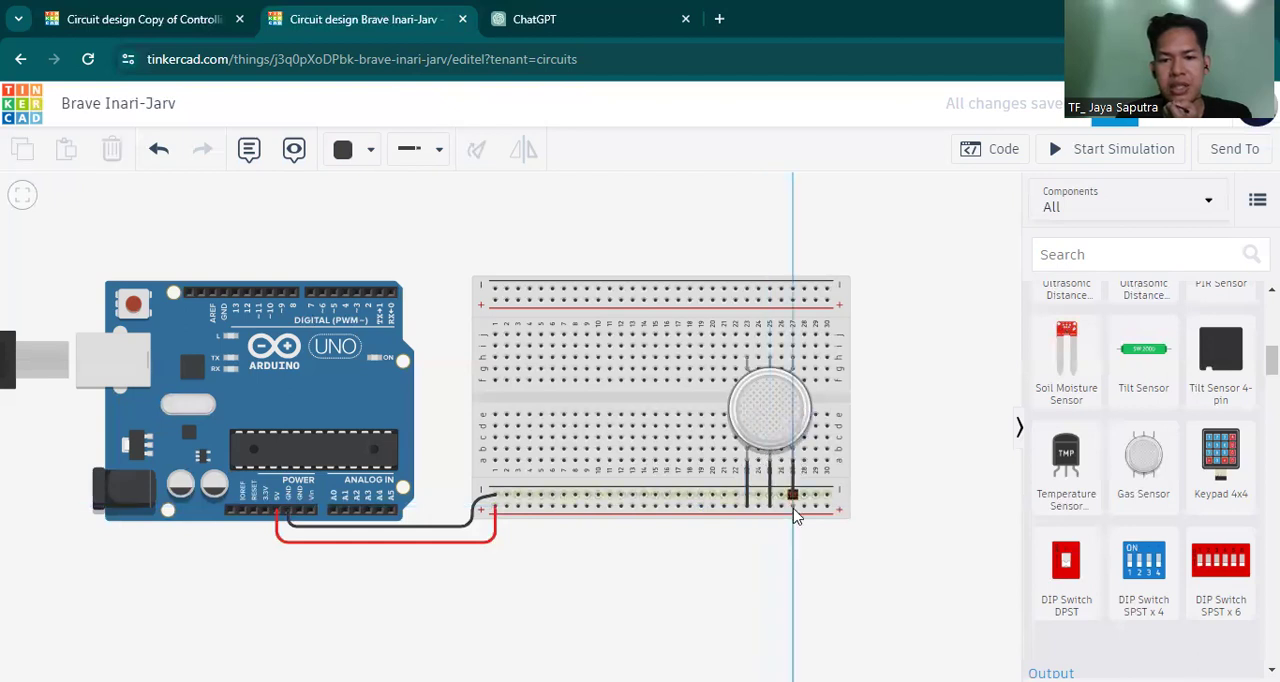
left_click(794, 508)
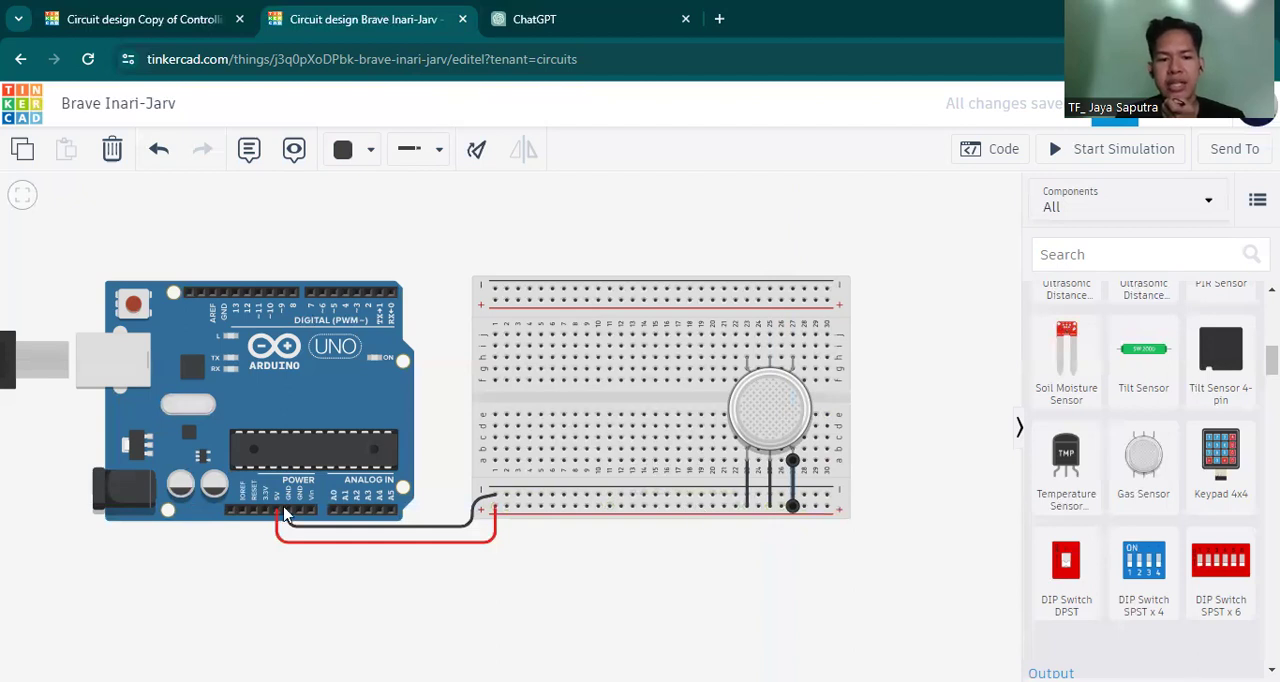
Color the three wires between the gas sensor's lower pins and the positive rail red.
left_click(747, 490)
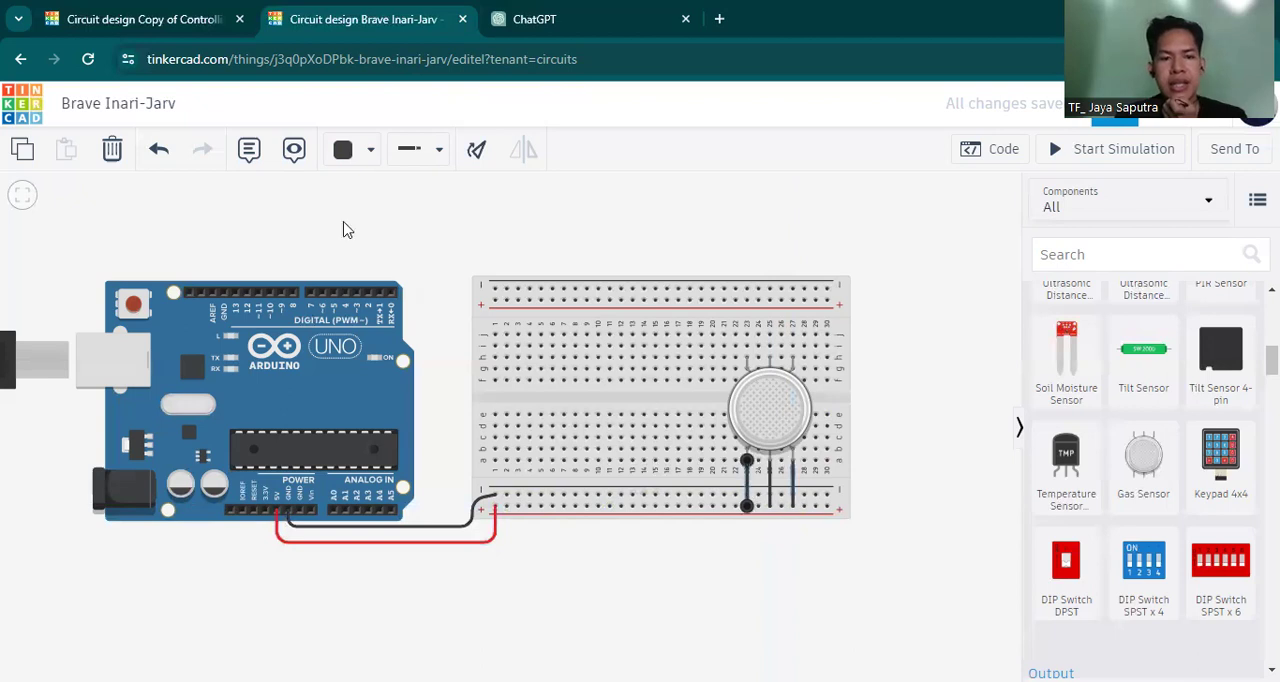
left_click(350, 149)
left_click(372, 245)
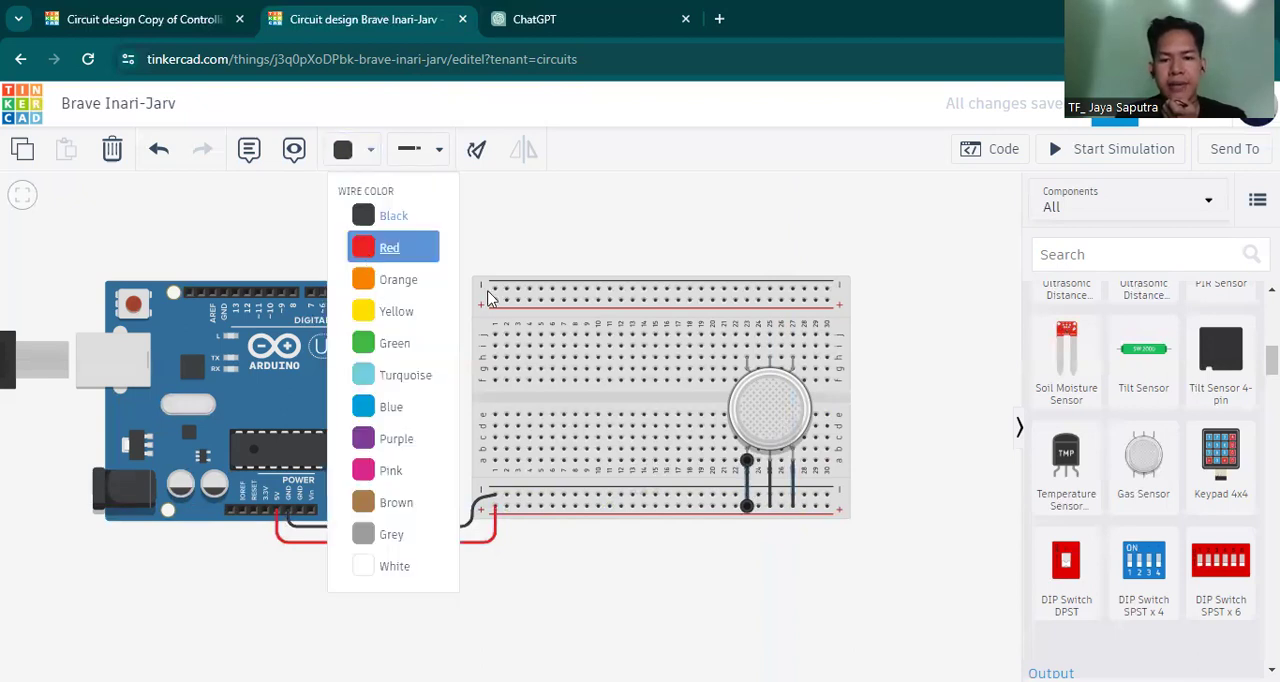
left_click(770, 487)
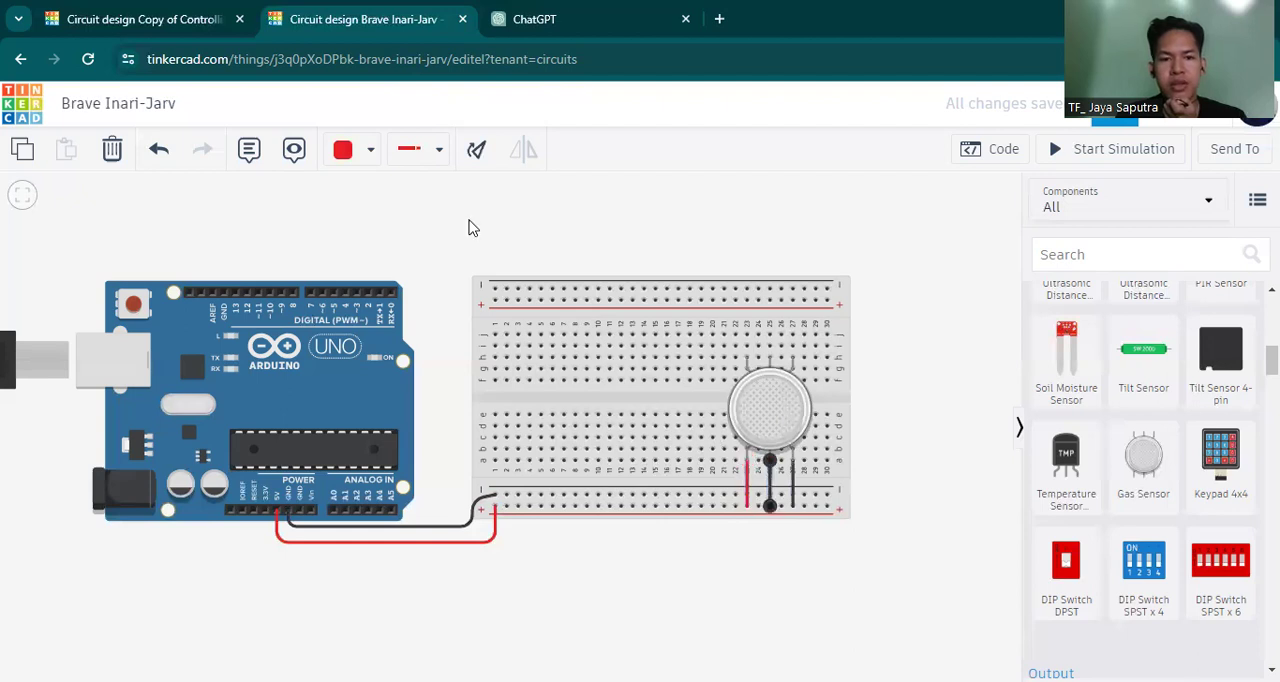
left_click(343, 155)
left_click(343, 160)
left_click(345, 158)
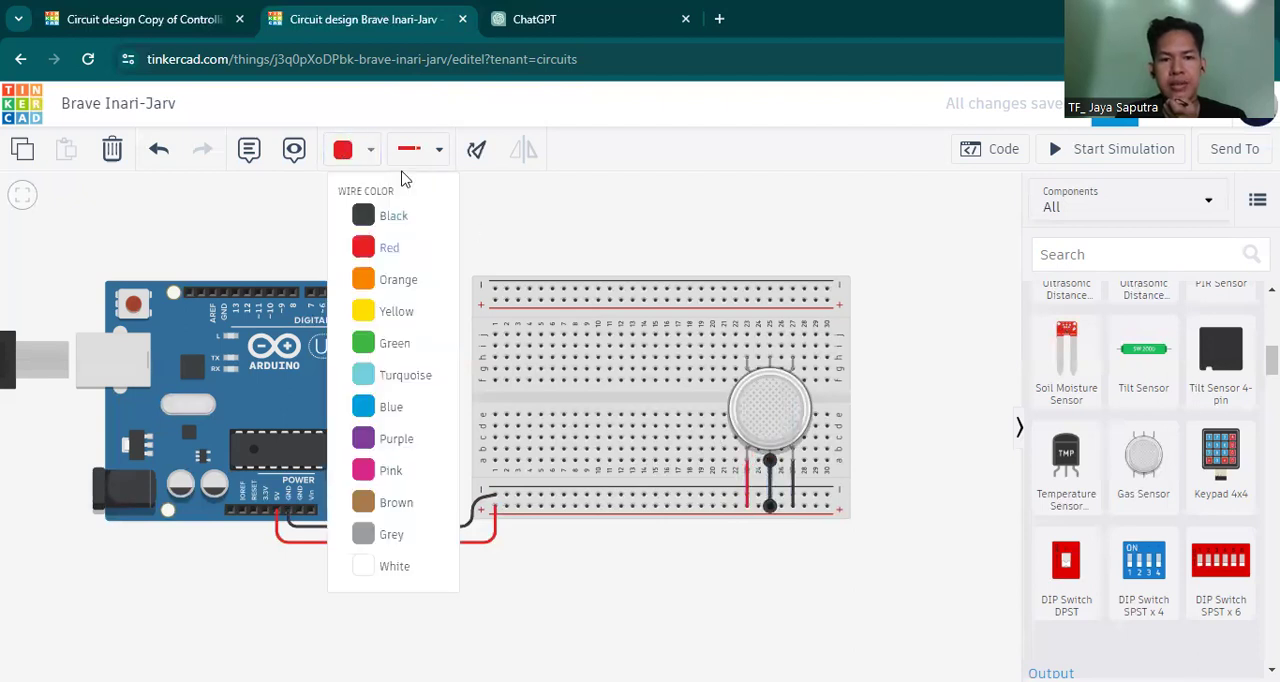
left_click(392, 249)
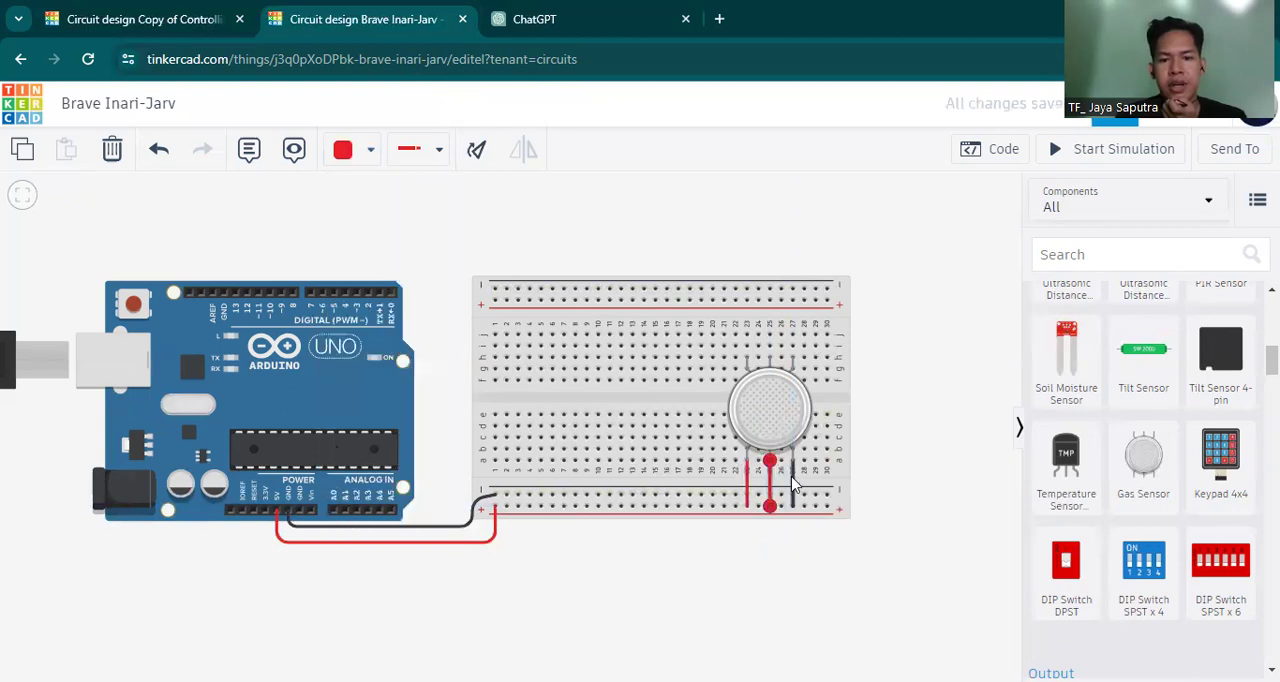
left_click(792, 487)
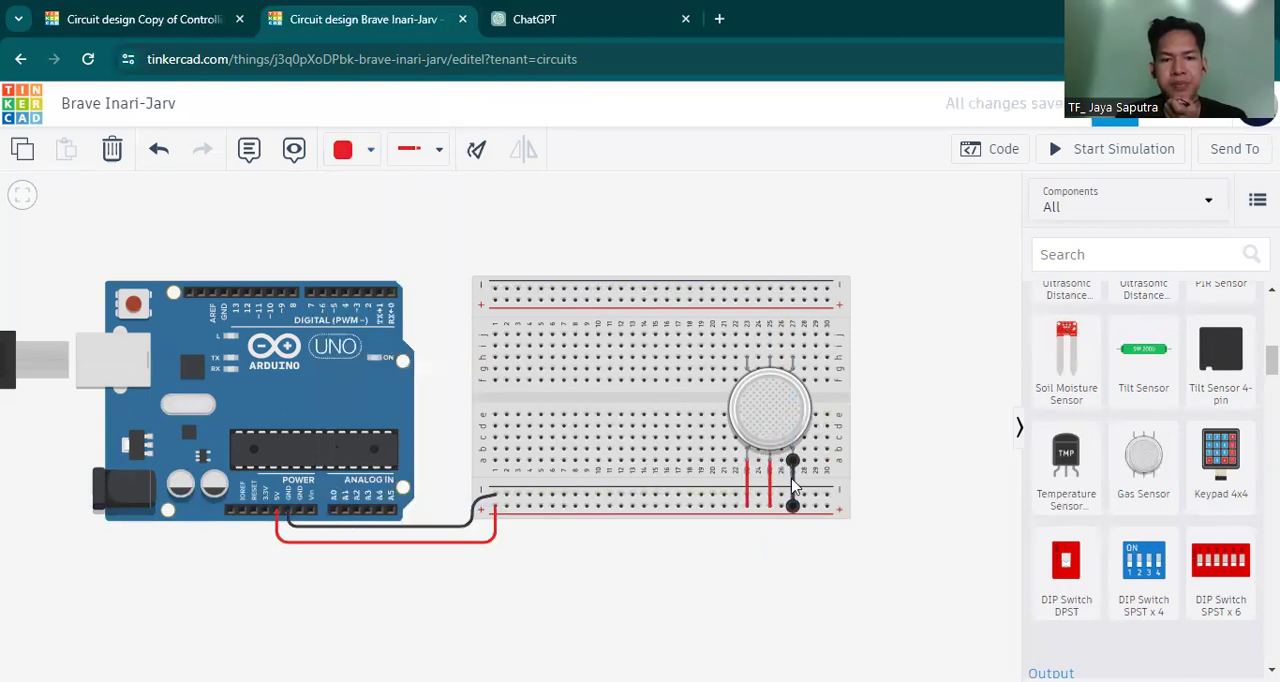
left_click(345, 155)
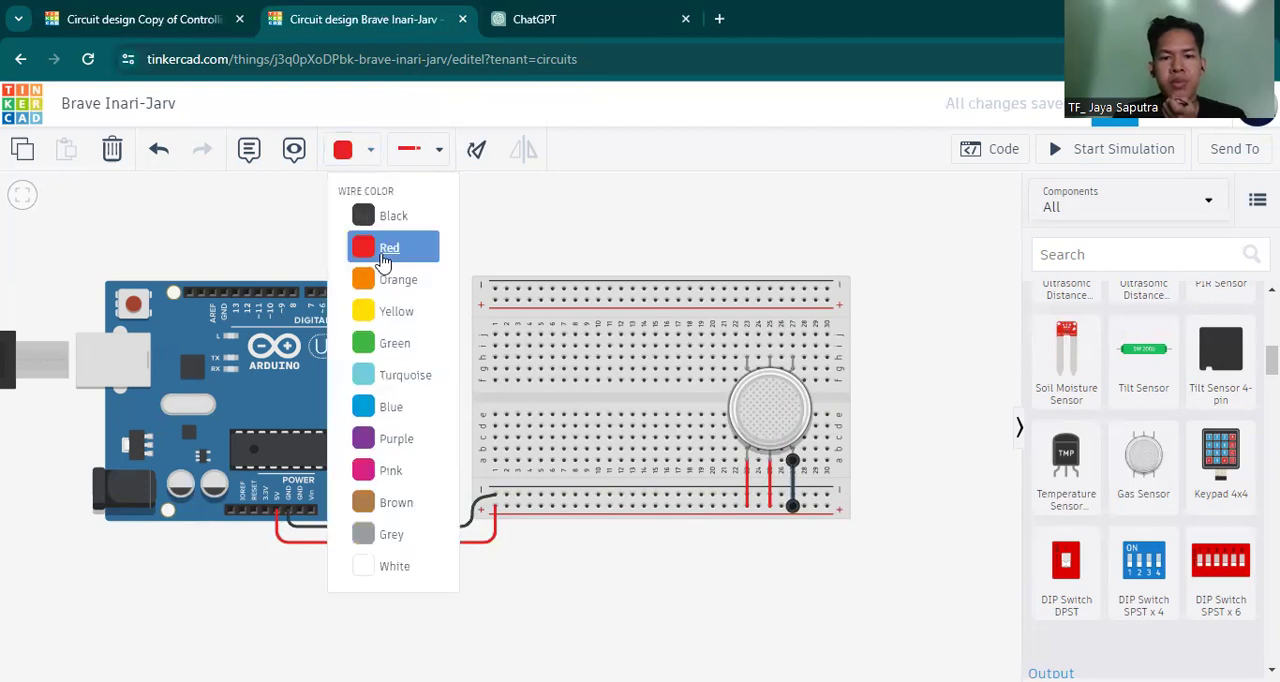
left_click(930, 392)
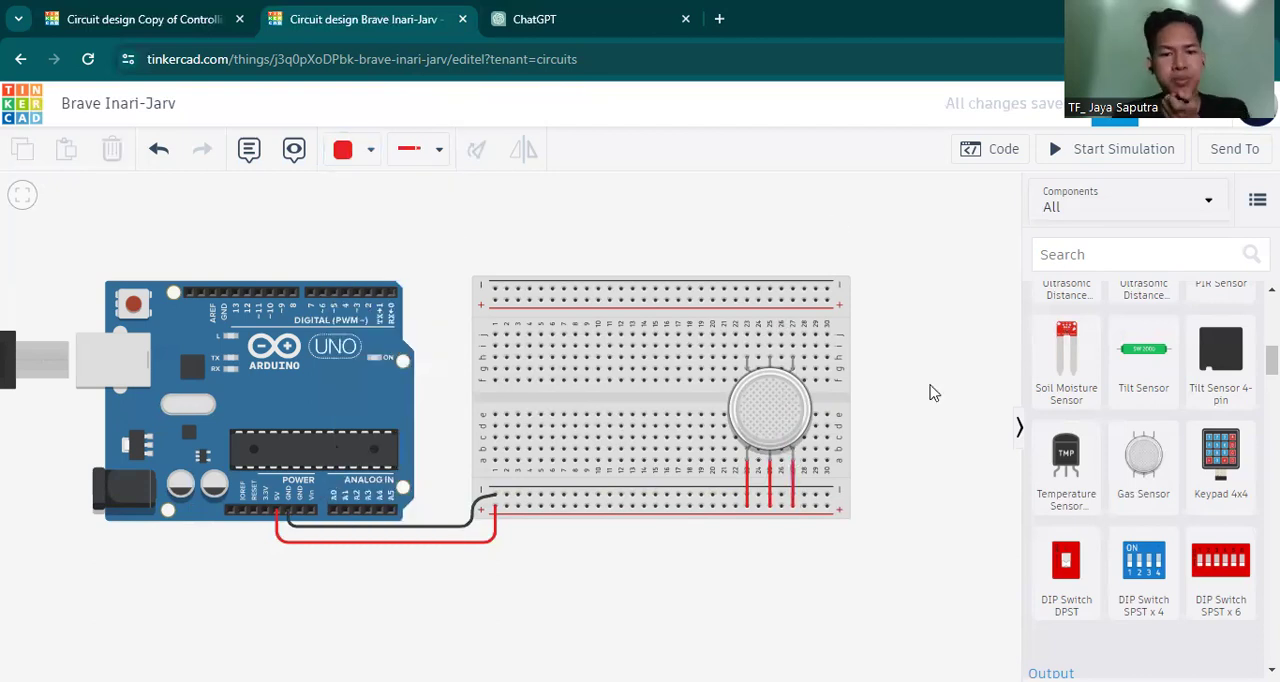
Connect the lower negative rail to the upper negative rail at their second holes with a straight black wire.
left_click(770, 360)
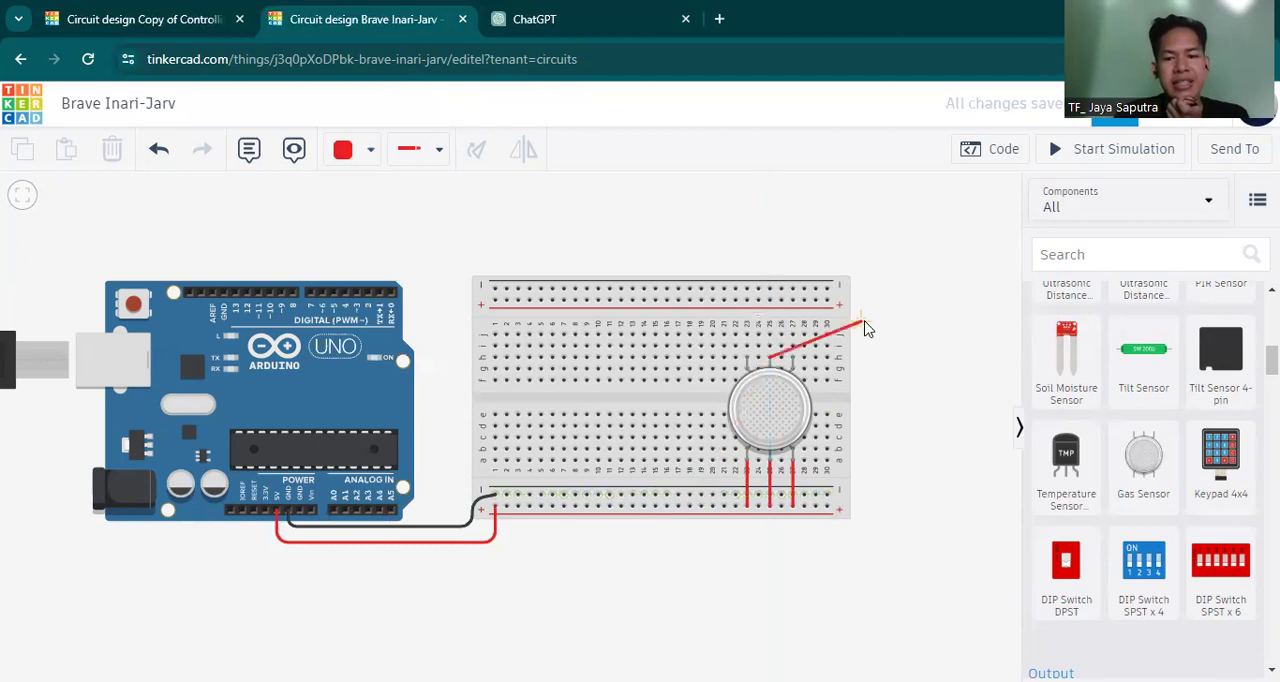
key("Escape")
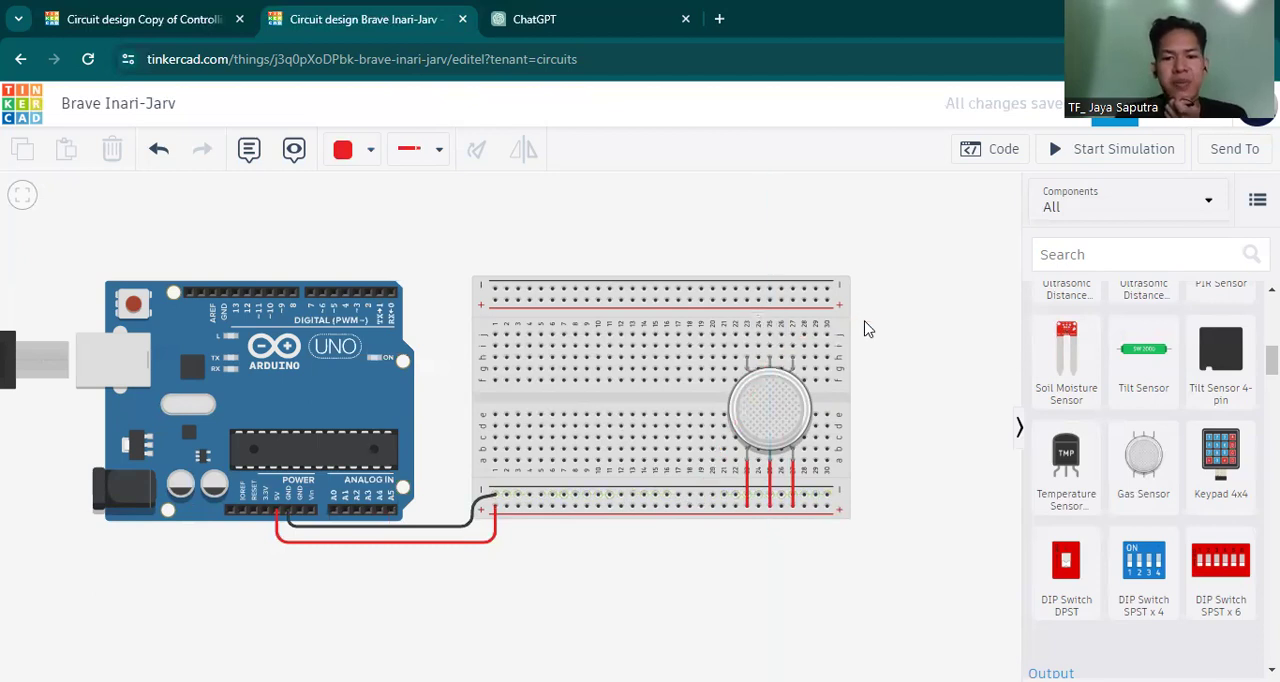
left_click(507, 498)
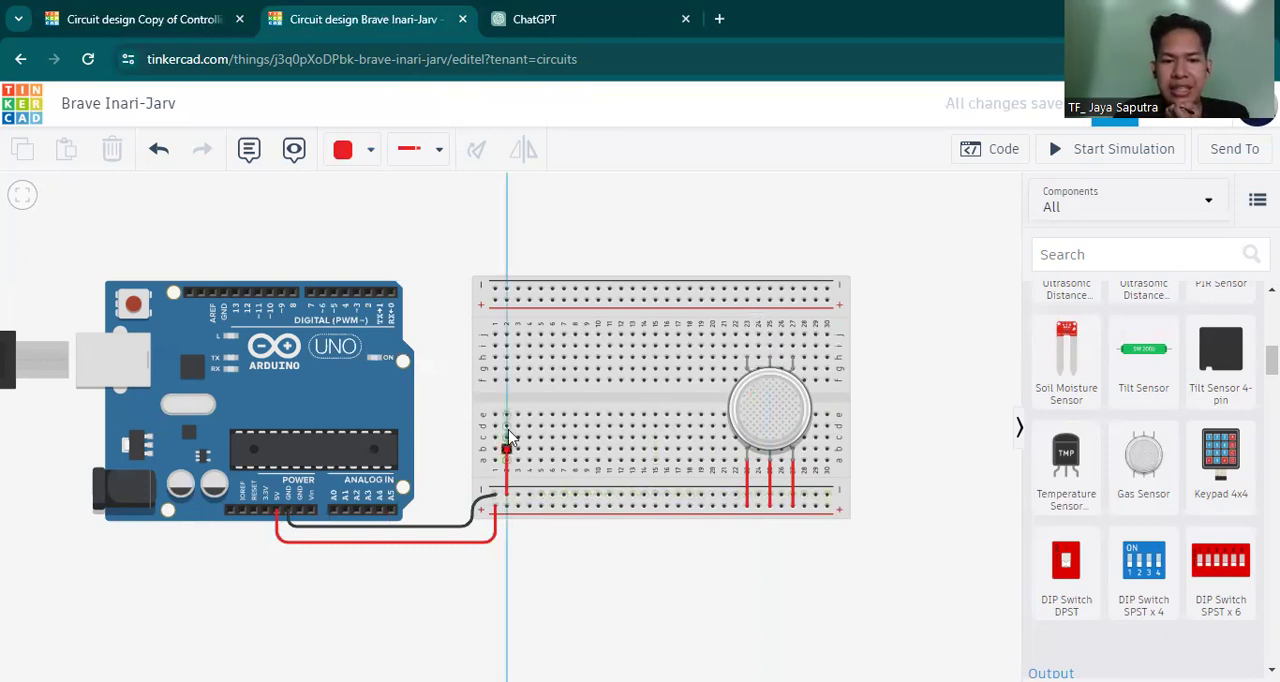
left_click(508, 290)
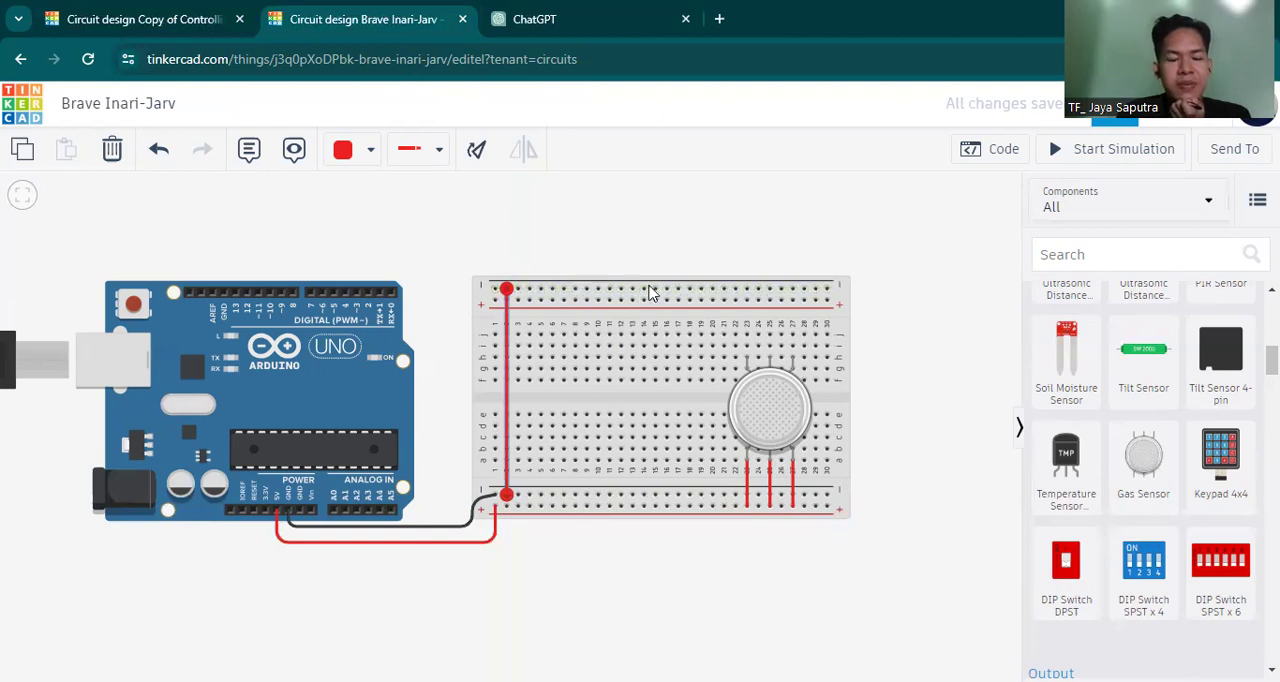
left_click(337, 166)
left_click(386, 236)
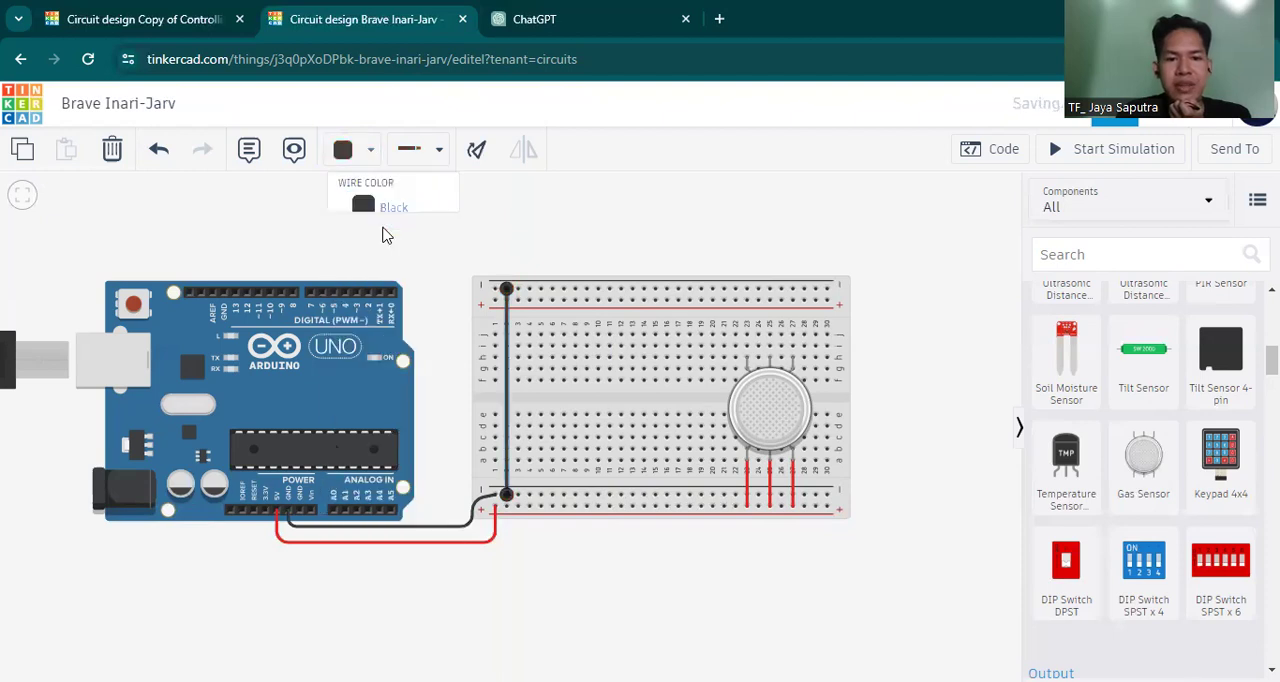
left_click(920, 360)
Wire the gas sensor's upper middle pin in column 25 straight up to the upper negative rail.
left_click(776, 363)
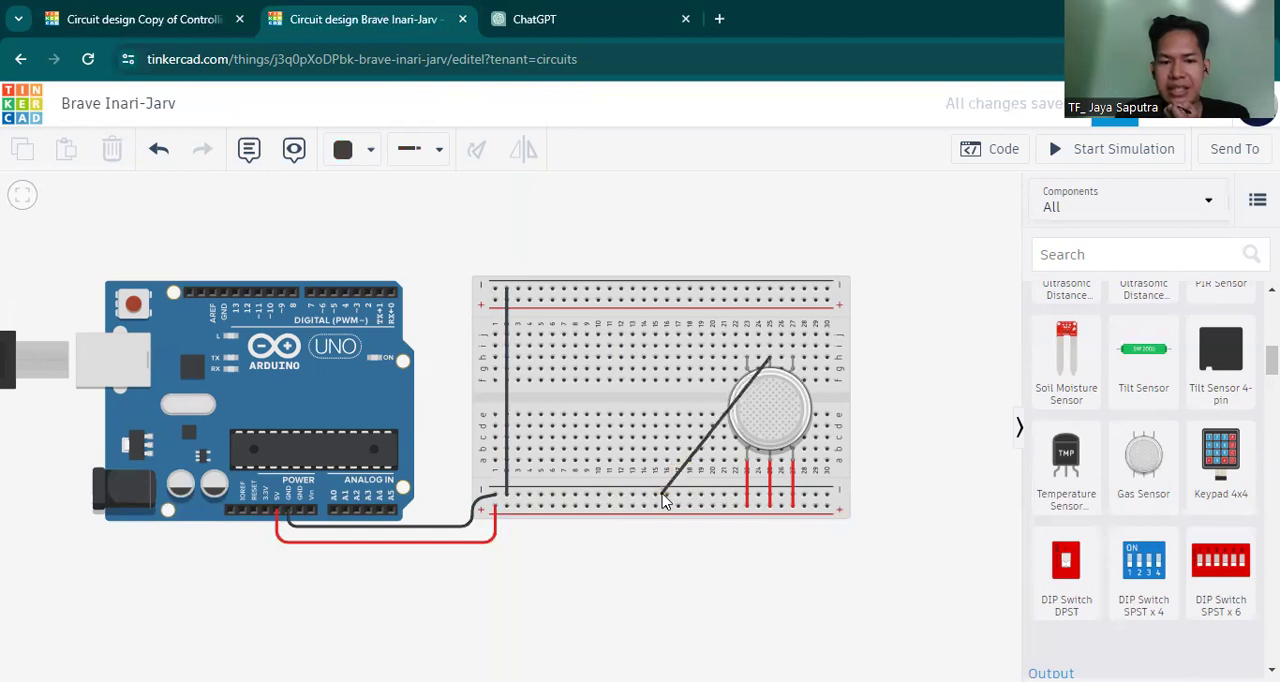
left_click(769, 290)
left_click(894, 267)
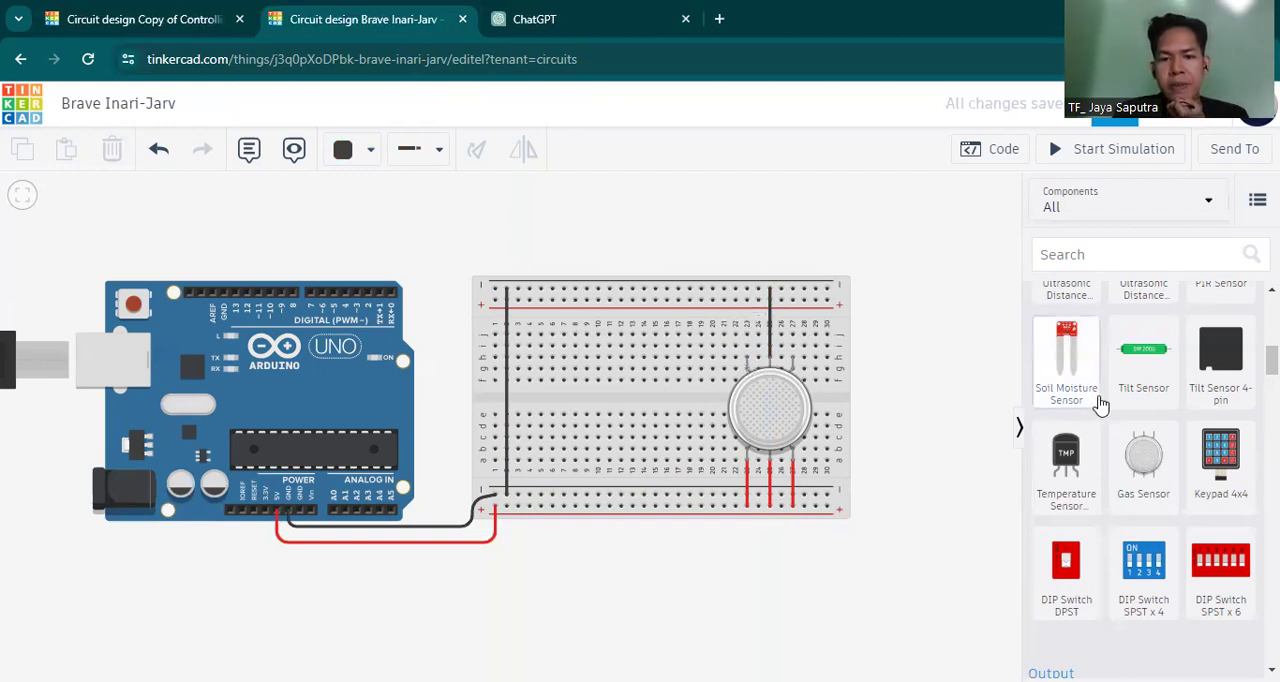
Add a resistor and seat it vertically in column 23 between the upper negative rail and row j, above the gas sensor.
scroll(1100, 404, "up", 1)
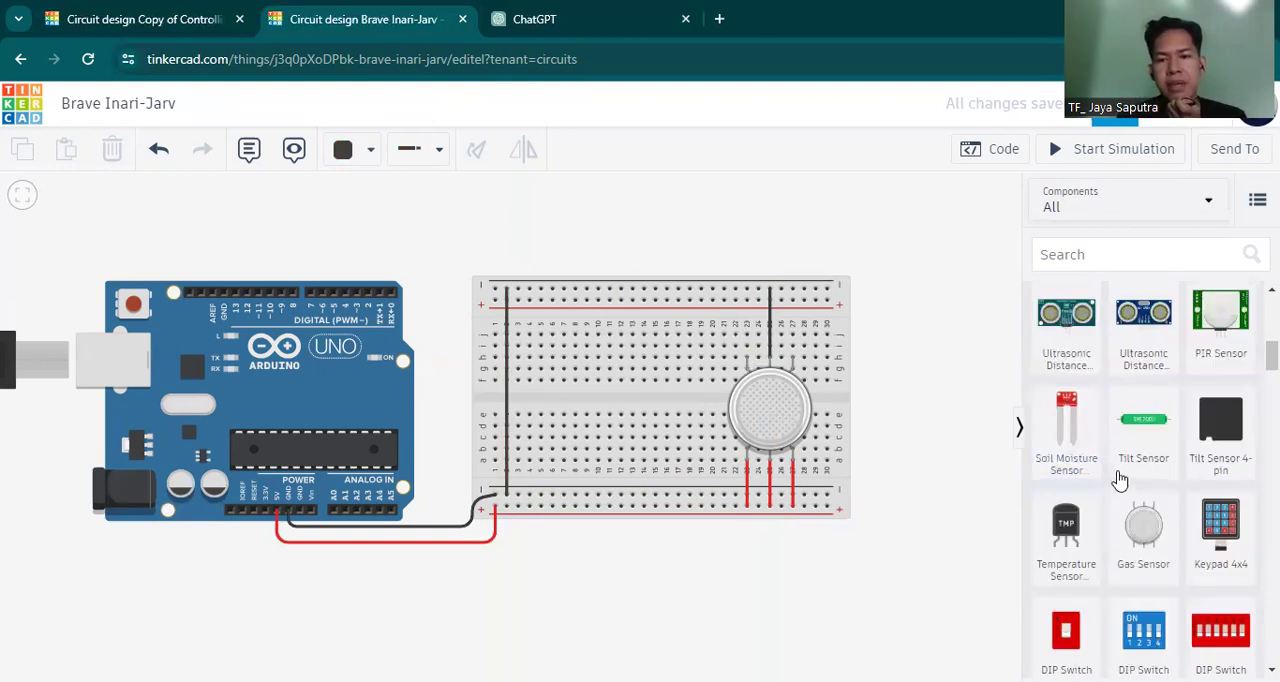
scroll(1120, 481, "up", 4)
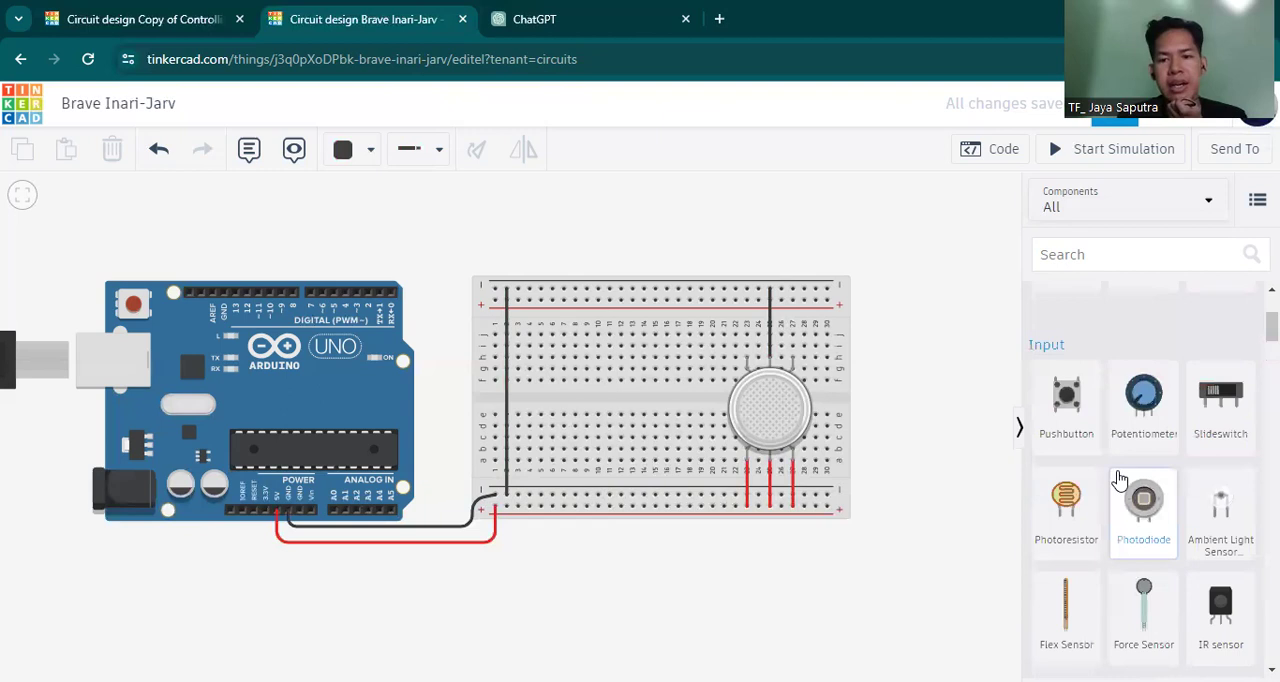
scroll(1120, 481, "up", 3)
left_click_drag(1036, 338, 747, 322)
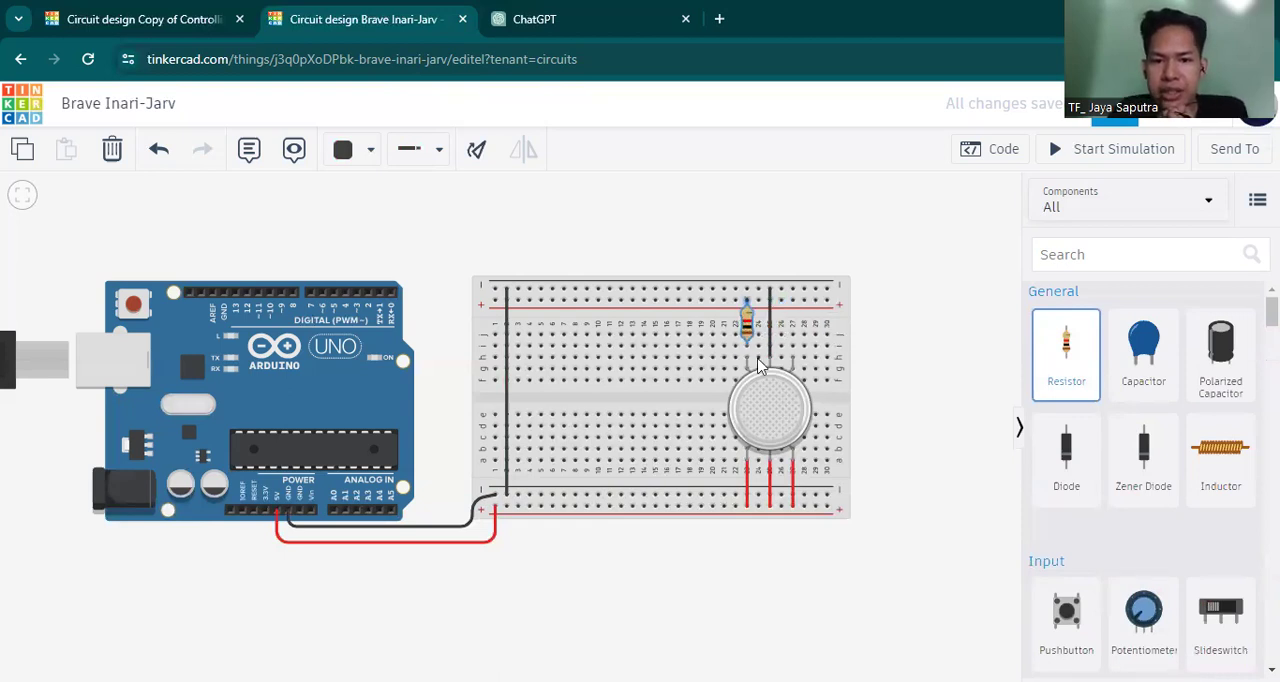
left_click(949, 287)
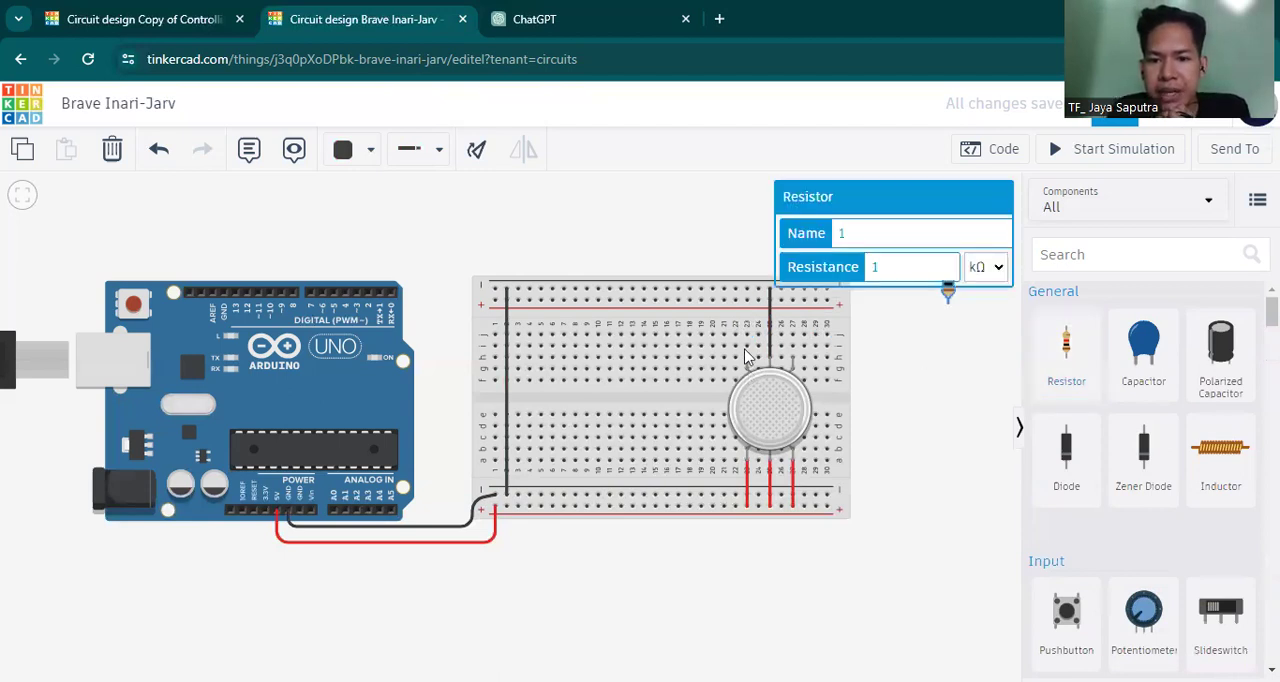
key("Escape")
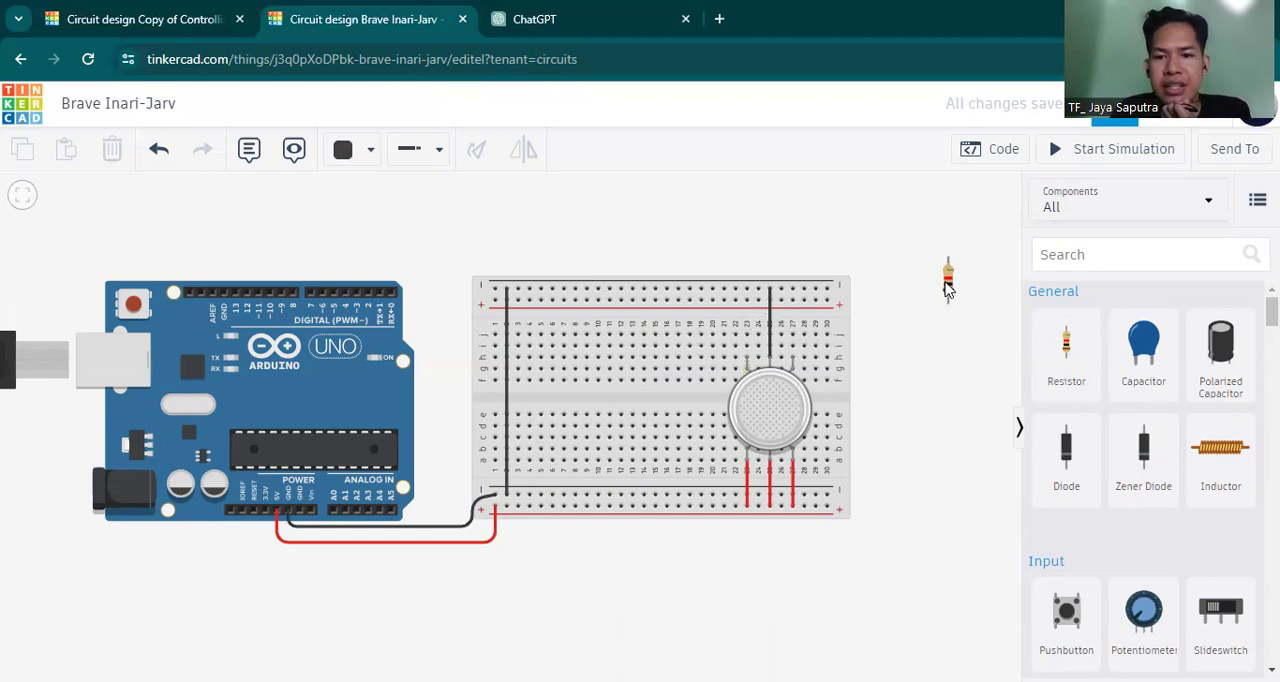
left_click_drag(948, 289, 745, 312)
left_click_drag(743, 306, 745, 318)
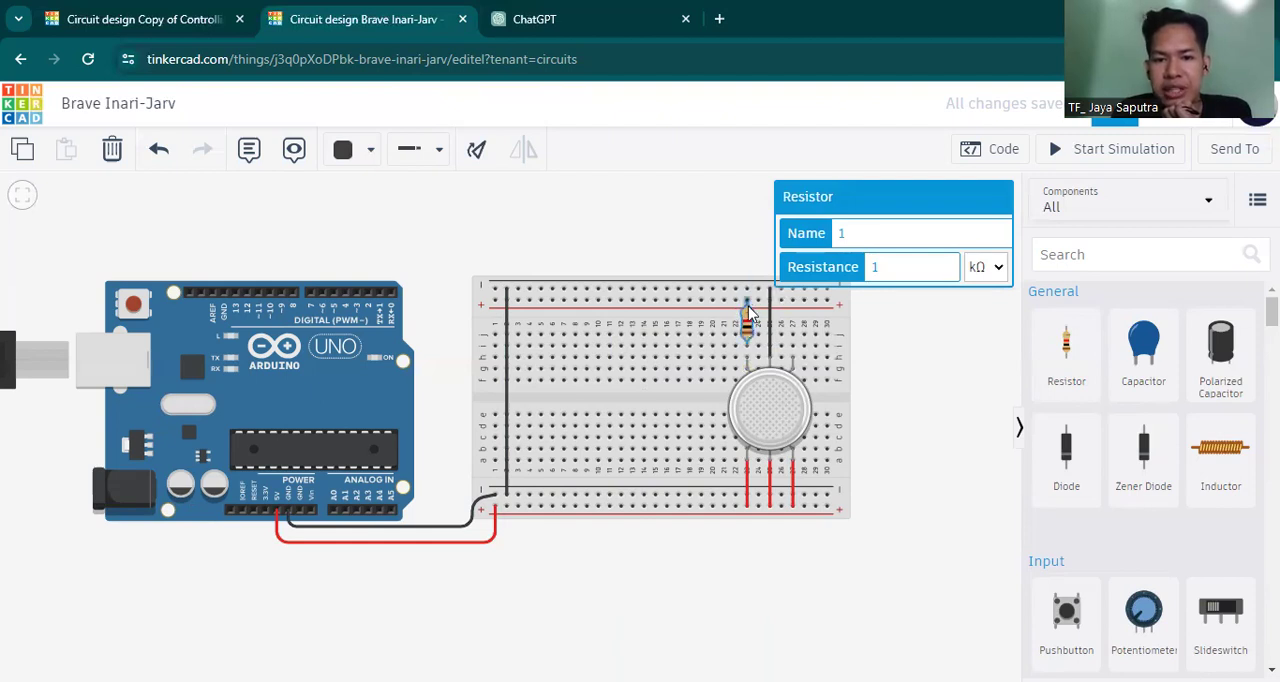
left_click_drag(744, 314, 746, 322)
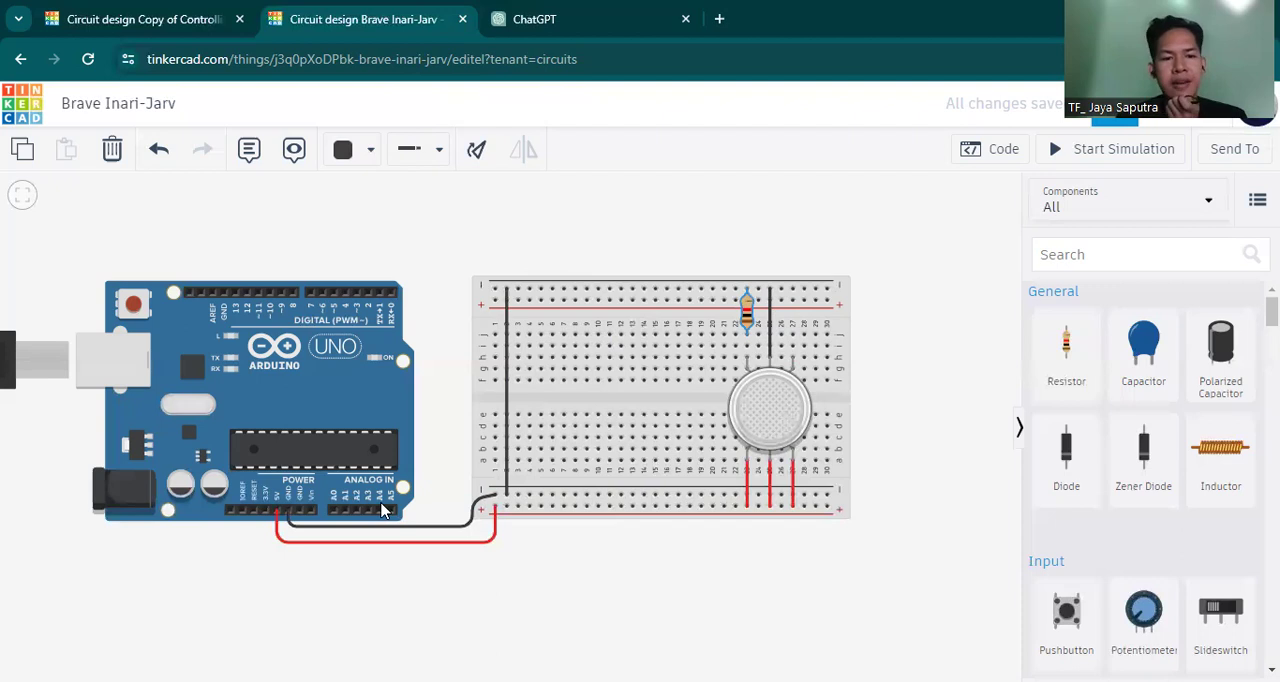
Wire row j of column 27 to the Arduino's A0 pin, routed above the breadboard and down between the boards, with the bend aligned under A0.
left_click(792, 338)
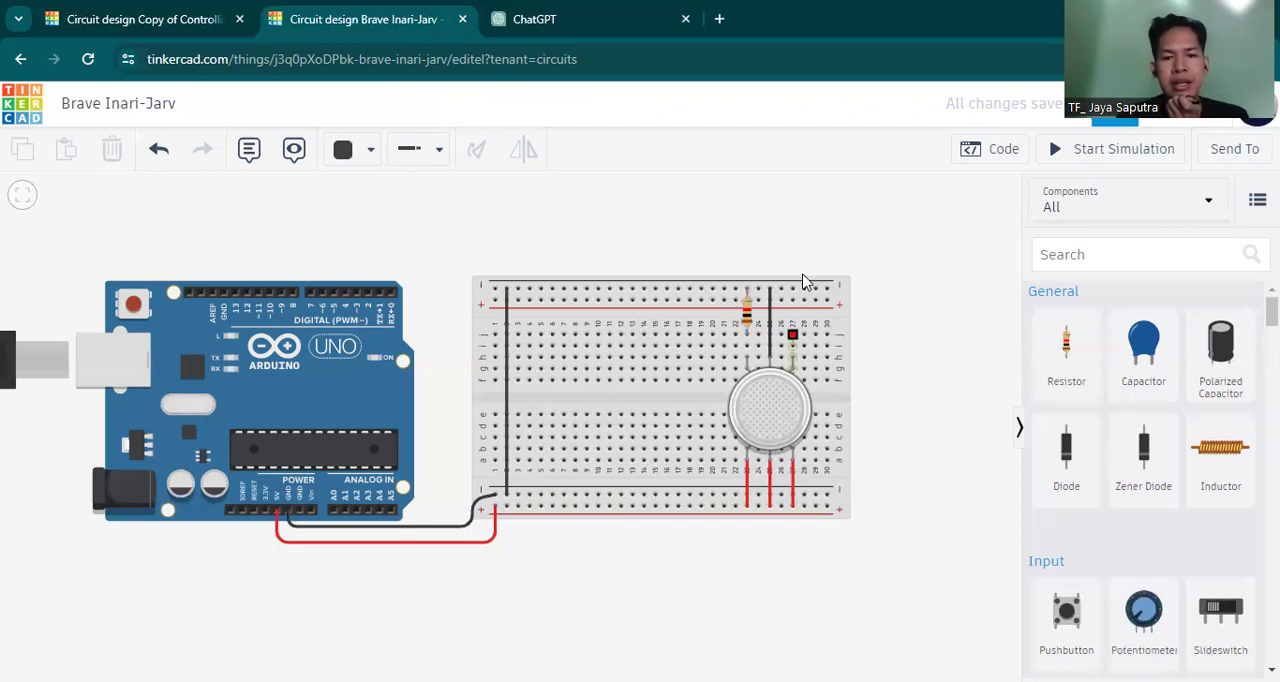
left_click(792, 258)
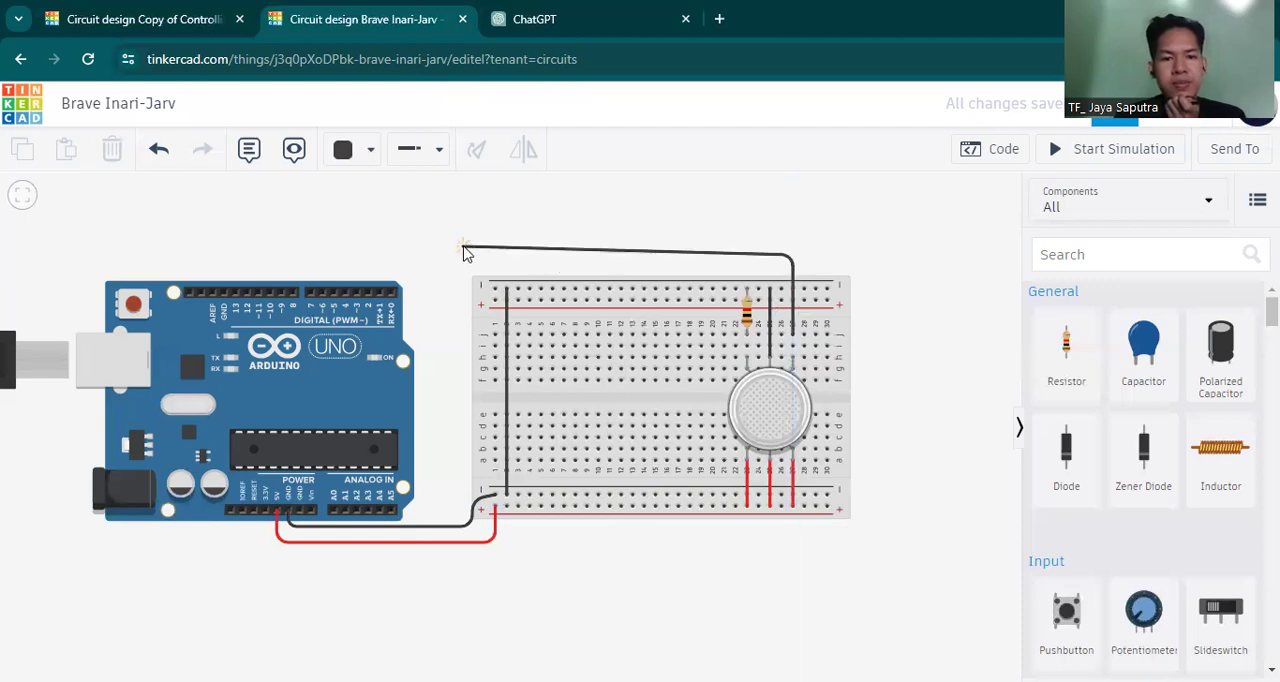
left_click(450, 250)
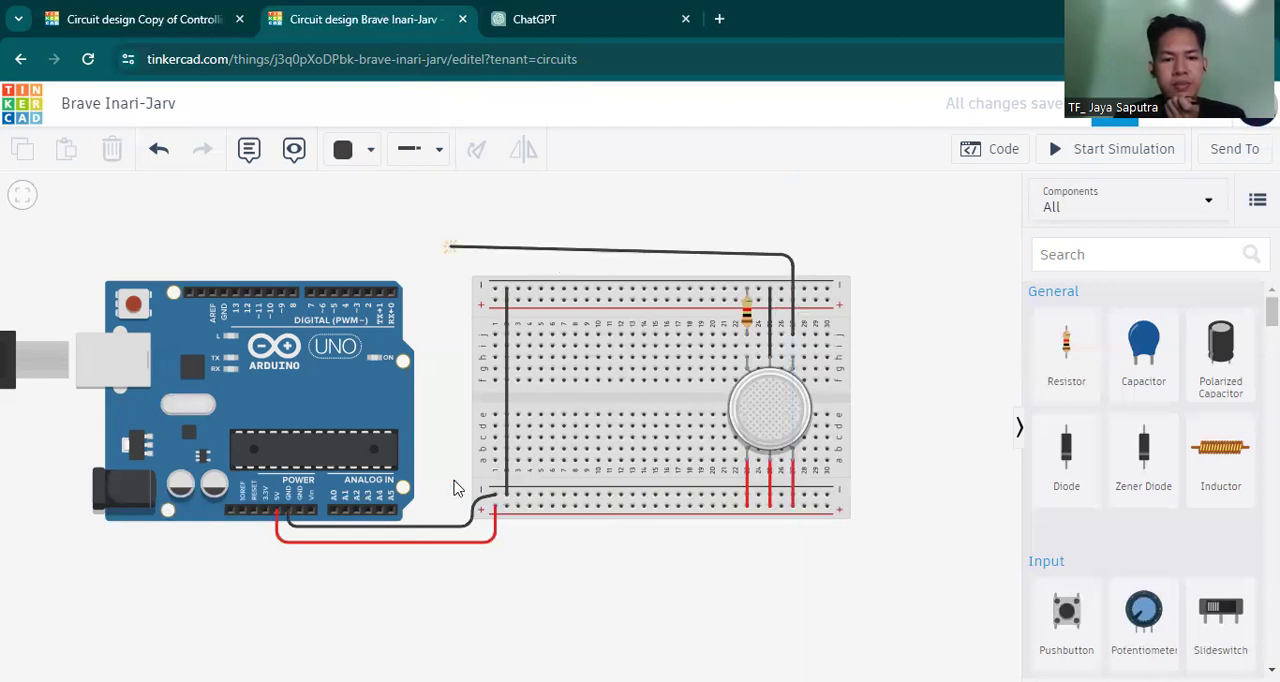
left_click(453, 540)
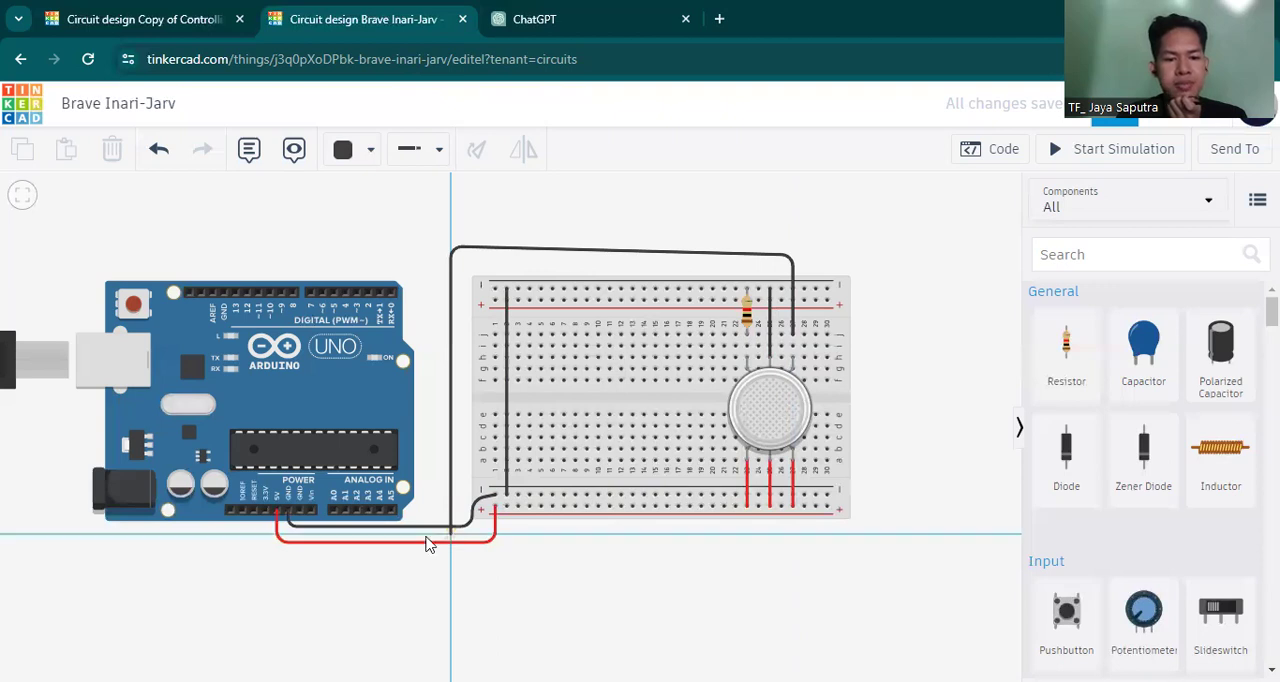
left_click(332, 538)
left_click(335, 512)
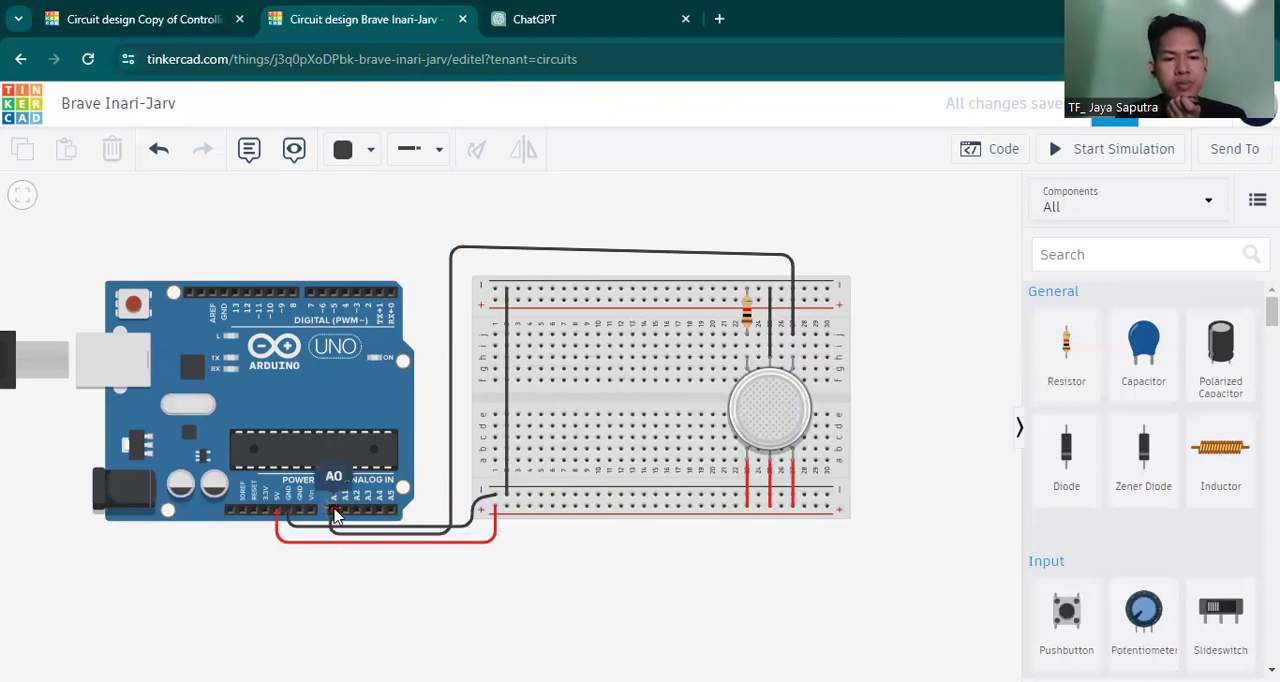
left_click(330, 530)
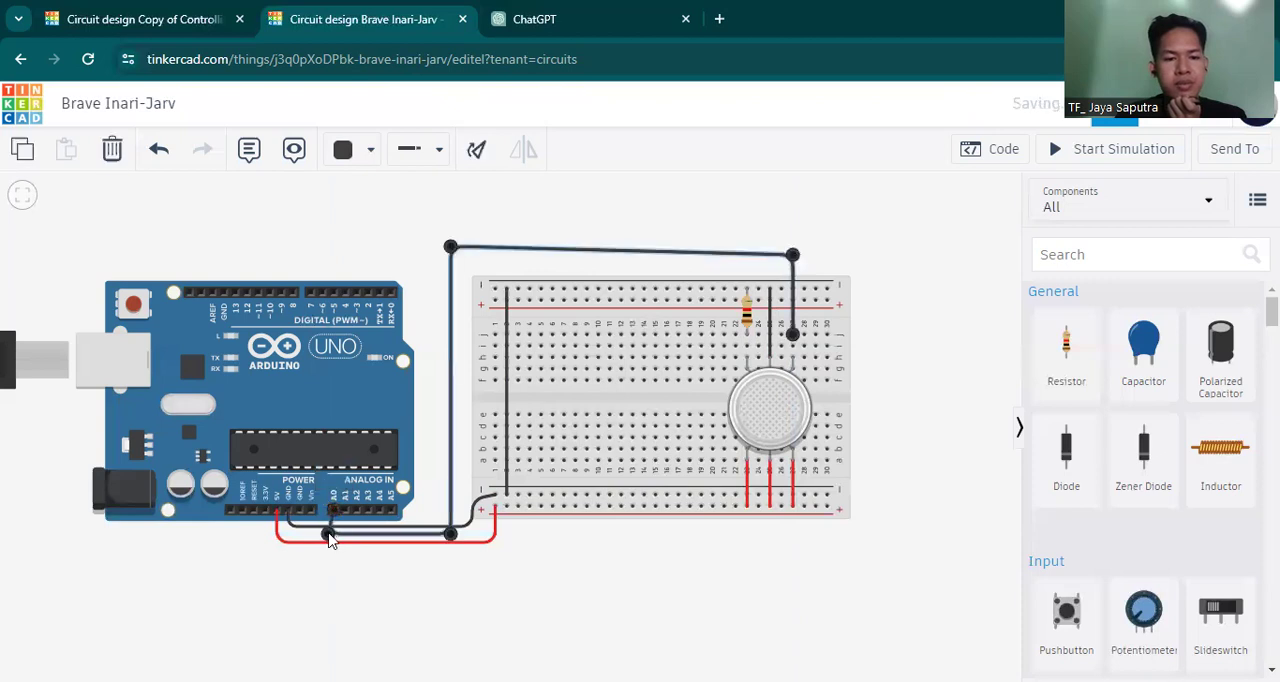
left_click_drag(332, 533, 337, 534)
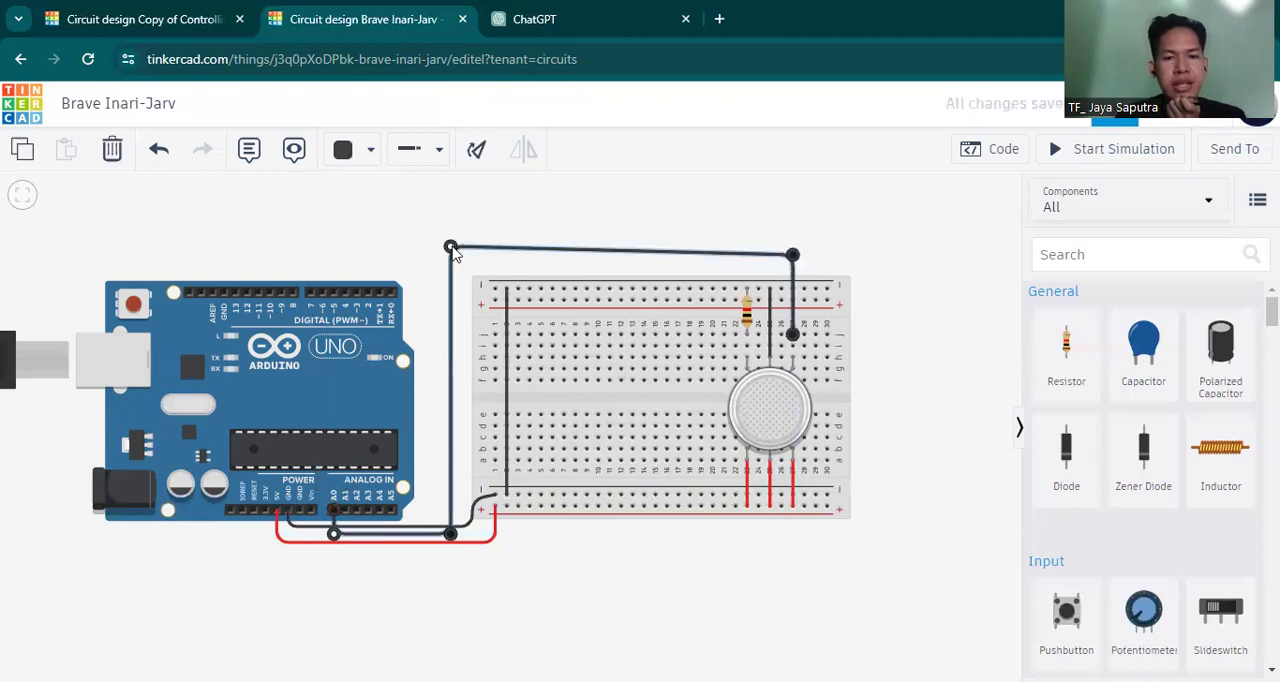
Level the A0 signal wire's run above the breadboard by aligning its corner, and colour the wire green.
left_click_drag(451, 248, 450, 254)
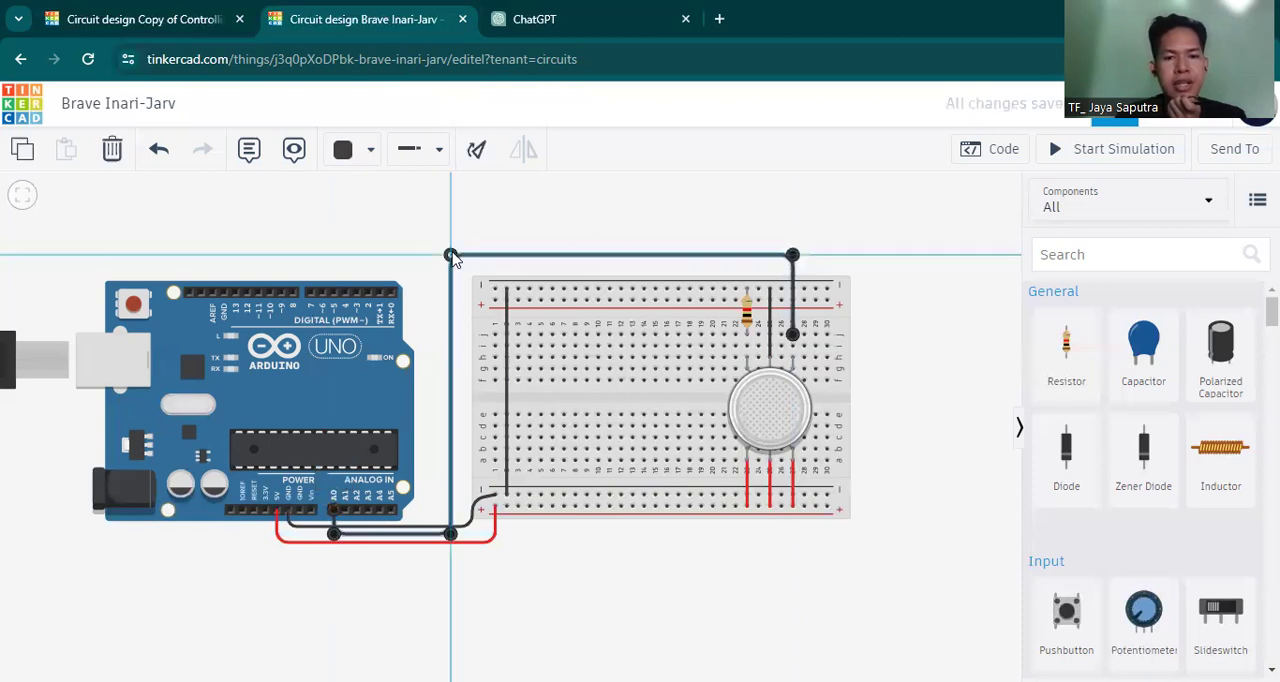
left_click(354, 157)
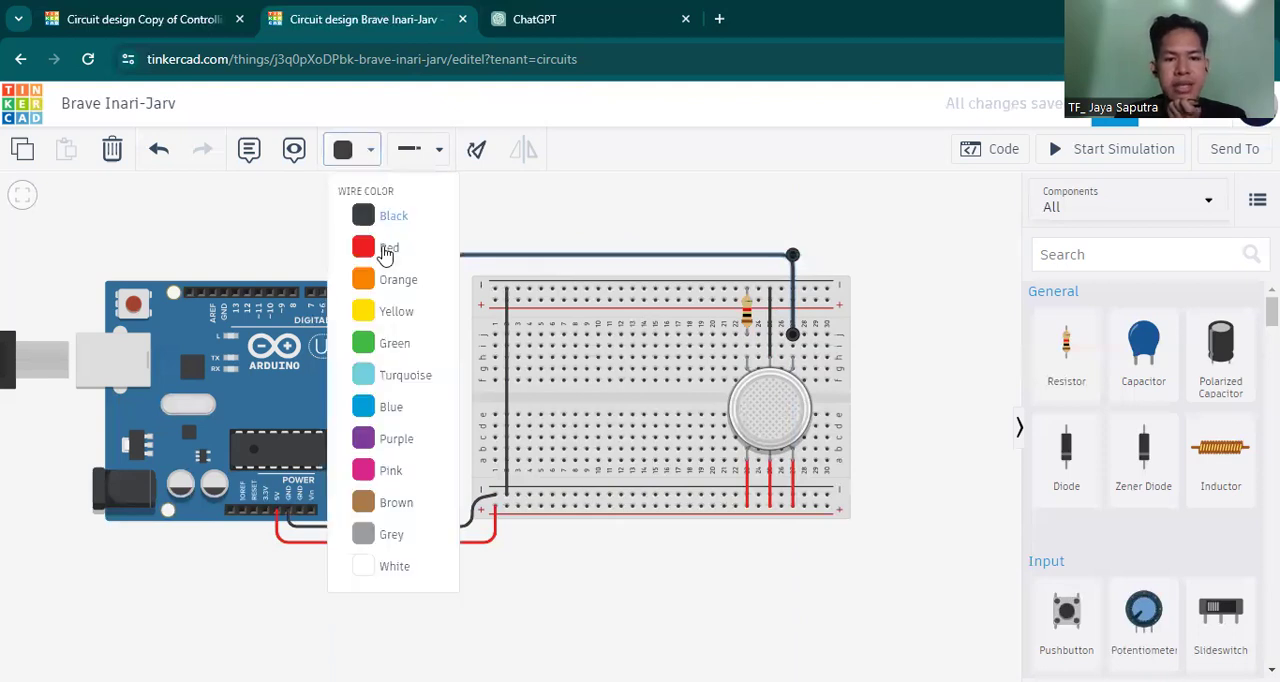
left_click(394, 348)
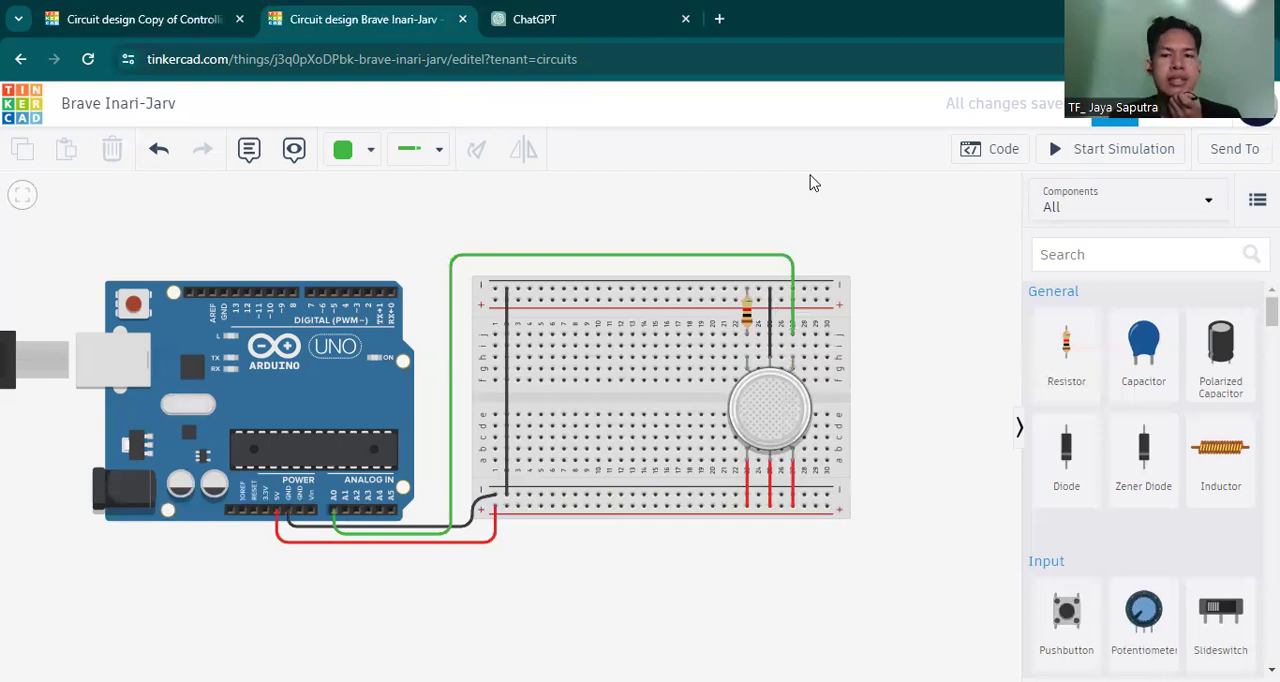
Switch the Arduino's code from blocks to text and replace the default sketch with the copied gas sensor and buzzer code.
left_click(988, 151)
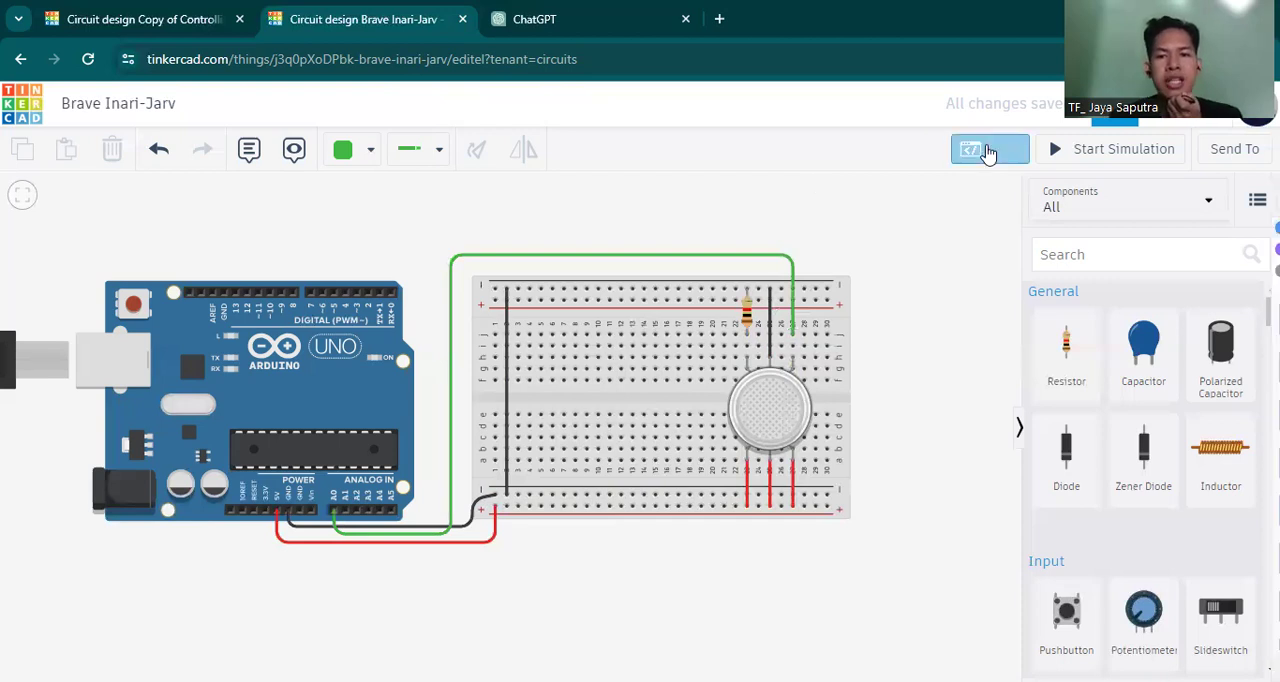
left_click(890, 196)
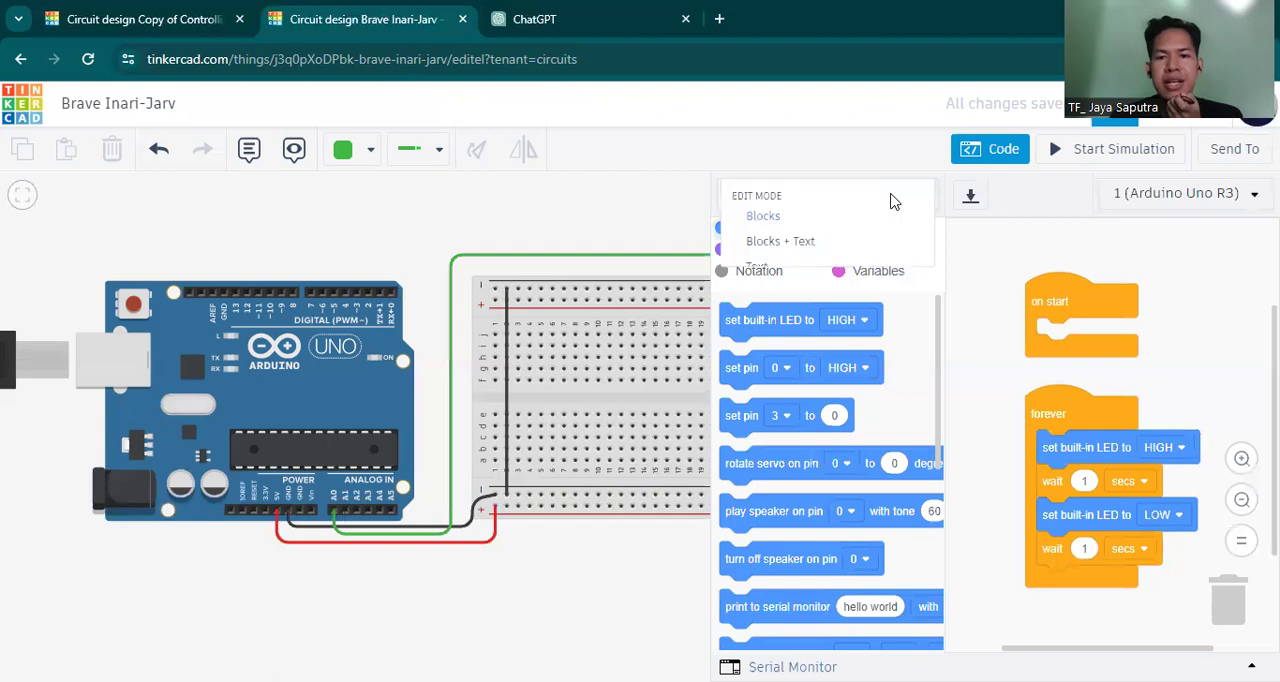
left_click(777, 279)
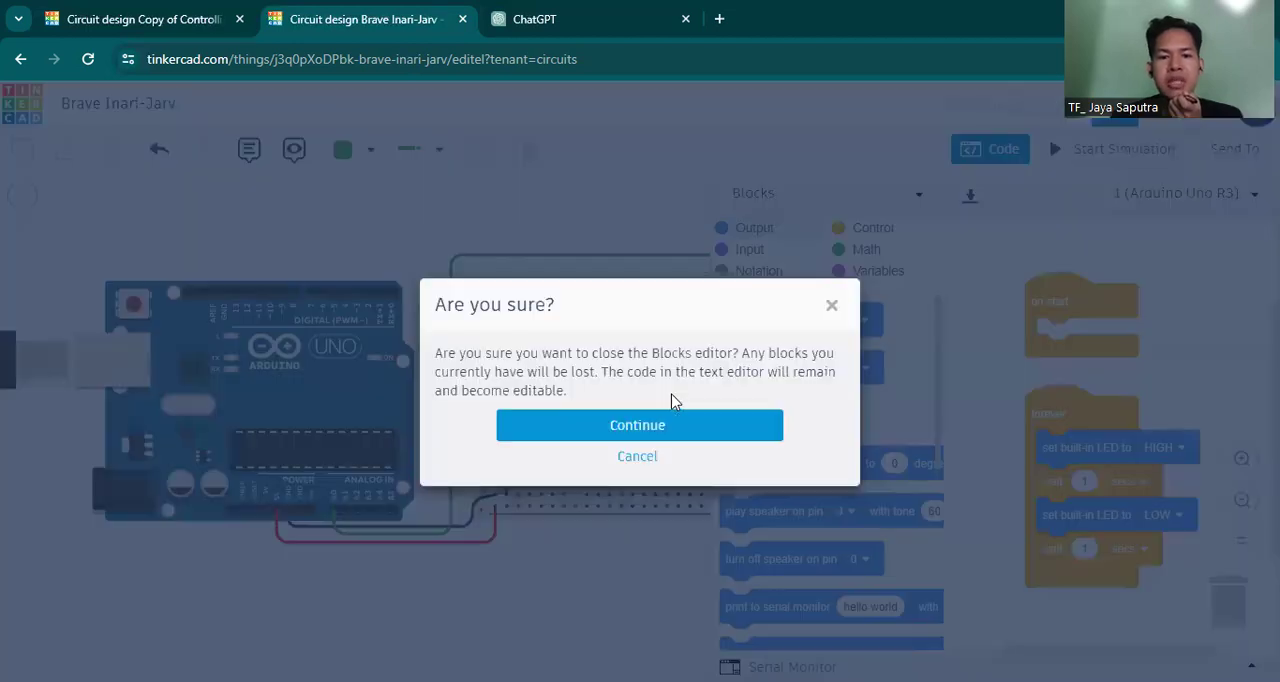
left_click(645, 432)
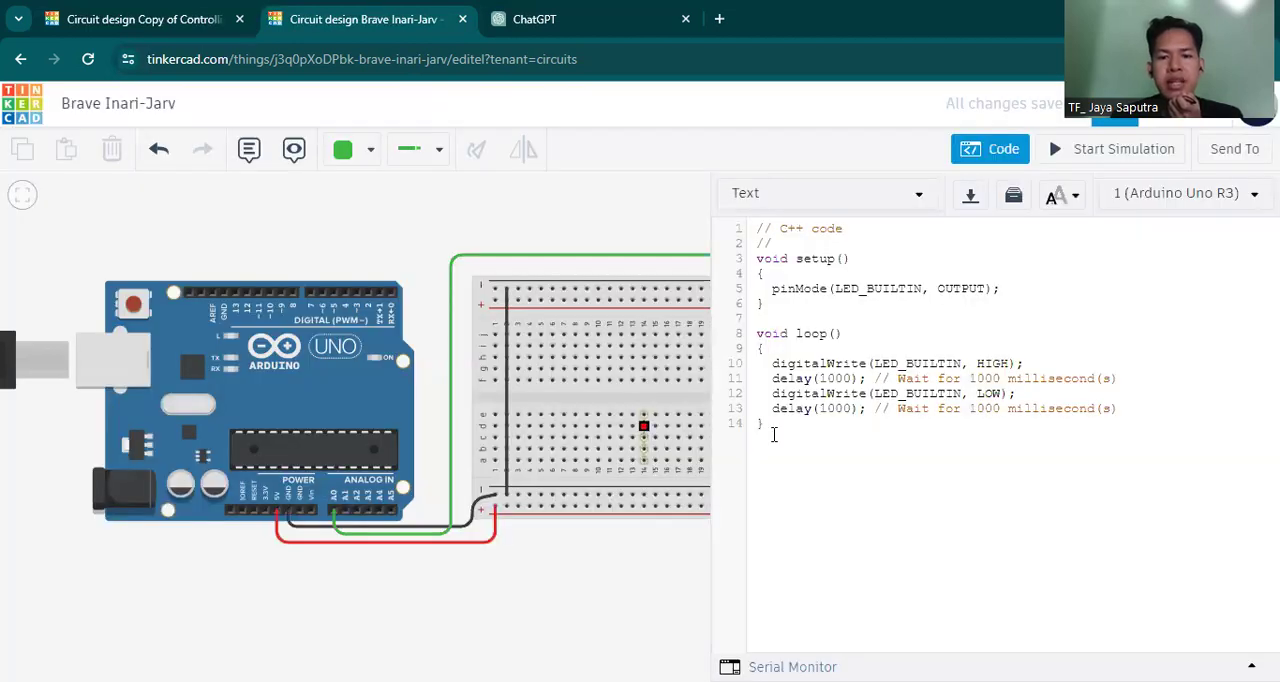
key("ctrl+a")
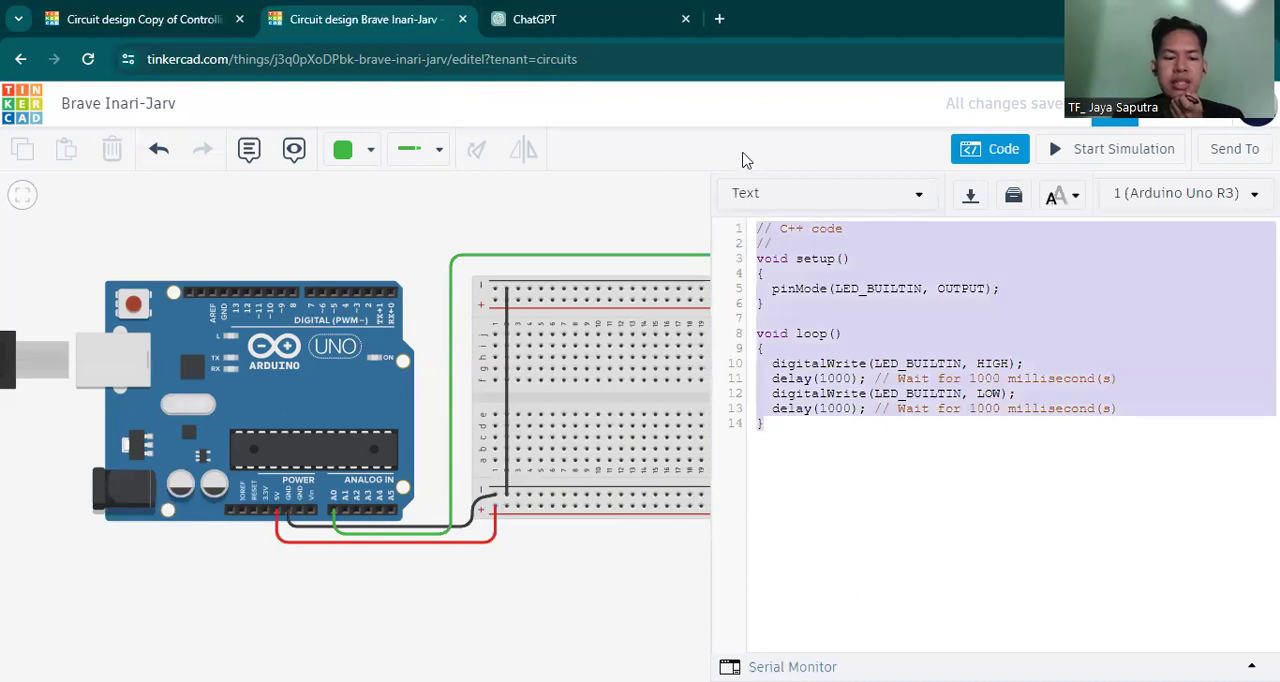
key("ctrl+v")
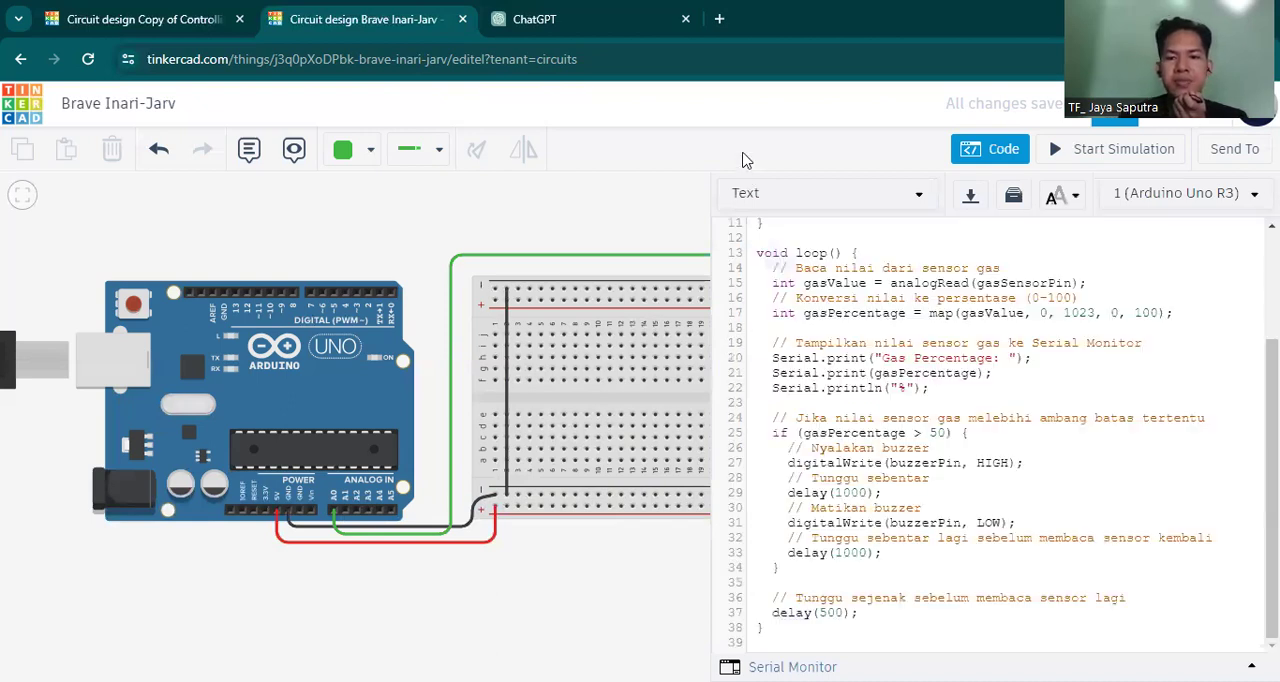
Start the simulation with the gas sensor in view and open the serial monitor.
left_click_drag(392, 272, 269, 276)
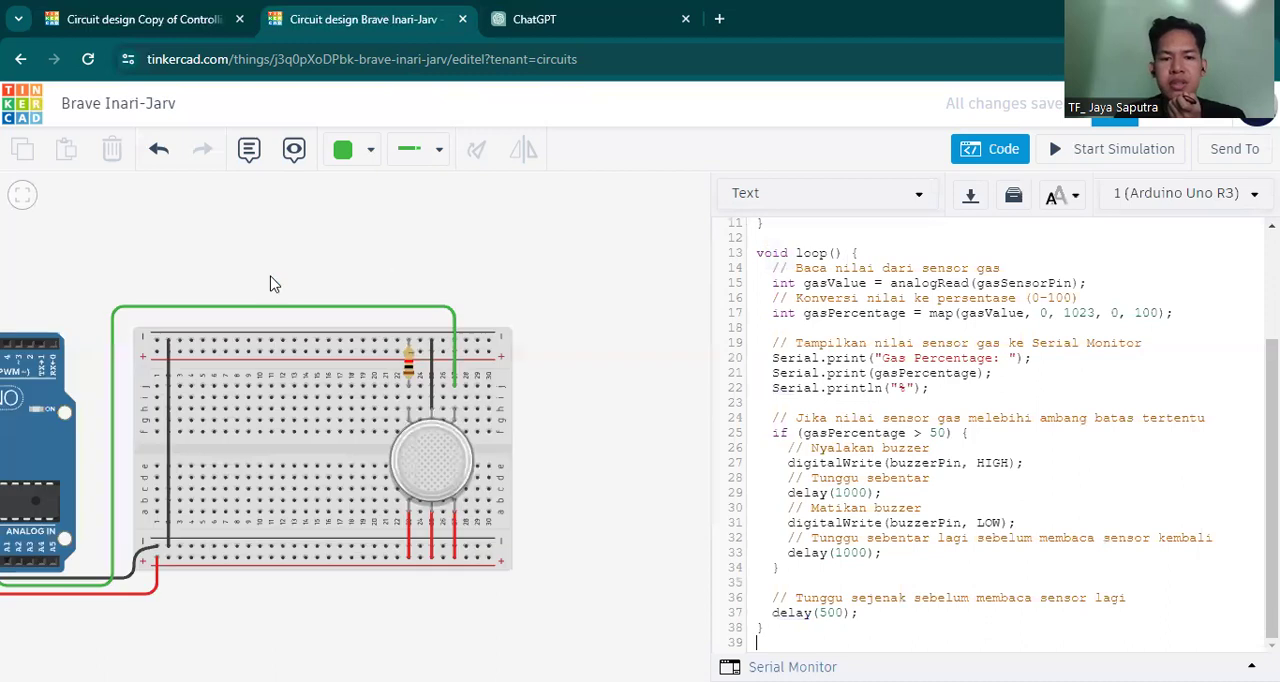
left_click_drag(562, 407, 556, 327)
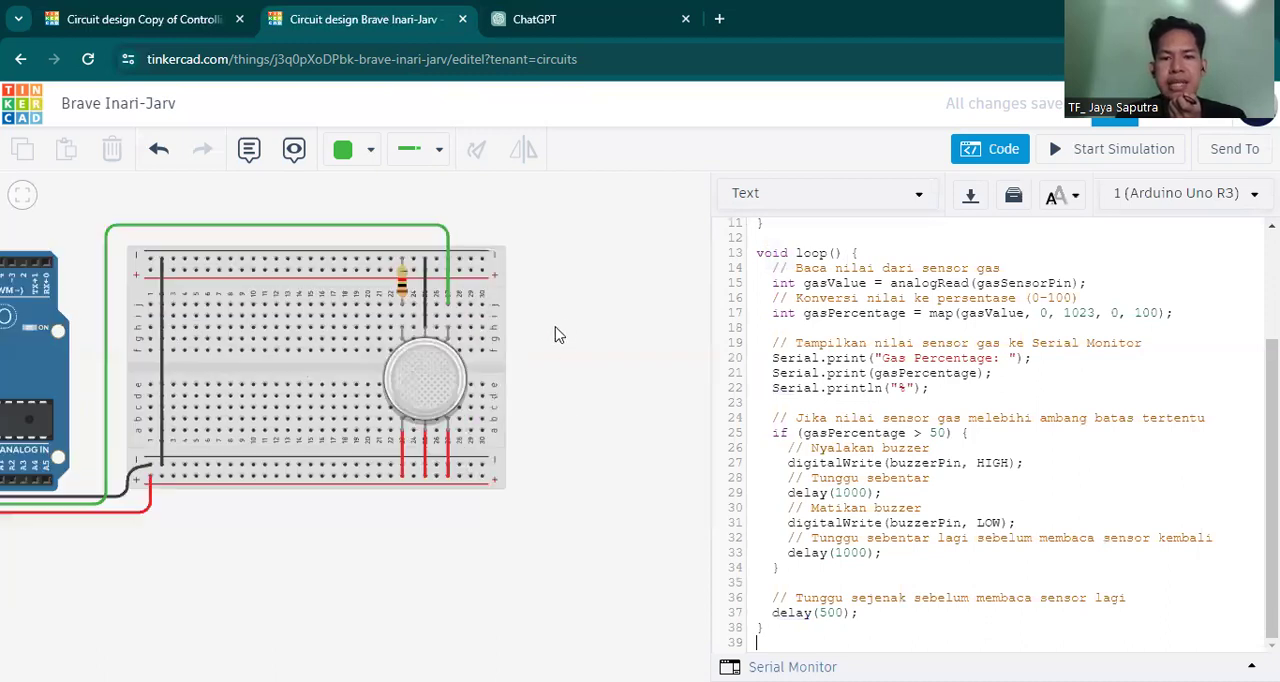
left_click(1088, 158)
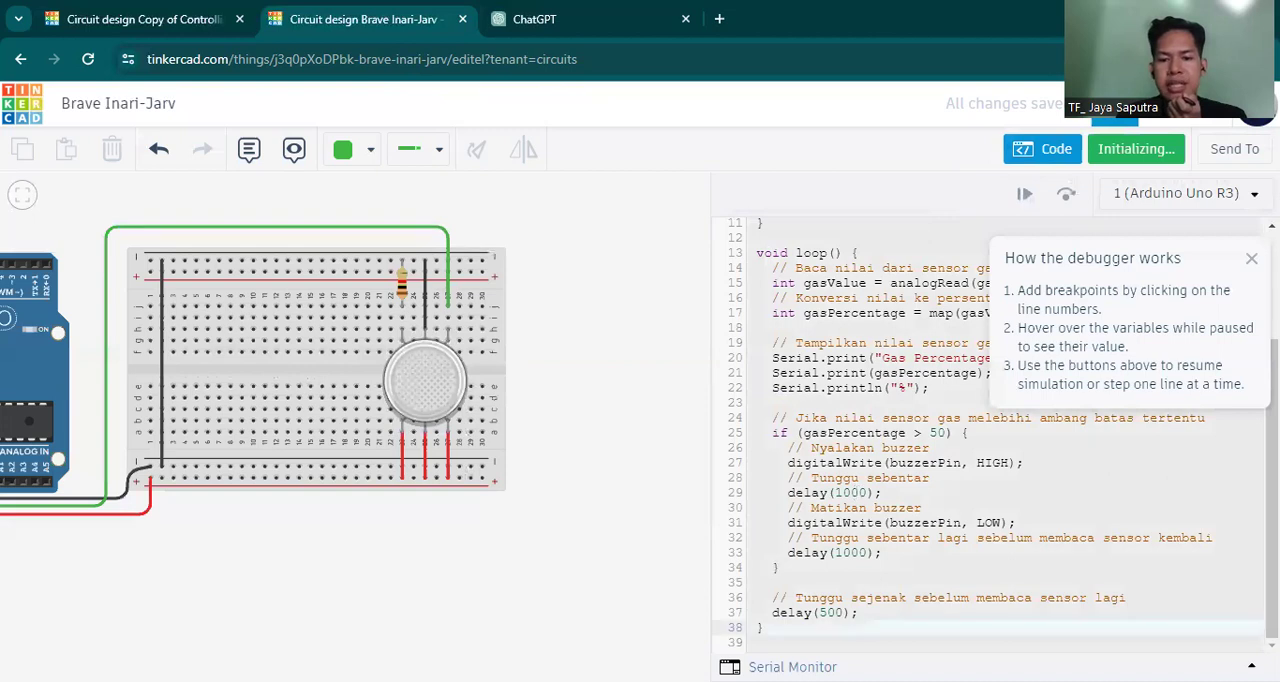
left_click(995, 662)
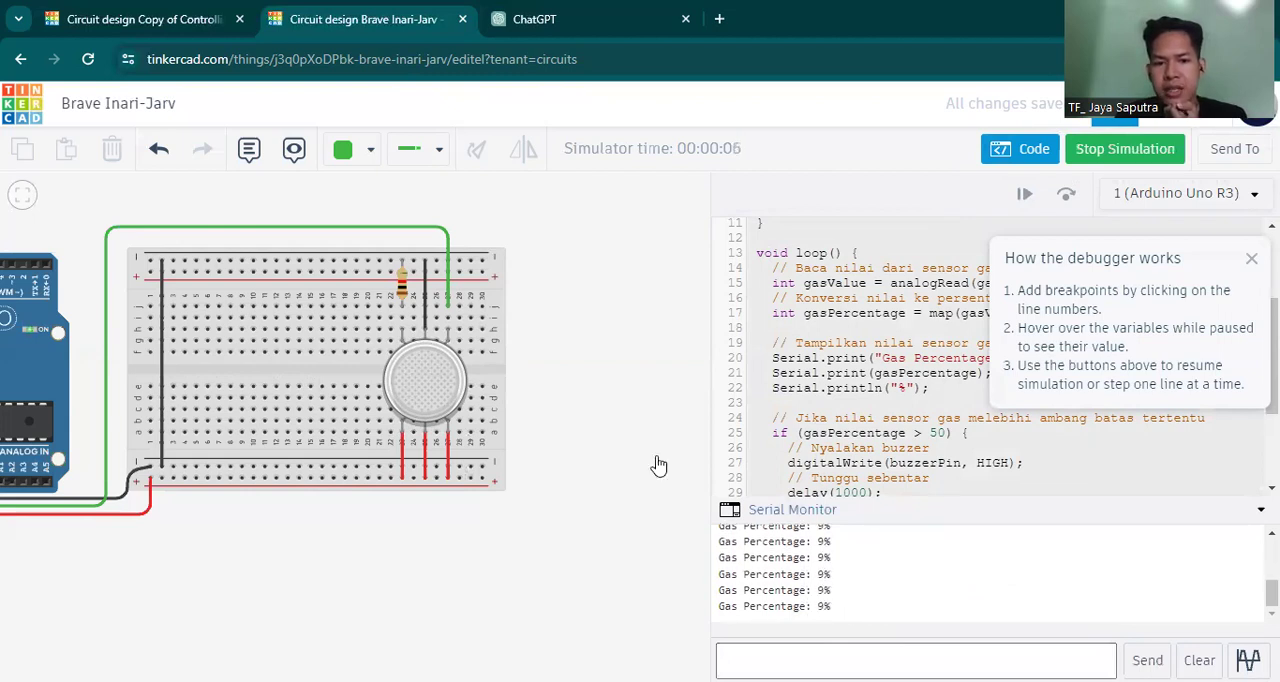
Test the gas sensor by moving the smoke cloud onto it and away again, and stop the simulation.
left_click(437, 385)
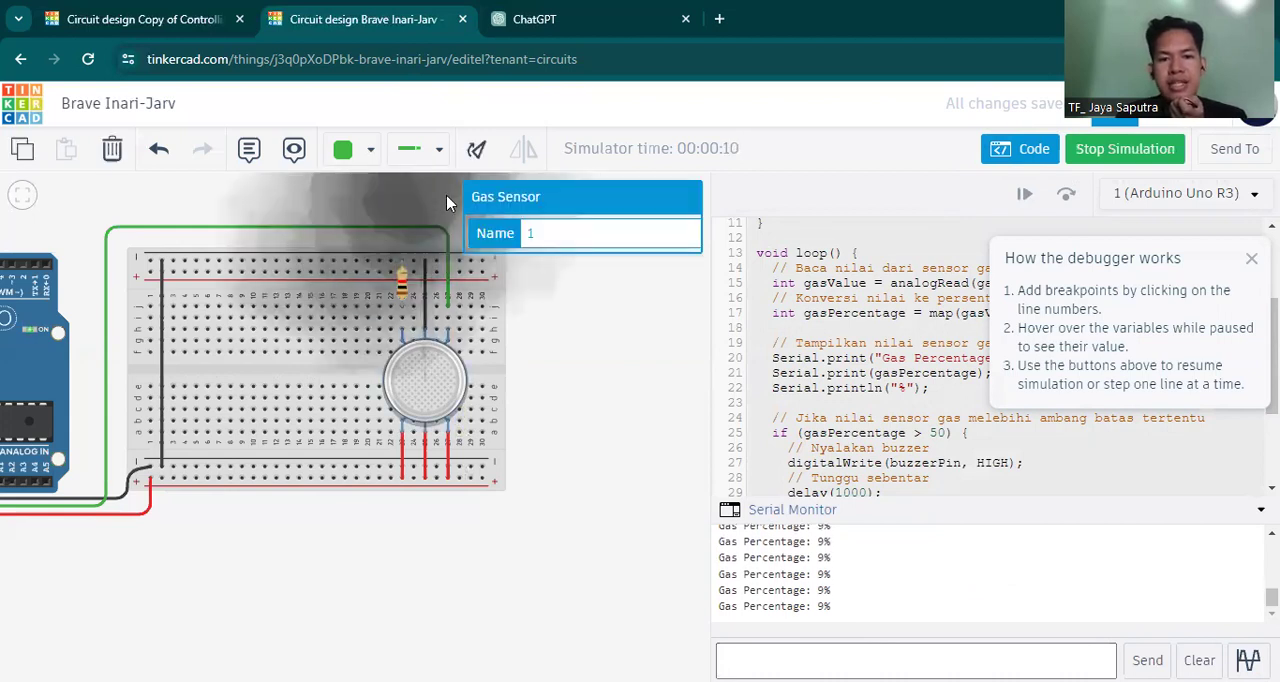
left_click_drag(576, 346, 450, 385)
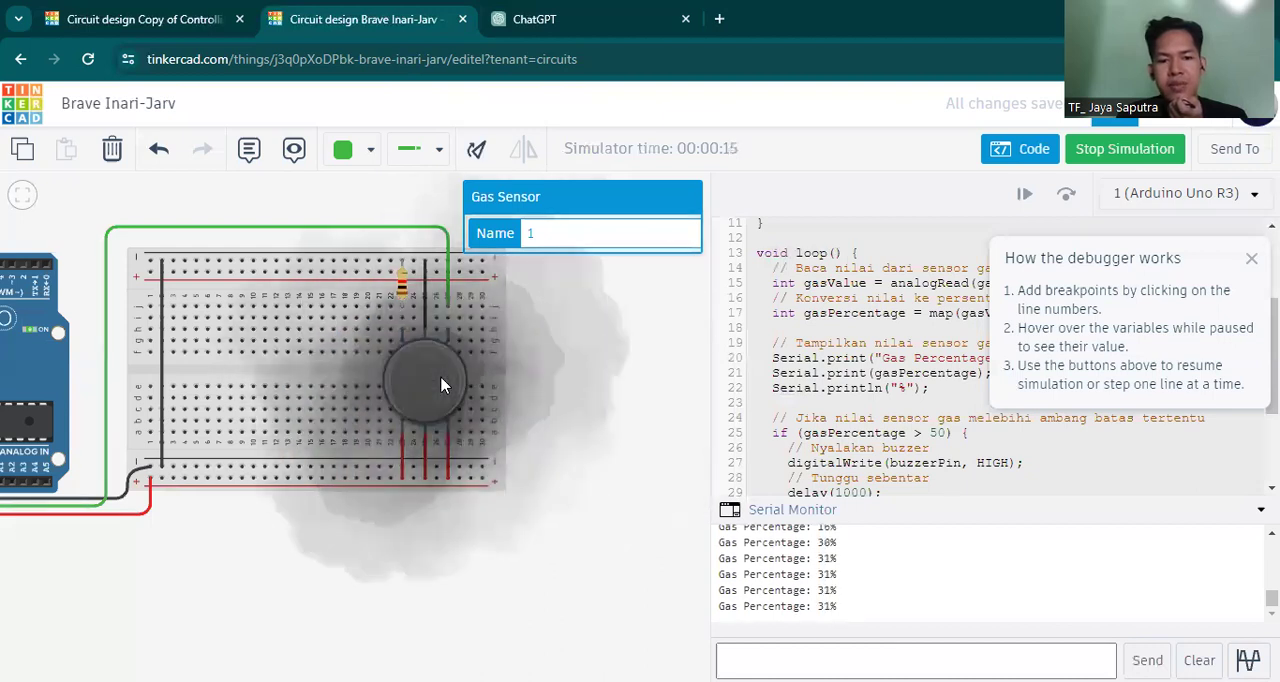
left_click_drag(428, 383, 630, 466)
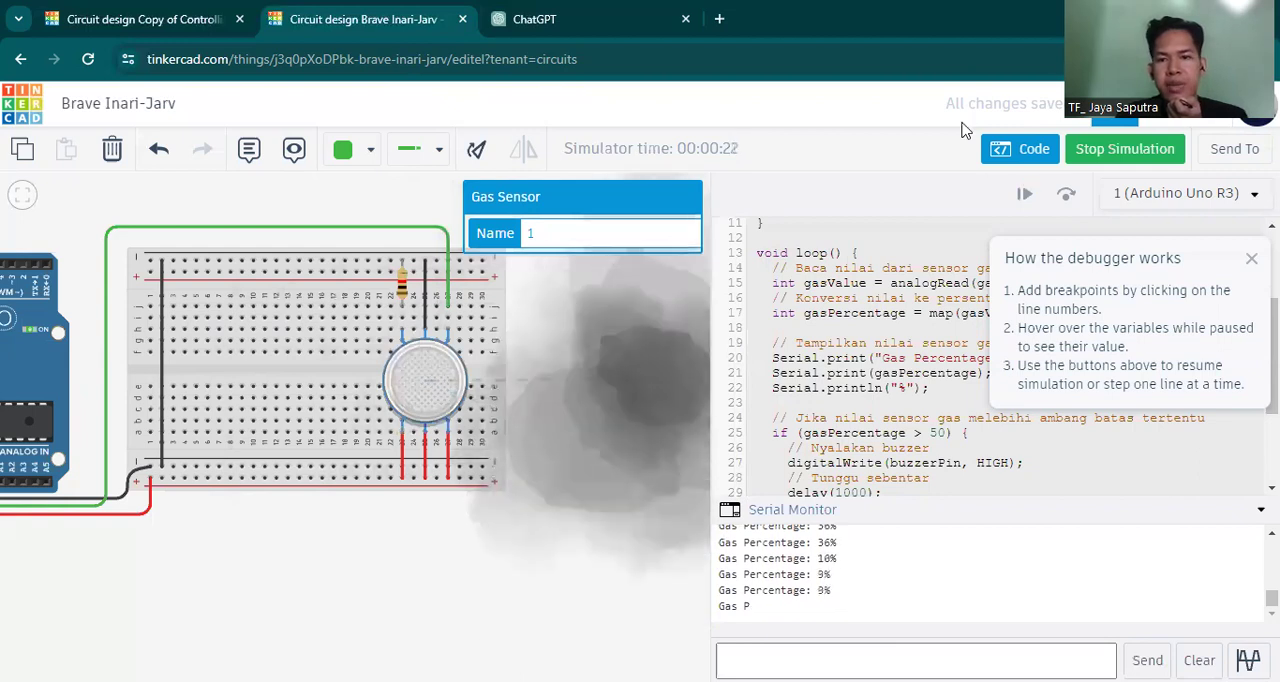
left_click(1097, 155)
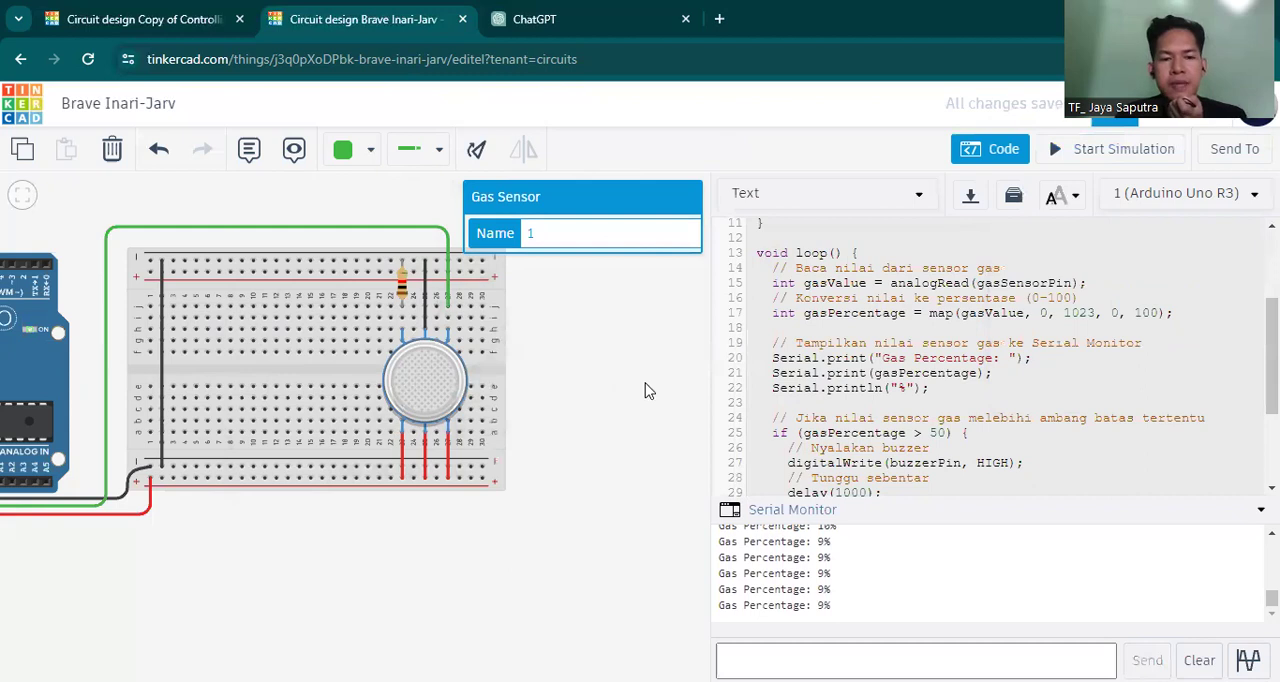
Add a piezo to the breadboard beside the gas sensor, with its positive leg in column 7 and negative leg in column 12.
left_click_drag(620, 397, 699, 411)
left_click_drag(630, 364, 706, 383)
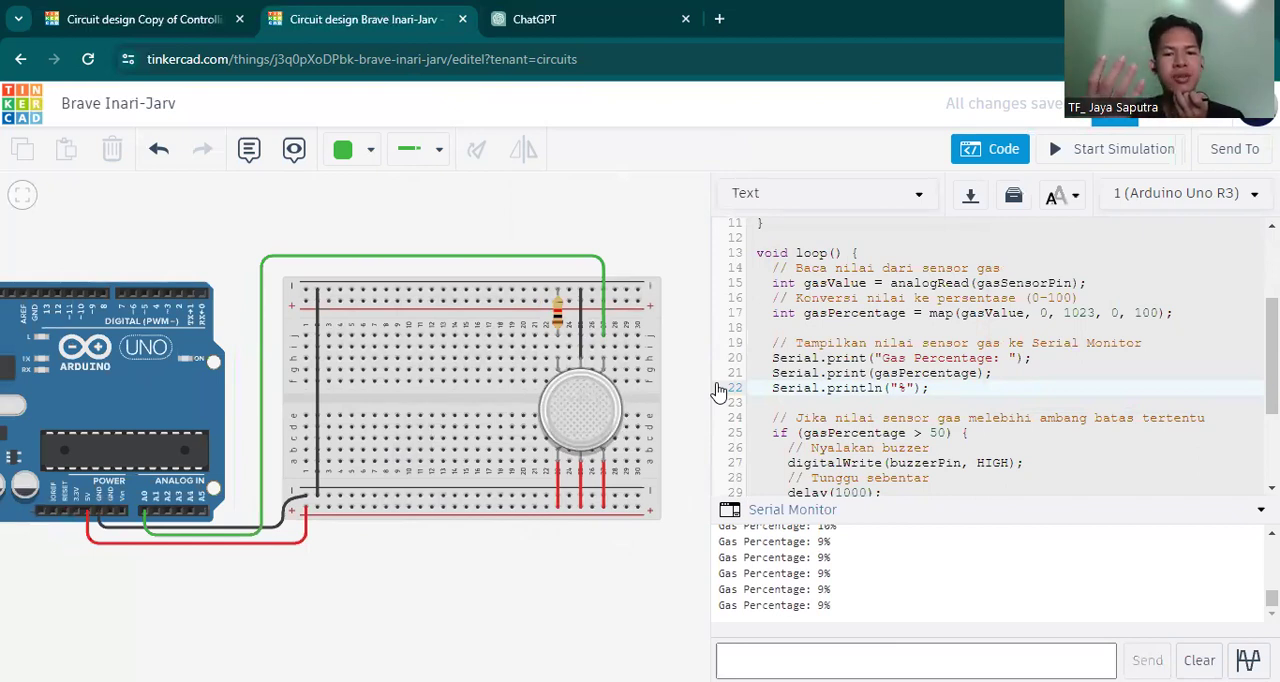
left_click(1010, 150)
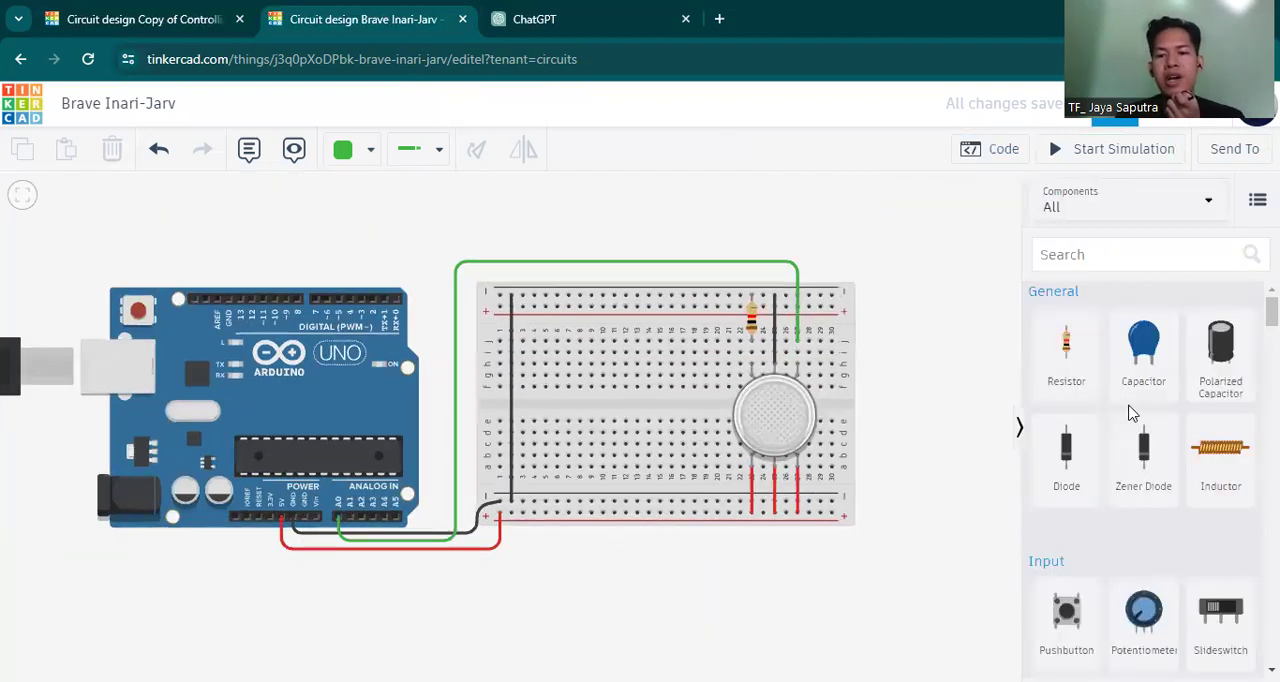
scroll(1130, 412, "down", 3)
scroll(1130, 412, "down", 3)
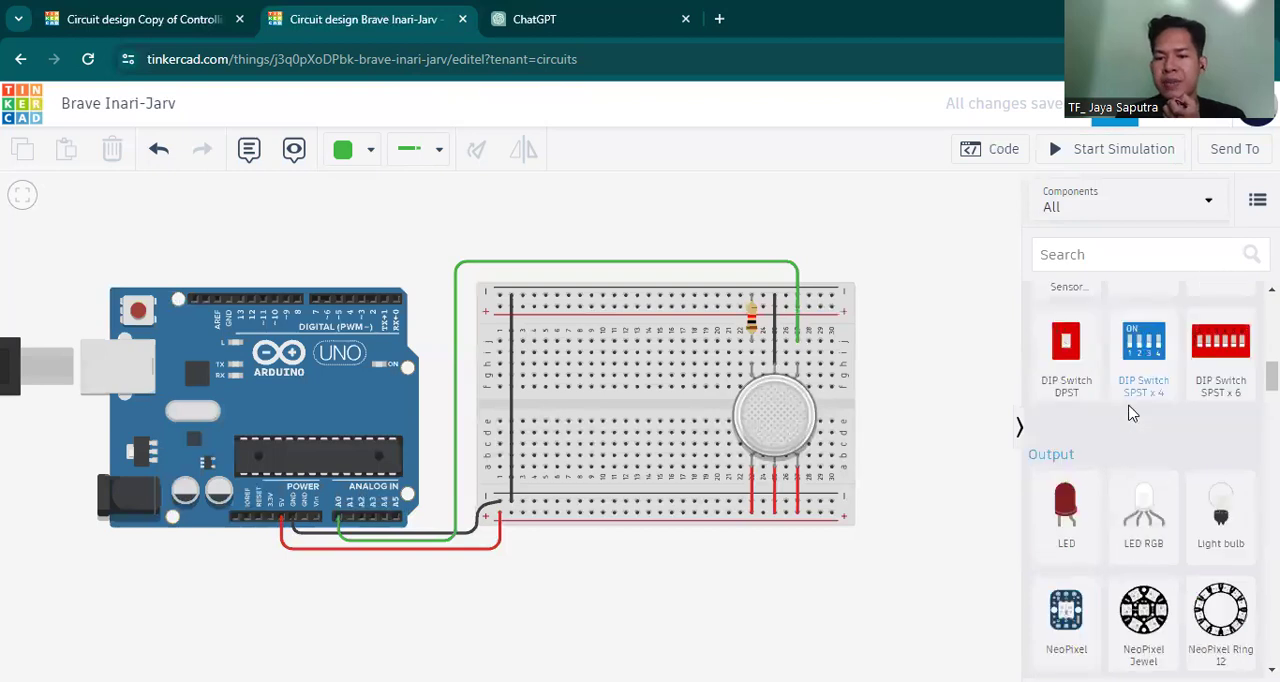
scroll(1130, 412, "down", 3)
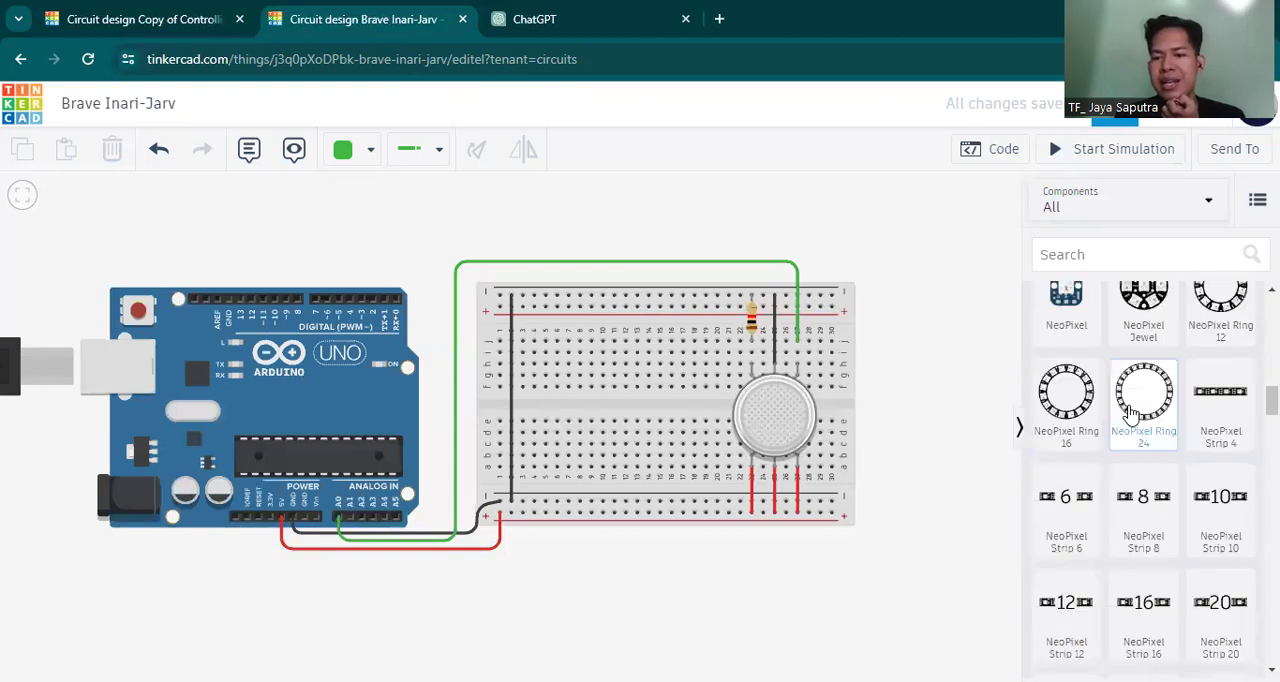
scroll(1130, 412, "down", 3)
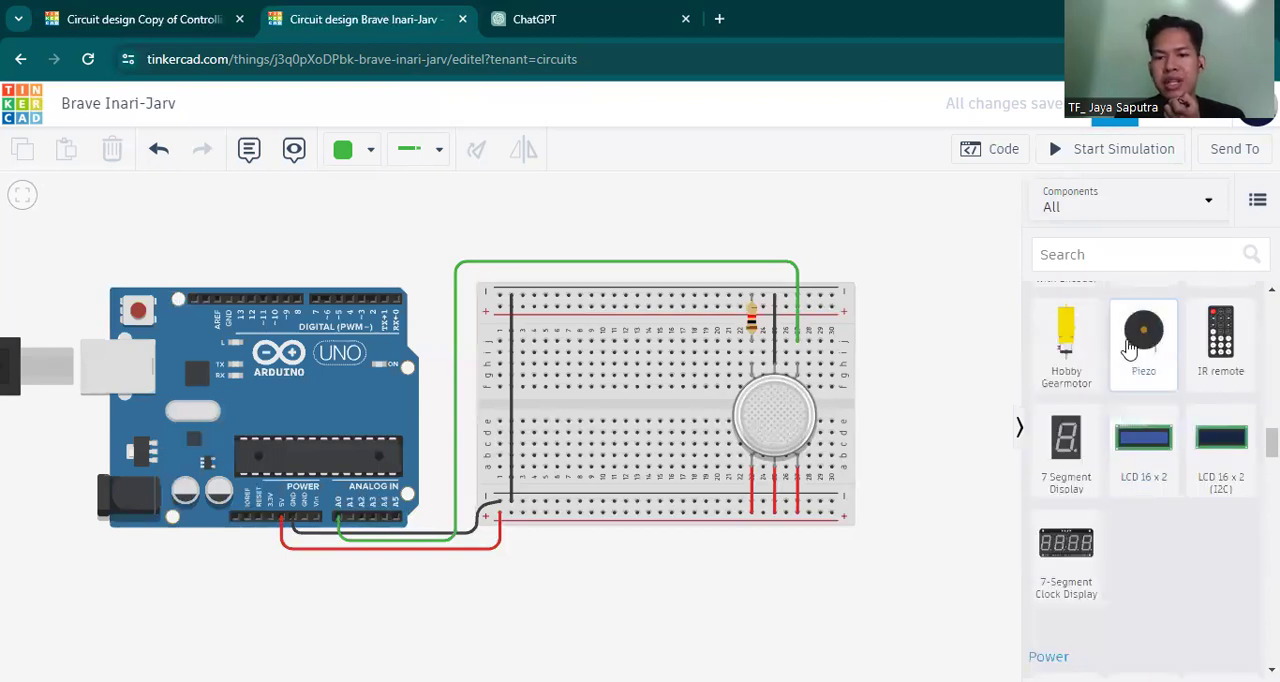
left_click_drag(1128, 347, 598, 458)
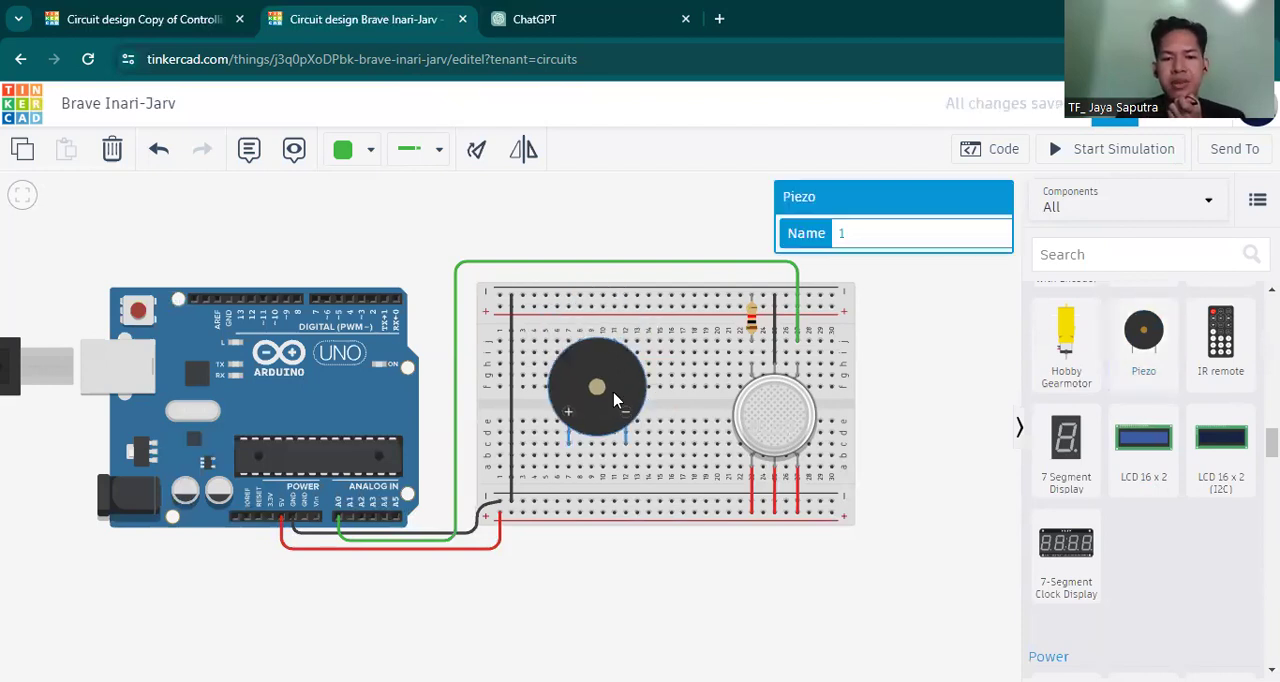
left_click_drag(761, 395, 626, 402)
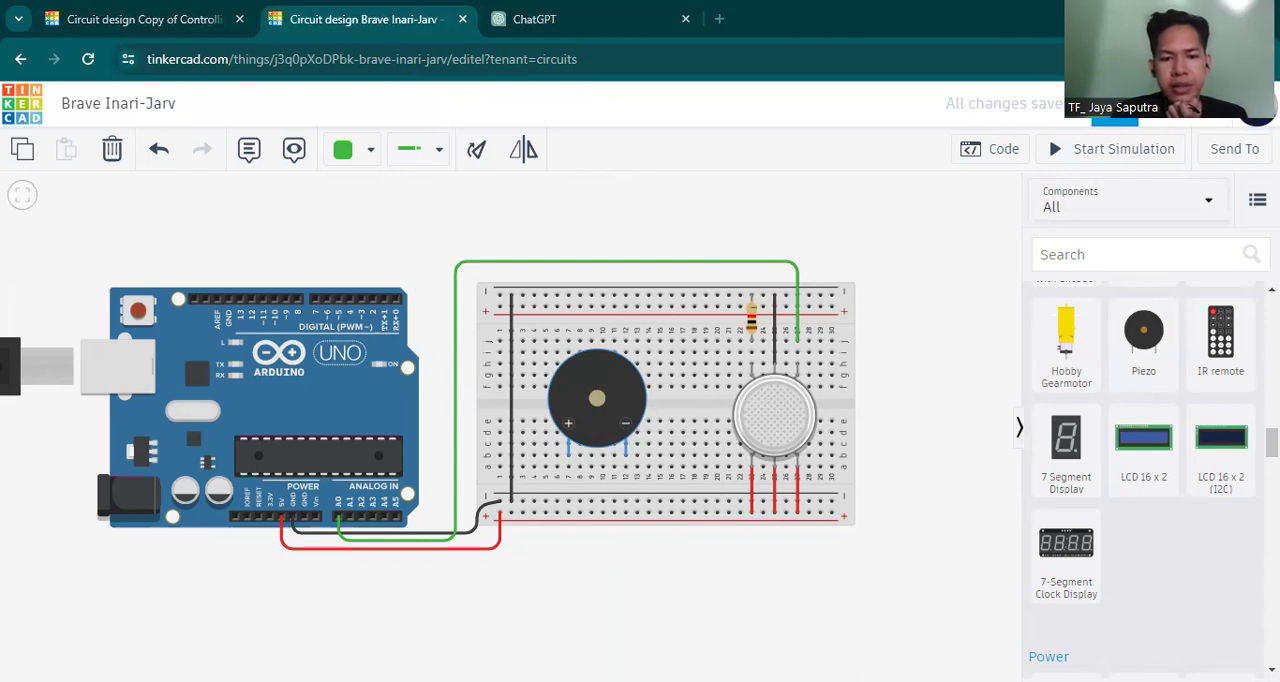
Wire the piezo's negative leg straight down to the lower negative rail and colour the wire black.
left_click(623, 459)
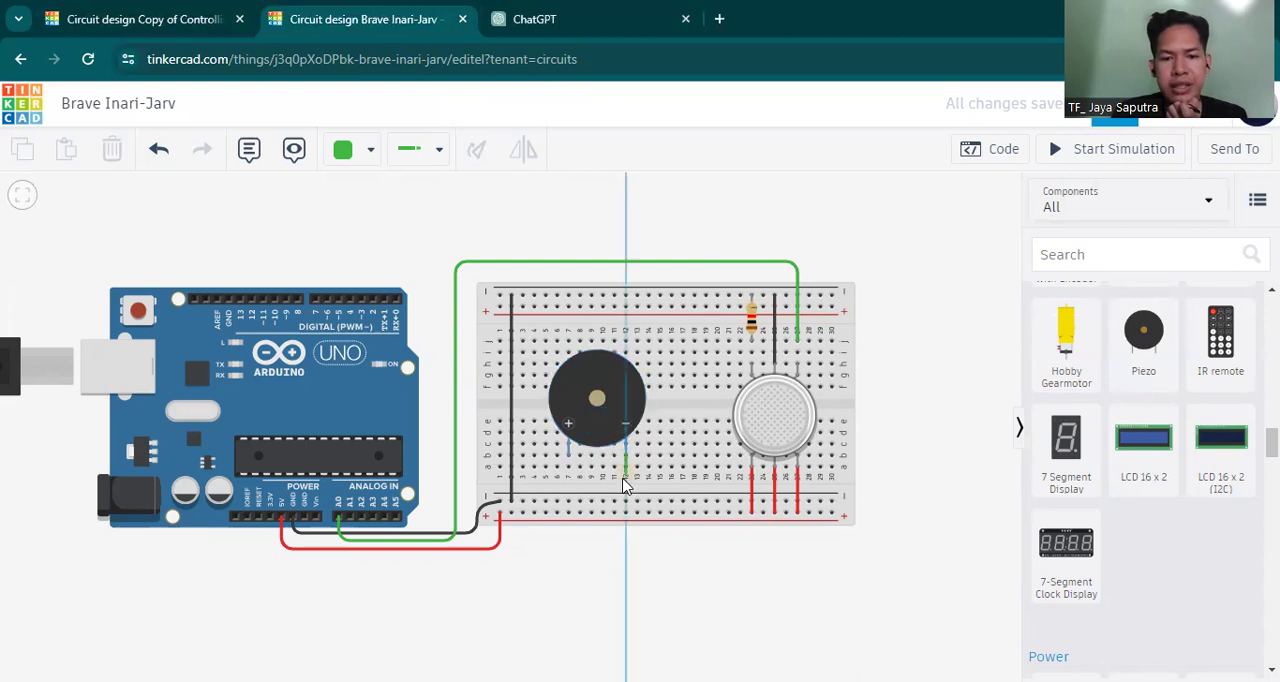
left_click(626, 503)
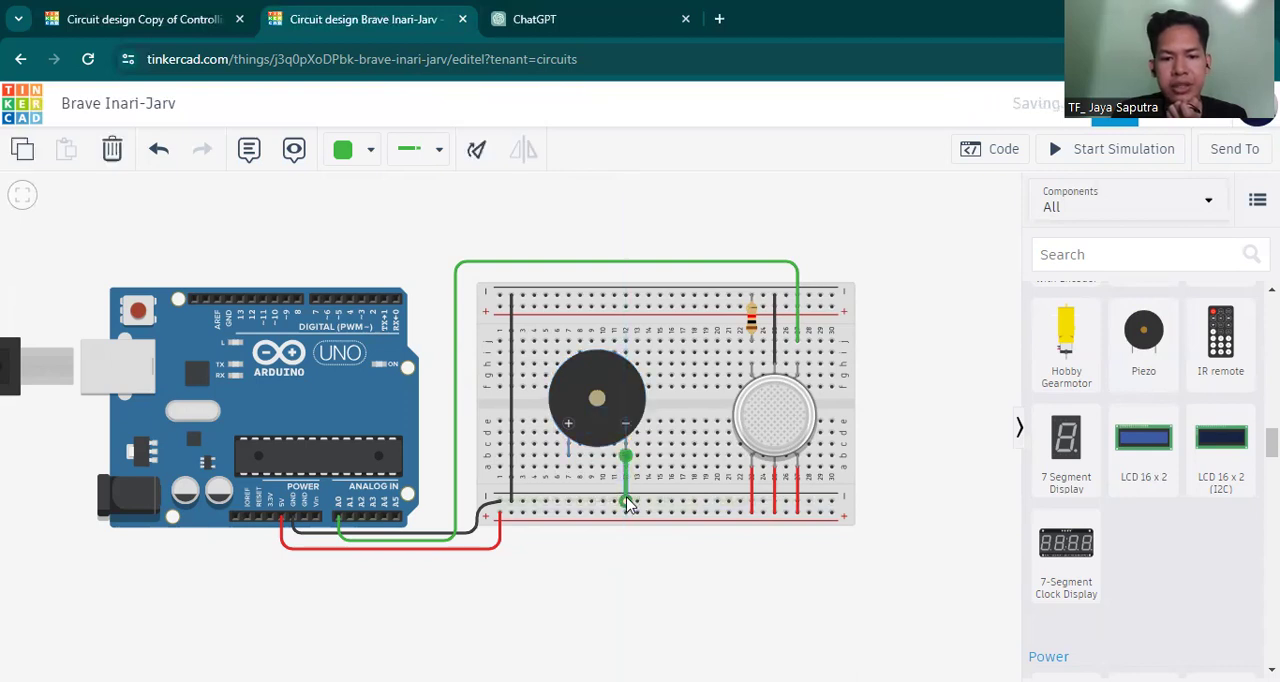
left_click(365, 148)
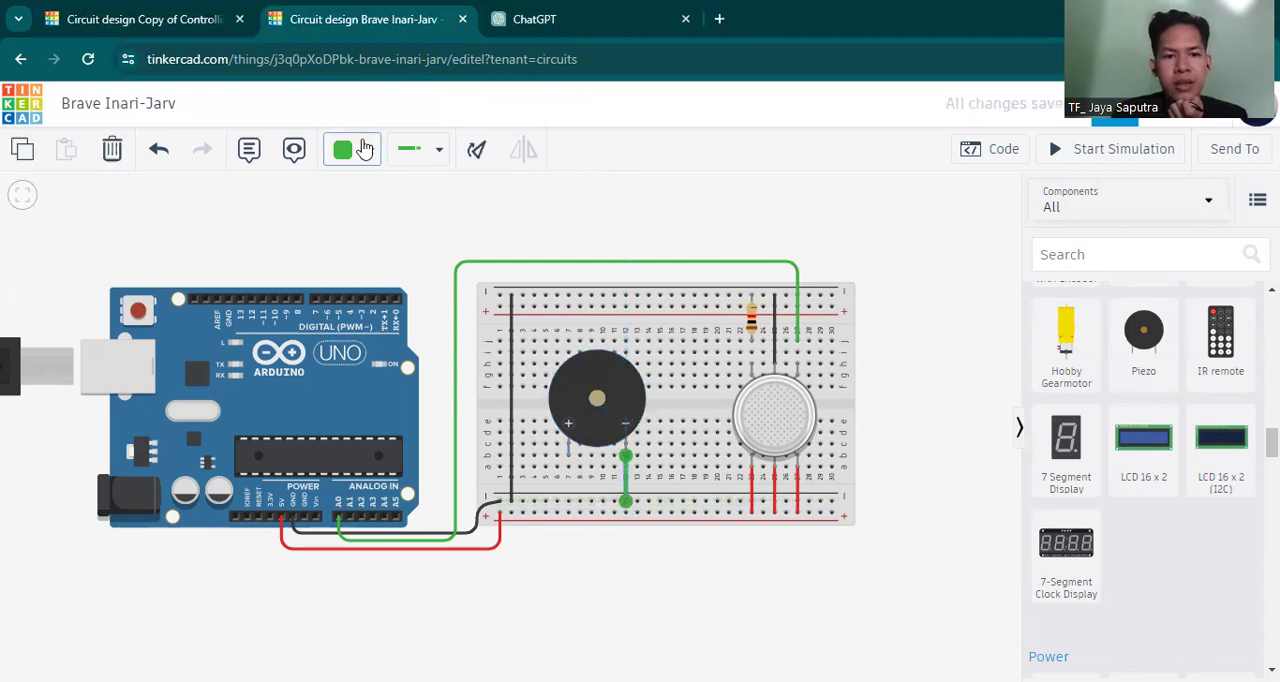
left_click(370, 214)
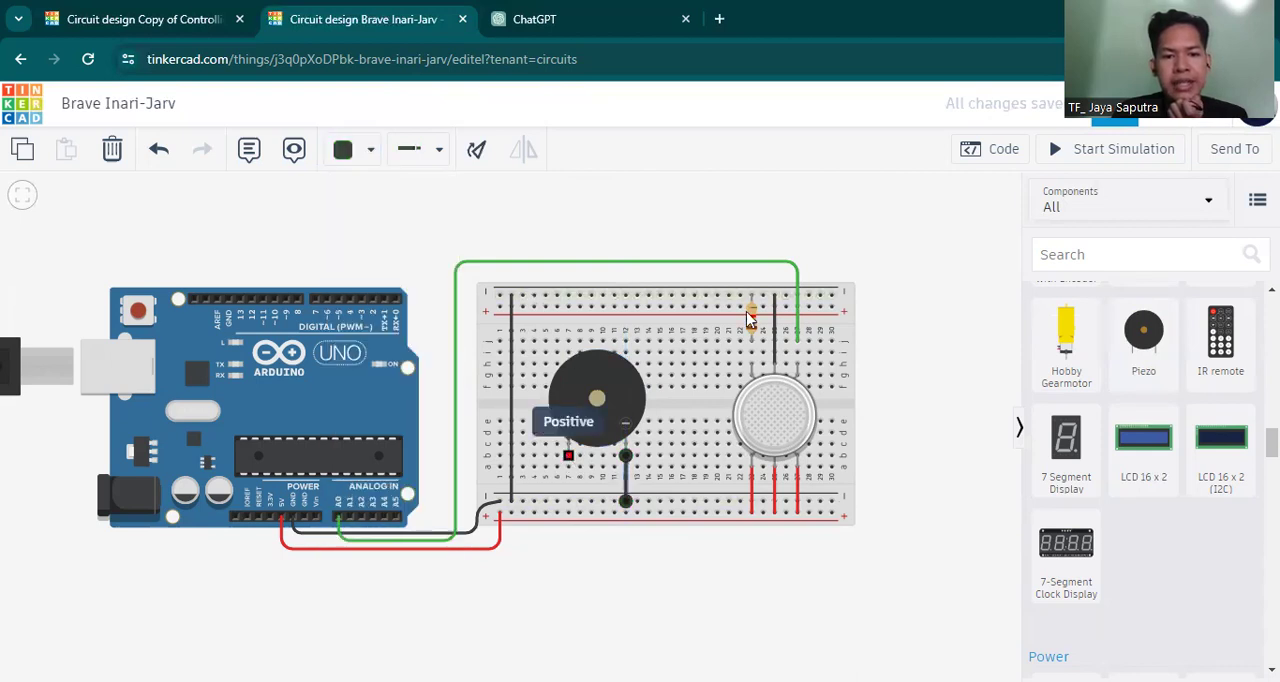
Wire the piezo's positive leg to the Arduino's D2 pin, routed up between the boards and over the Arduino, and colour it blue.
left_click(567, 460)
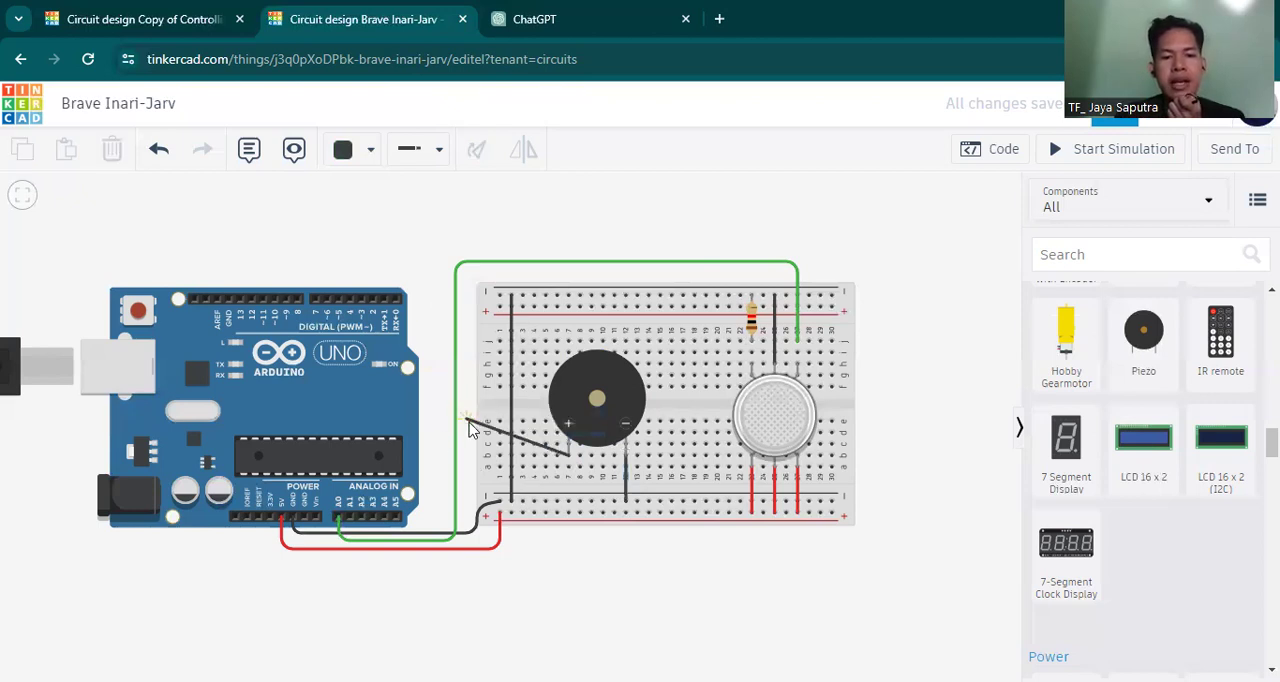
left_click(442, 455)
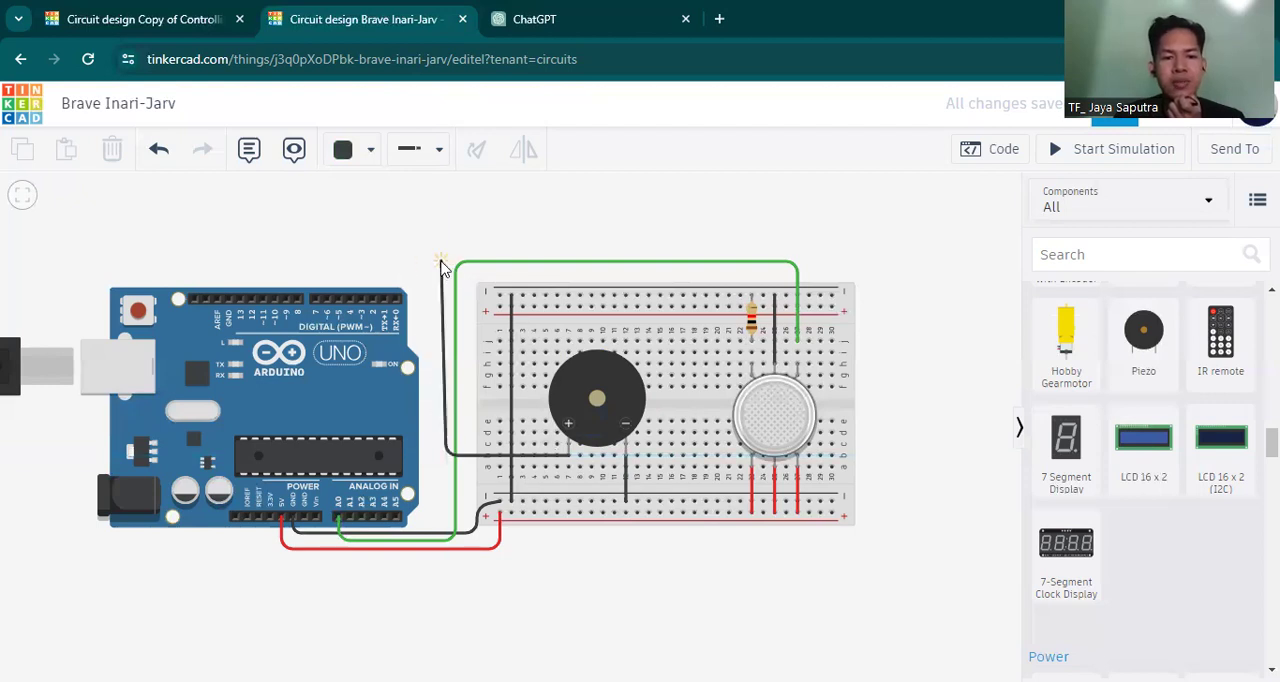
left_click(446, 266)
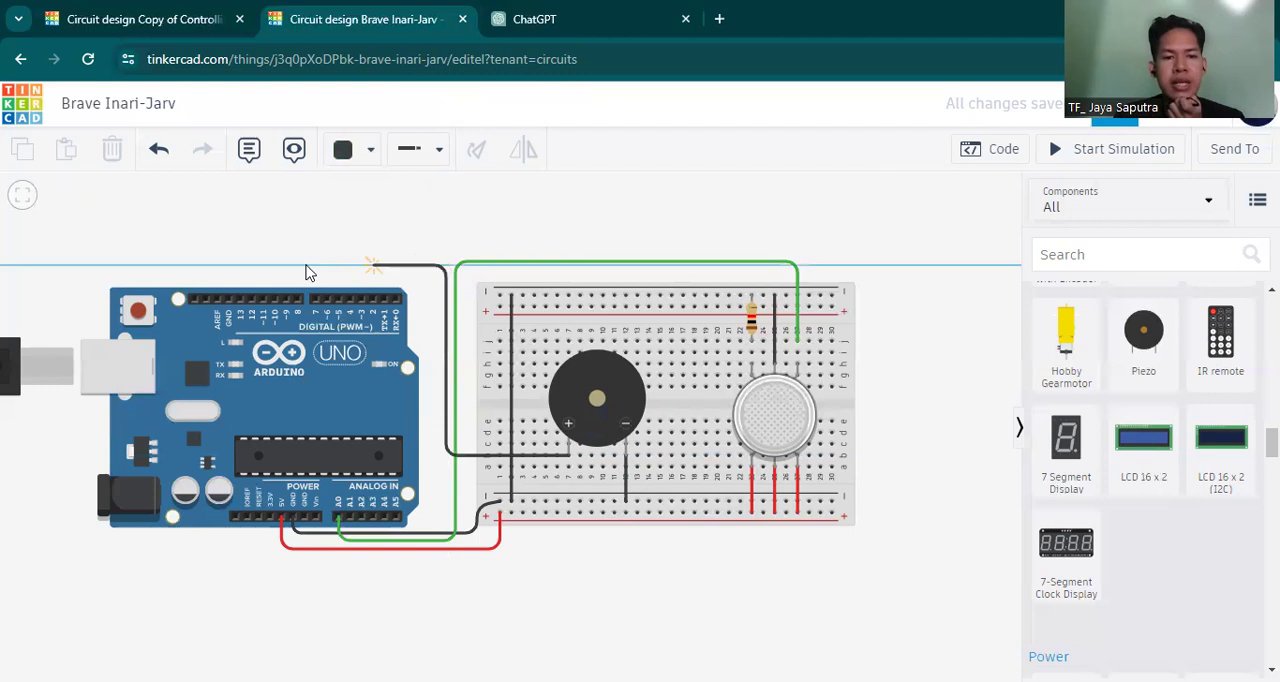
left_click(372, 301)
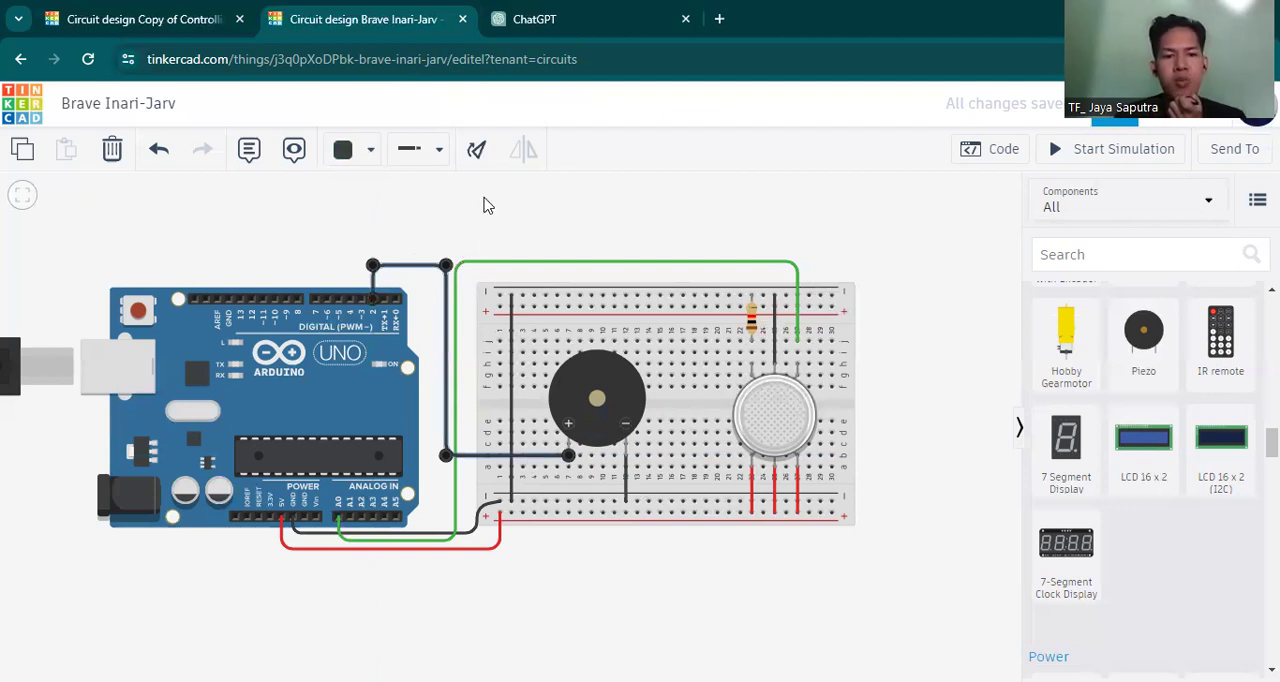
left_click(345, 150)
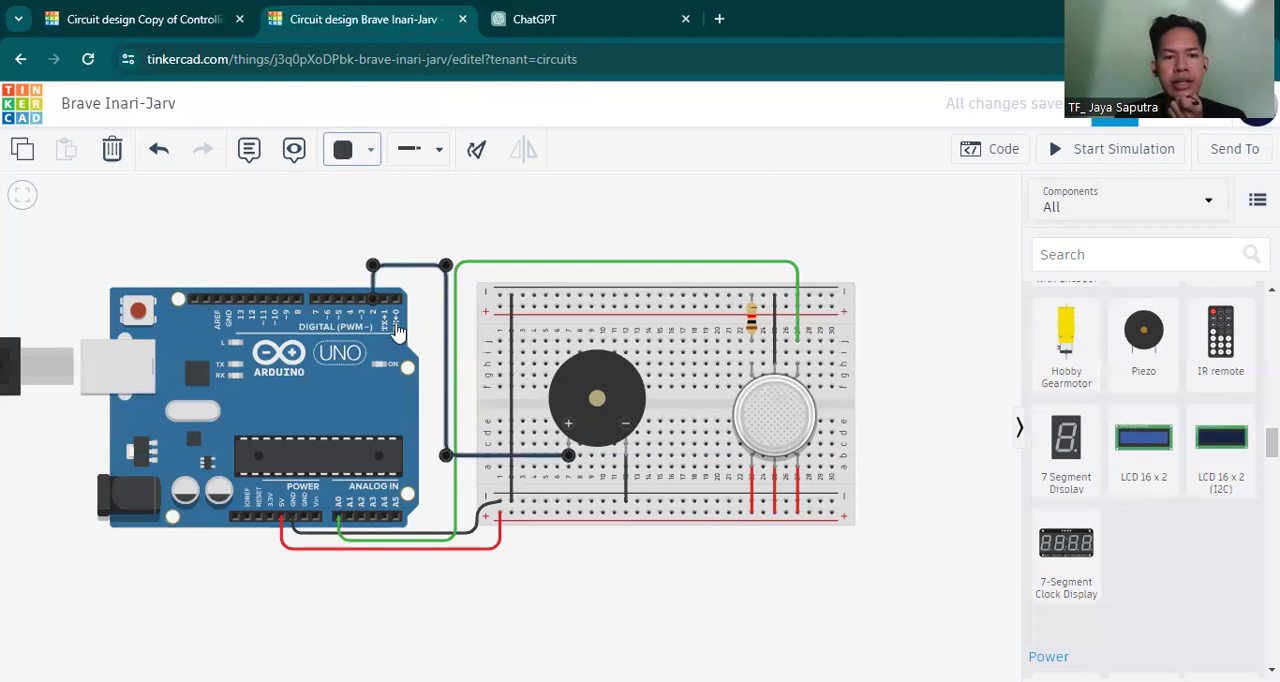
left_click(409, 416)
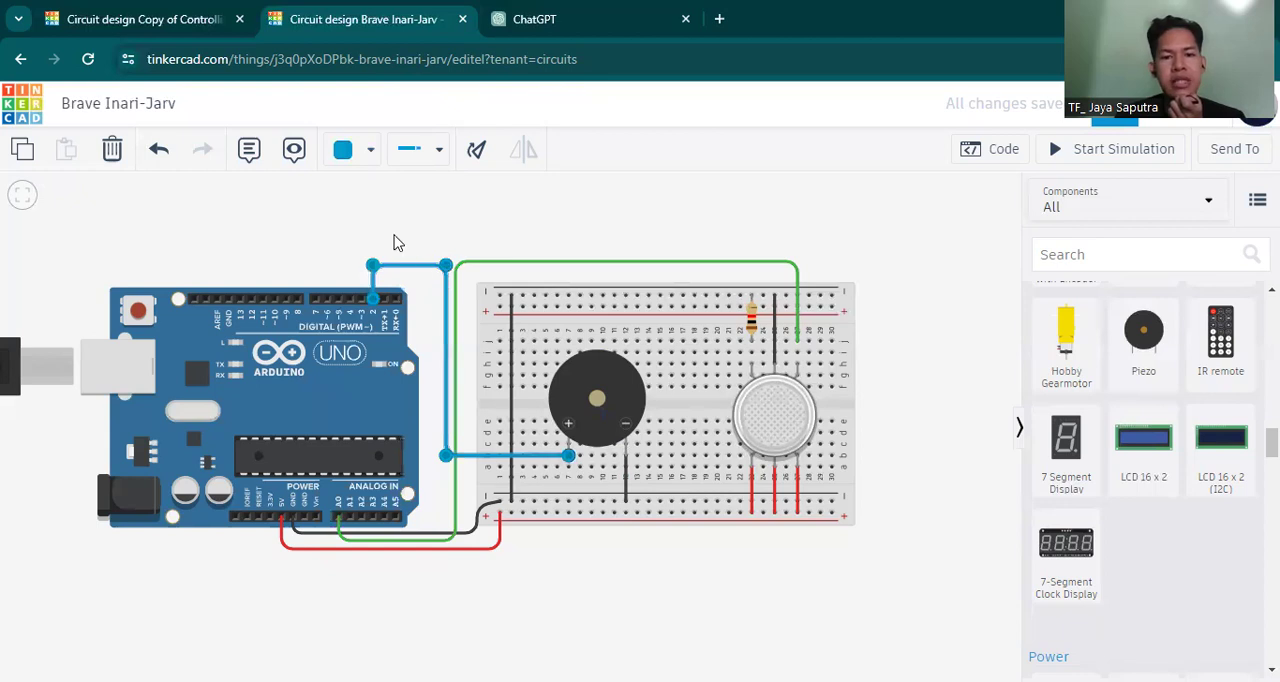
left_click(436, 360)
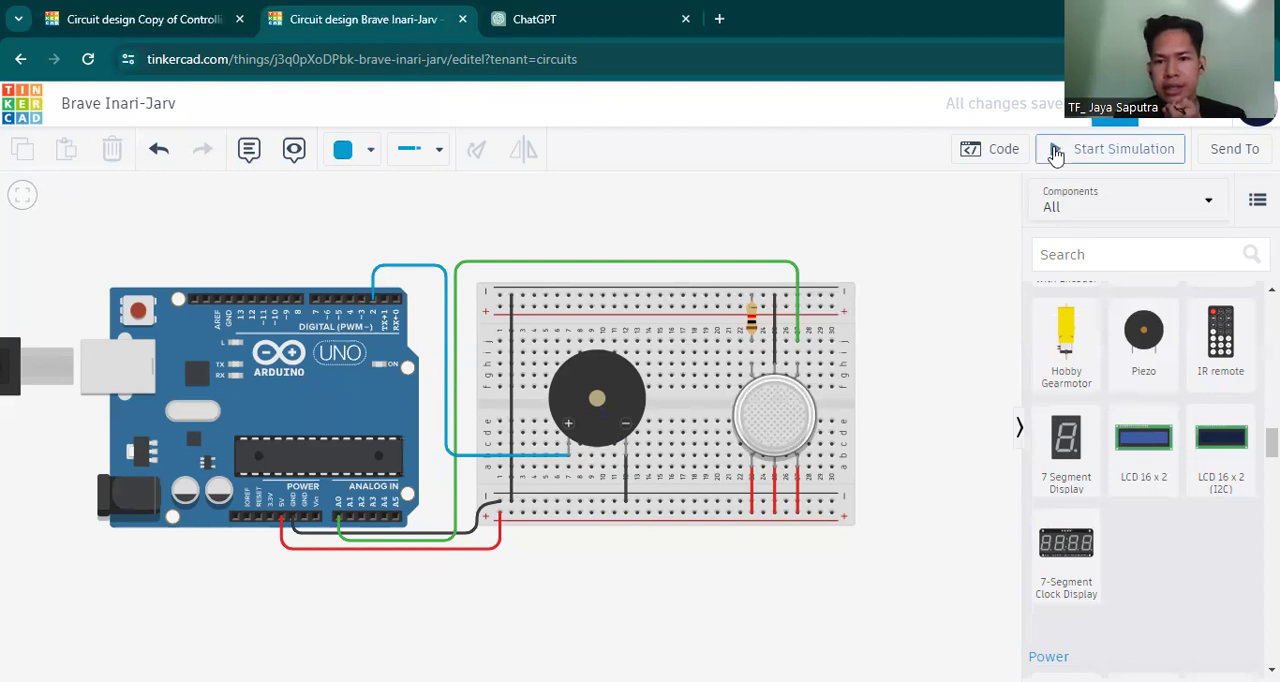
Simulate the circuit with the code and serial output shown, and move the smoke cloud near the gas sensor.
left_click_drag(705, 215, 465, 198)
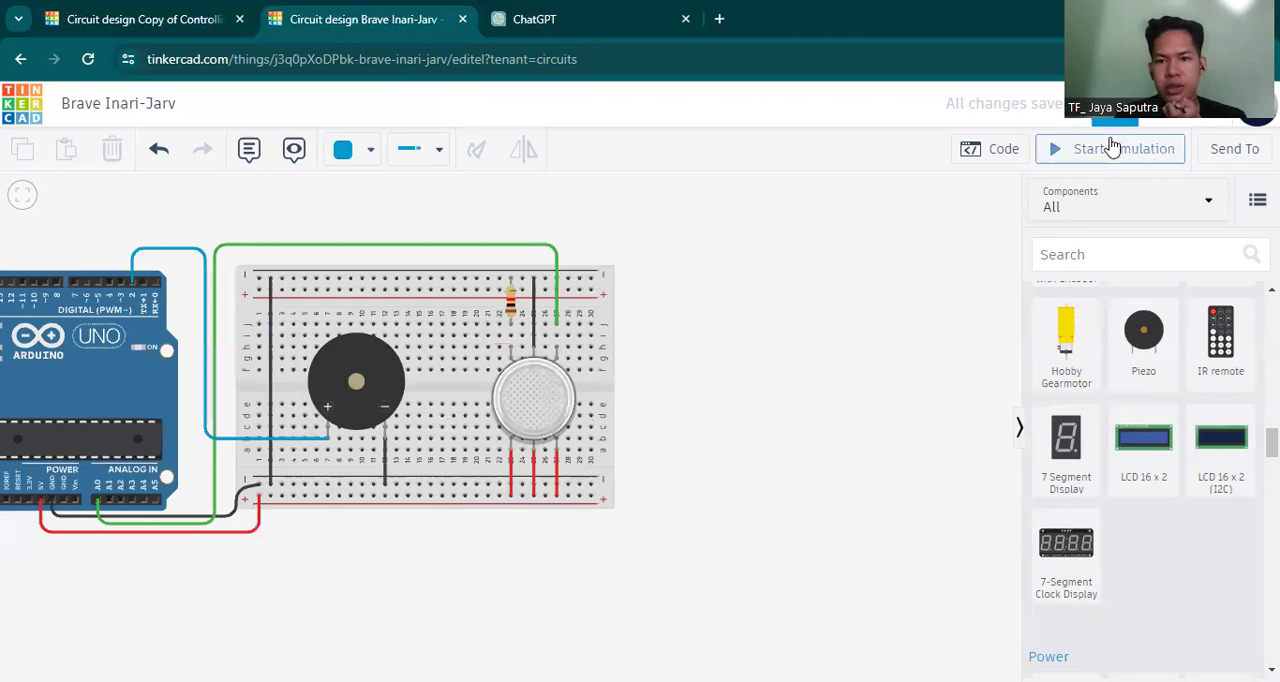
left_click(1068, 150)
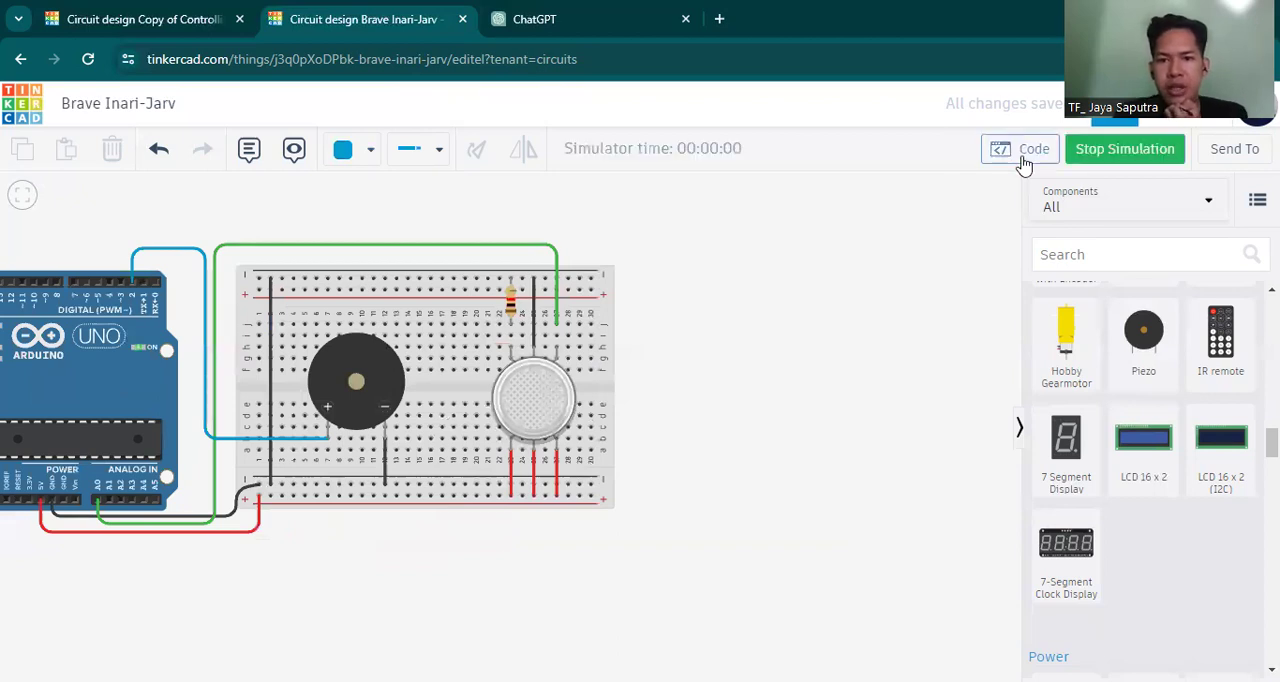
left_click(1024, 160)
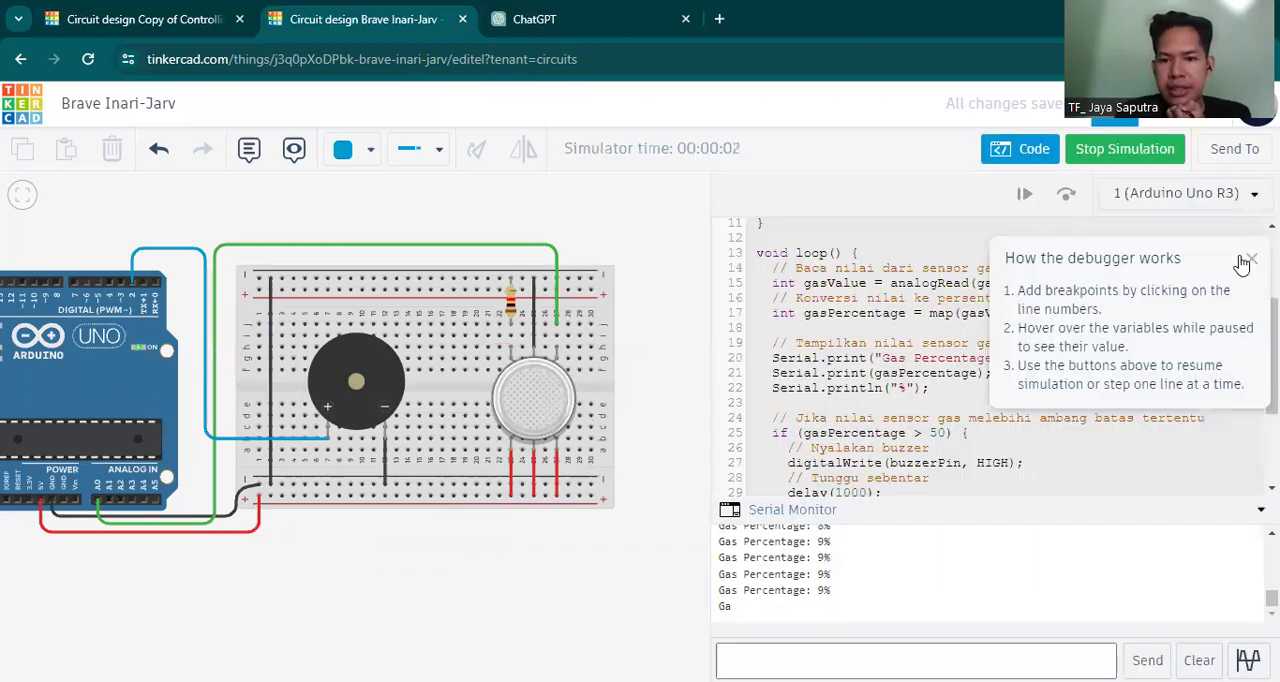
left_click(1241, 262)
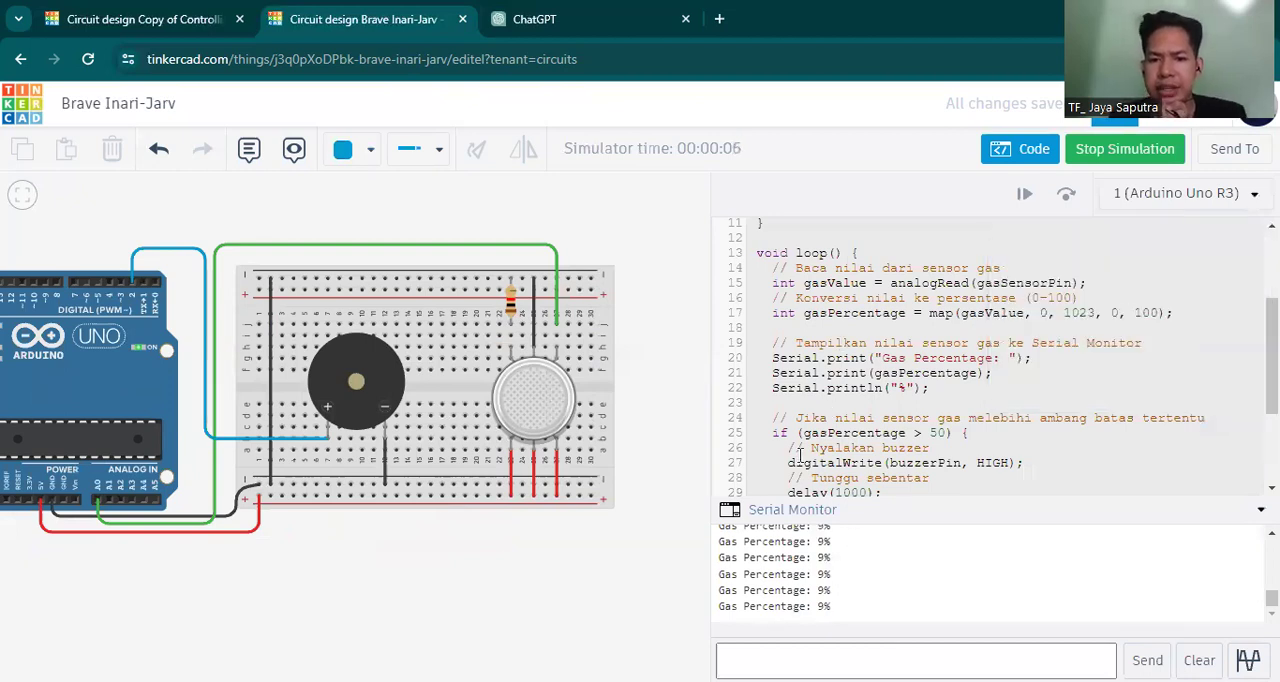
left_click(545, 420)
left_click_drag(668, 405, 628, 506)
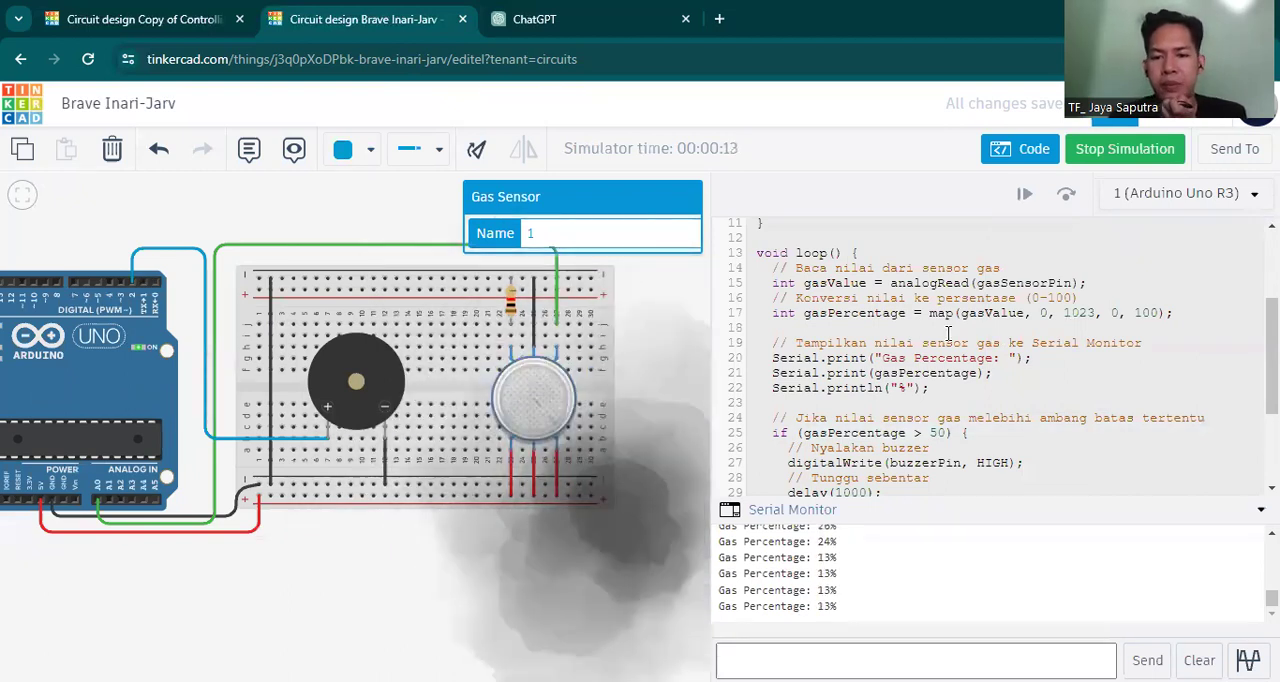
Check the buzzer condition and the pin definitions in the code, and stop the simulation.
scroll(948, 333, "down", 2)
scroll(948, 333, "down", 2)
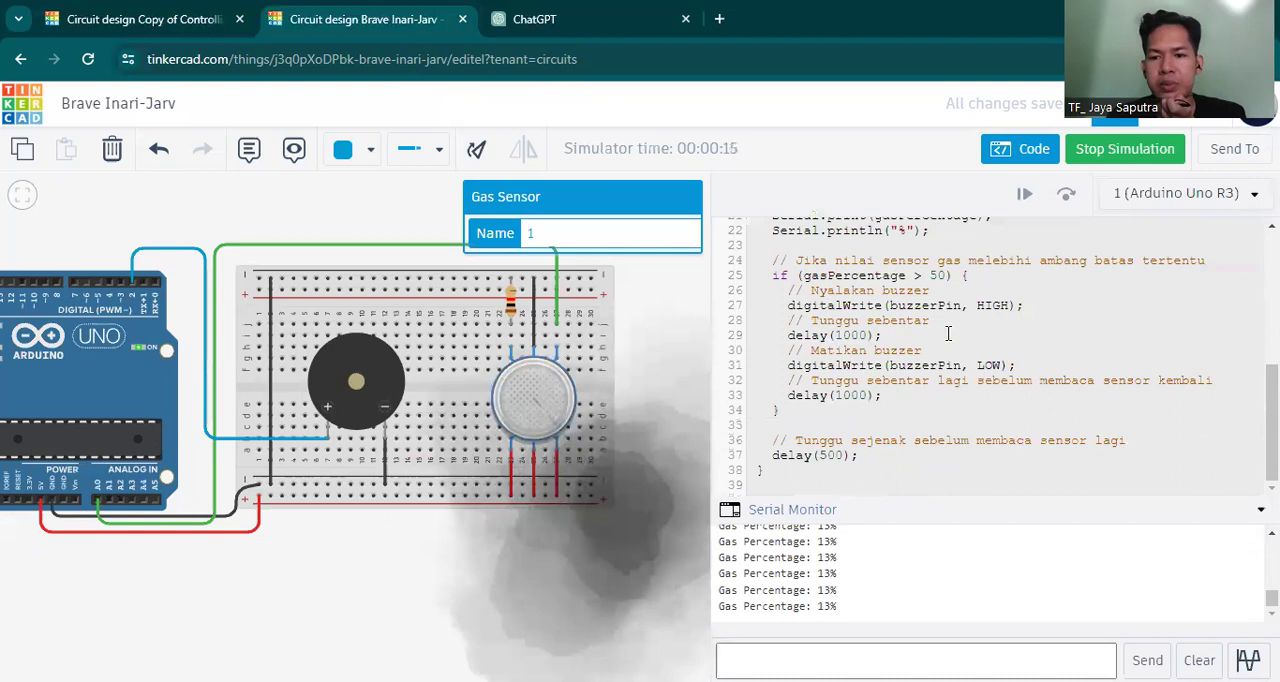
scroll(958, 325, "up", 8)
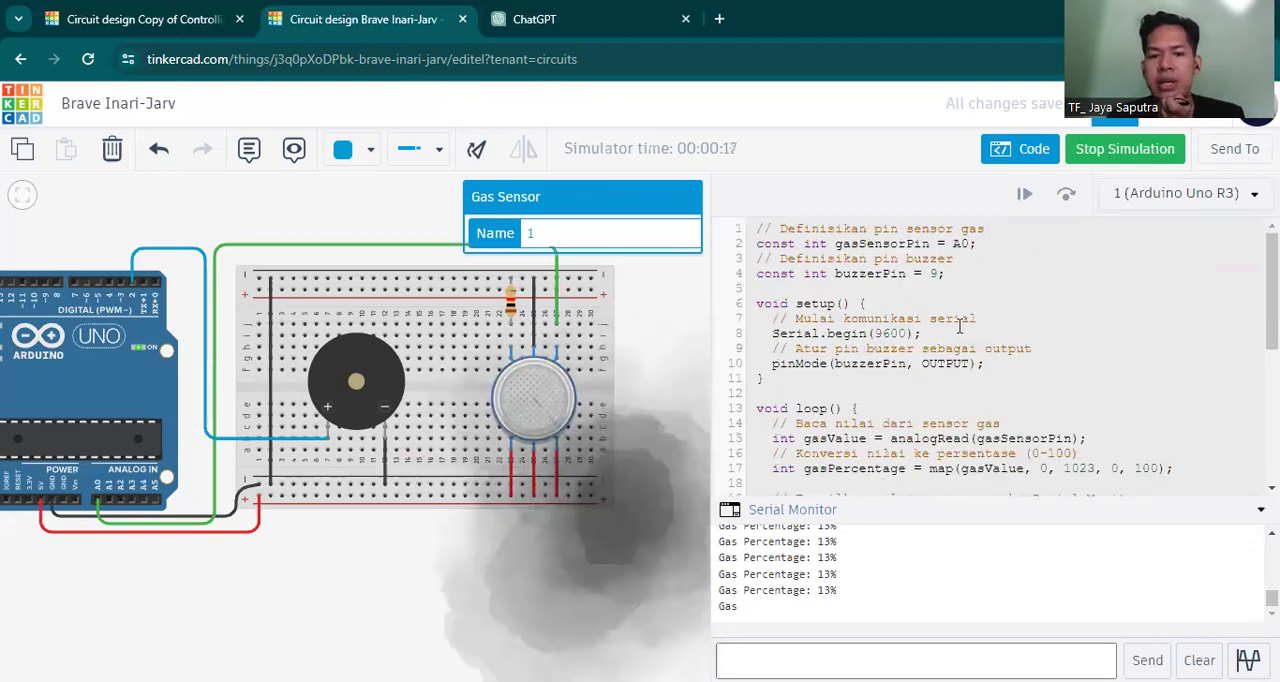
left_click(1118, 158)
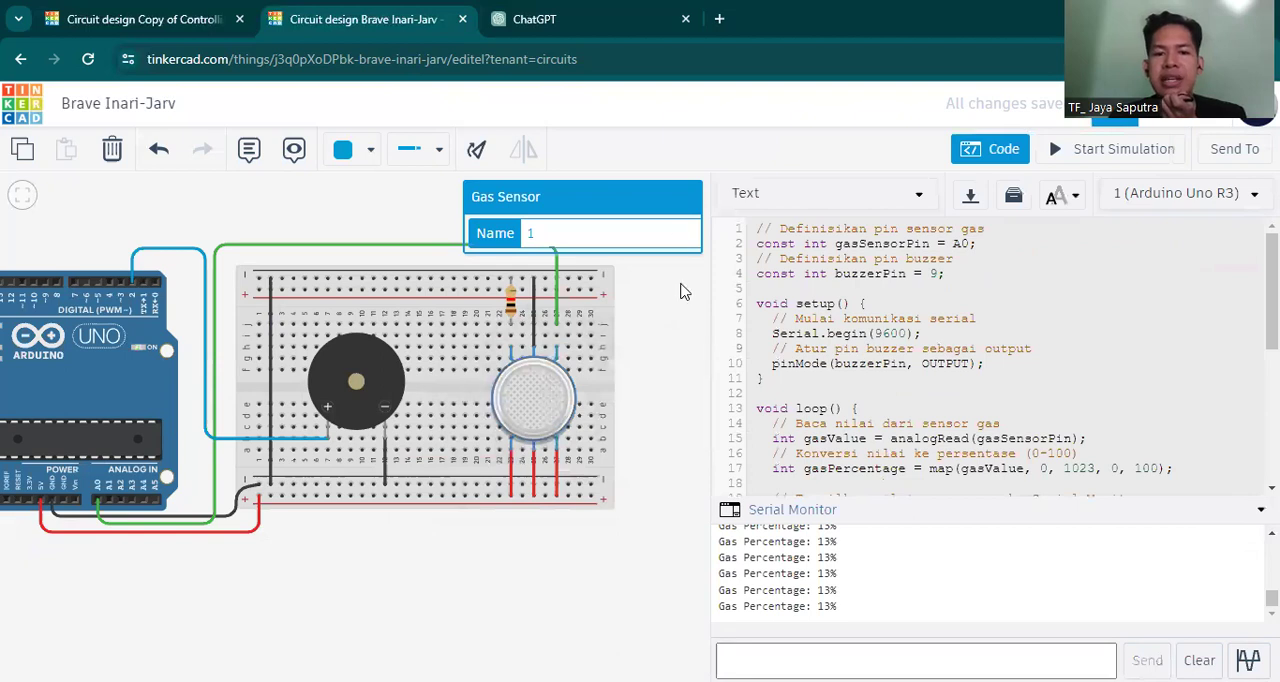
Set the buzzerPin constant in the code to 2.
left_click(990, 152)
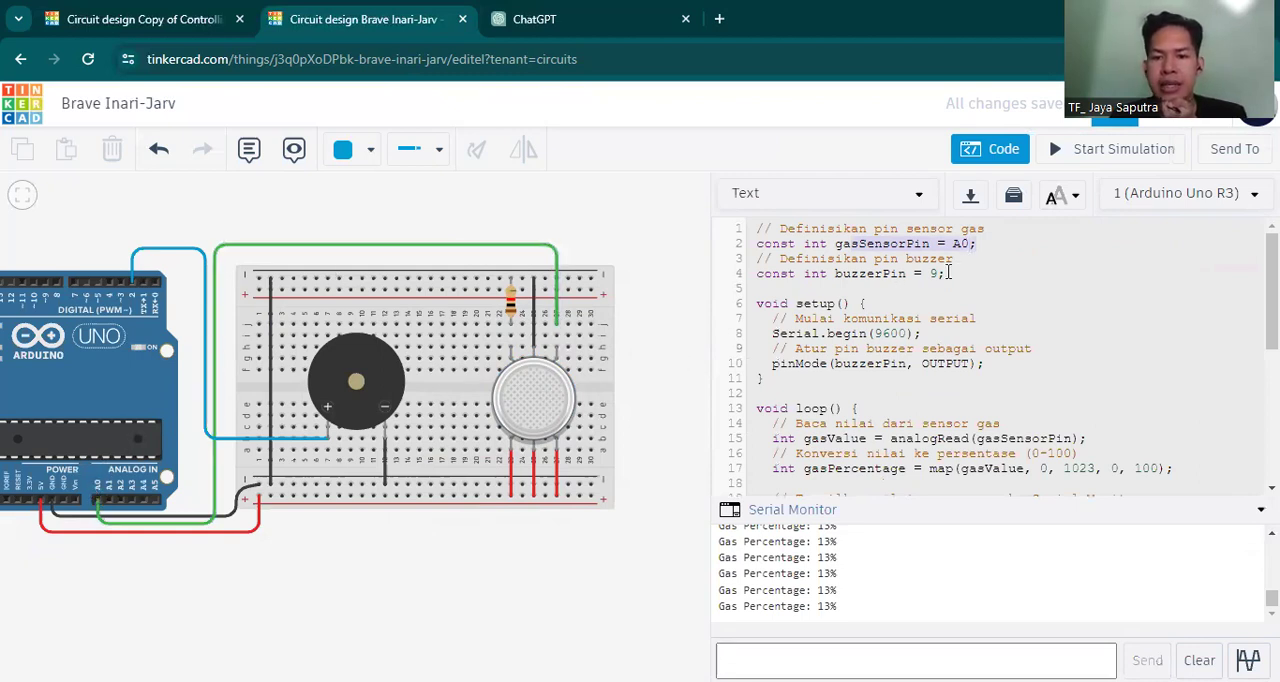
left_click(884, 274)
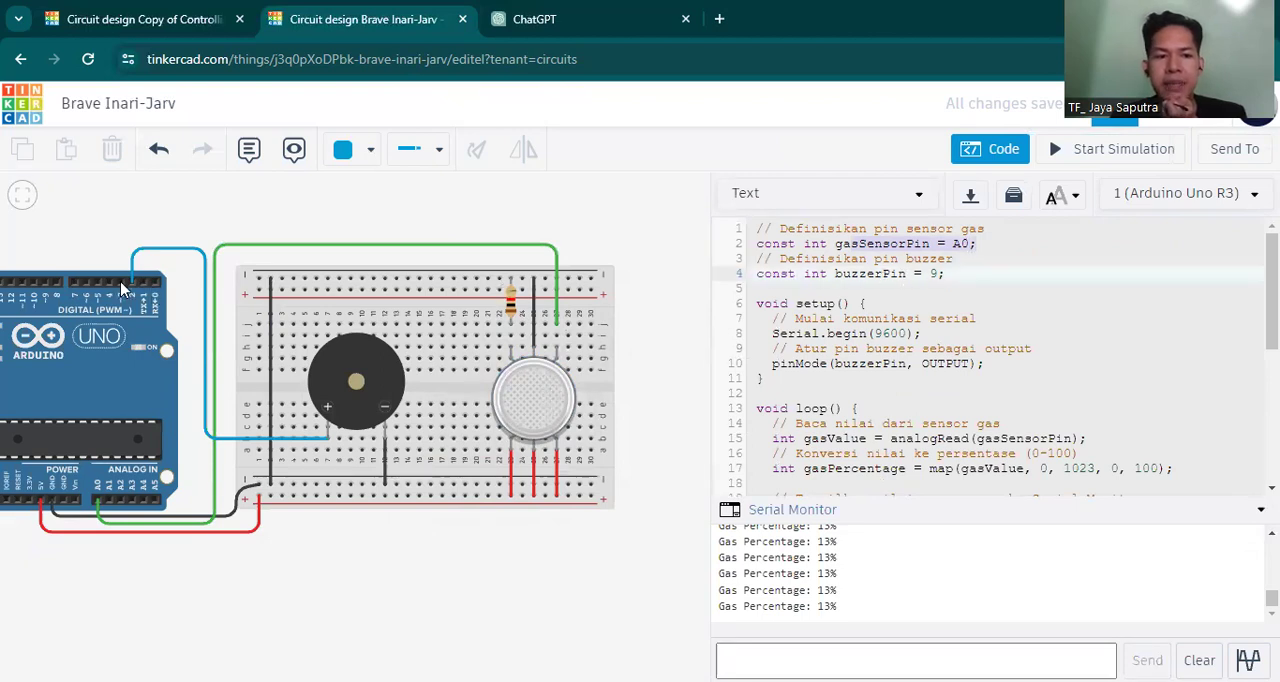
left_click(940, 282)
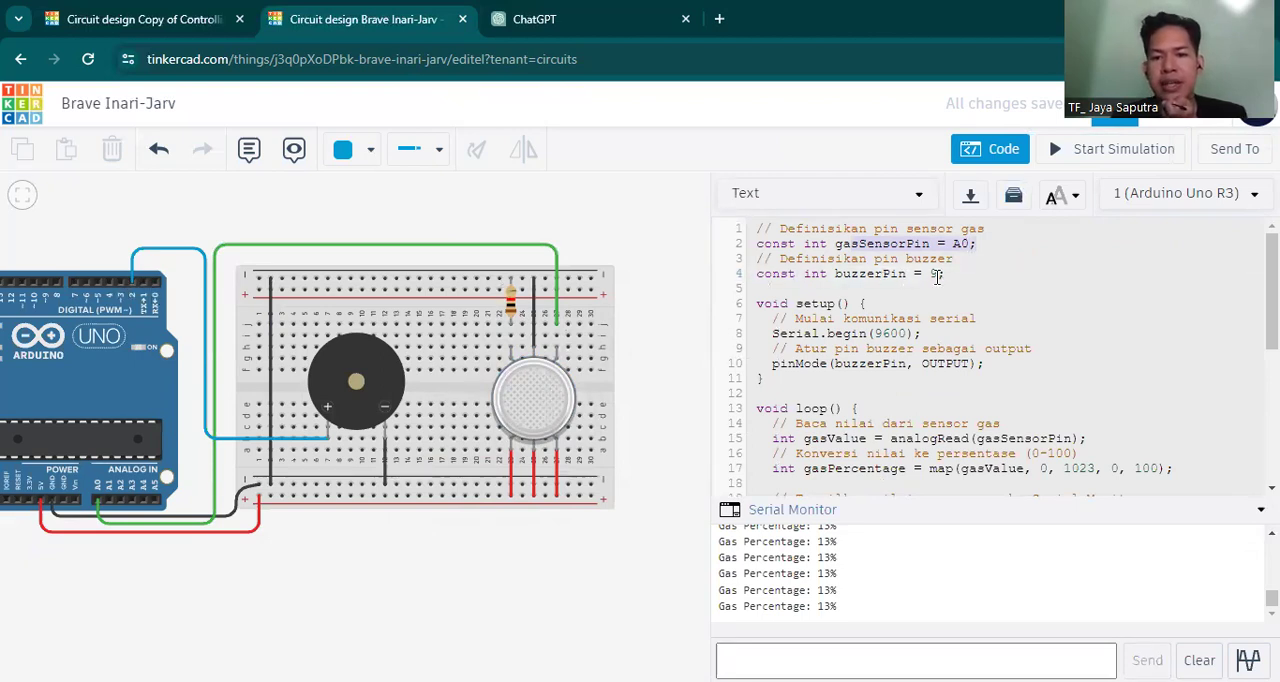
left_click(936, 275)
key("BackSpace")
type("2")
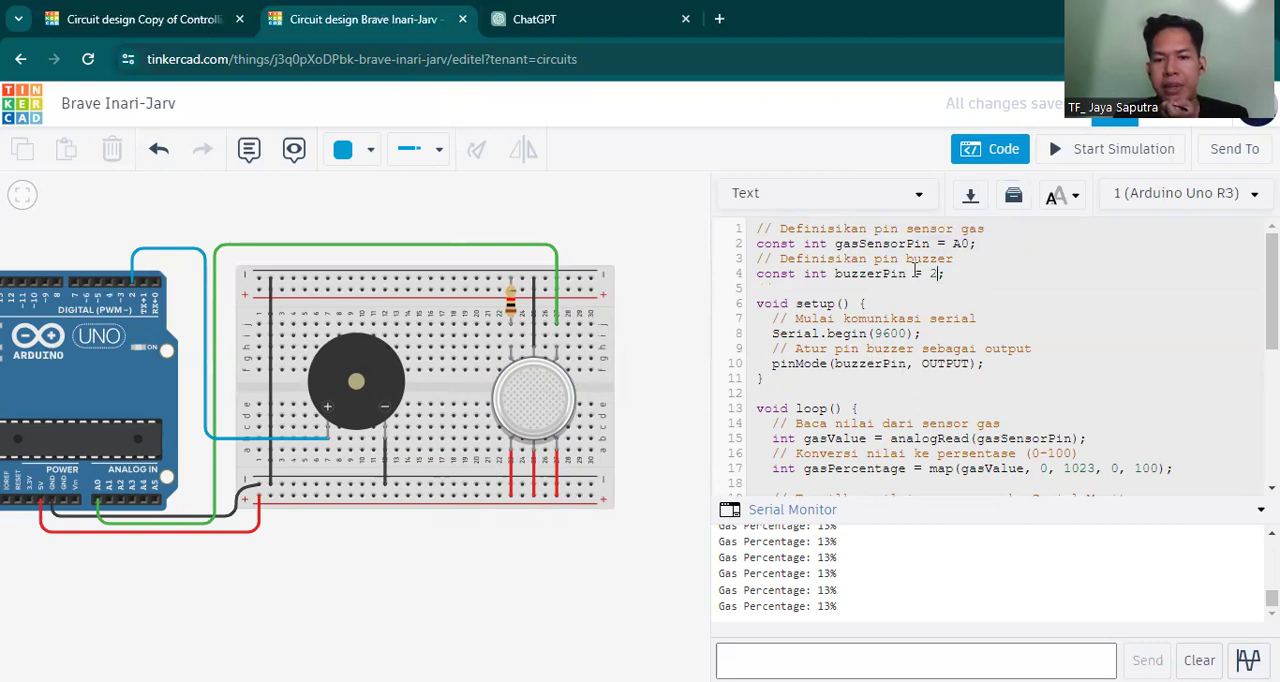
Review the buzzer pin definition, the setup function and the start of the loop function in the code.
left_click_drag(968, 272, 866, 277)
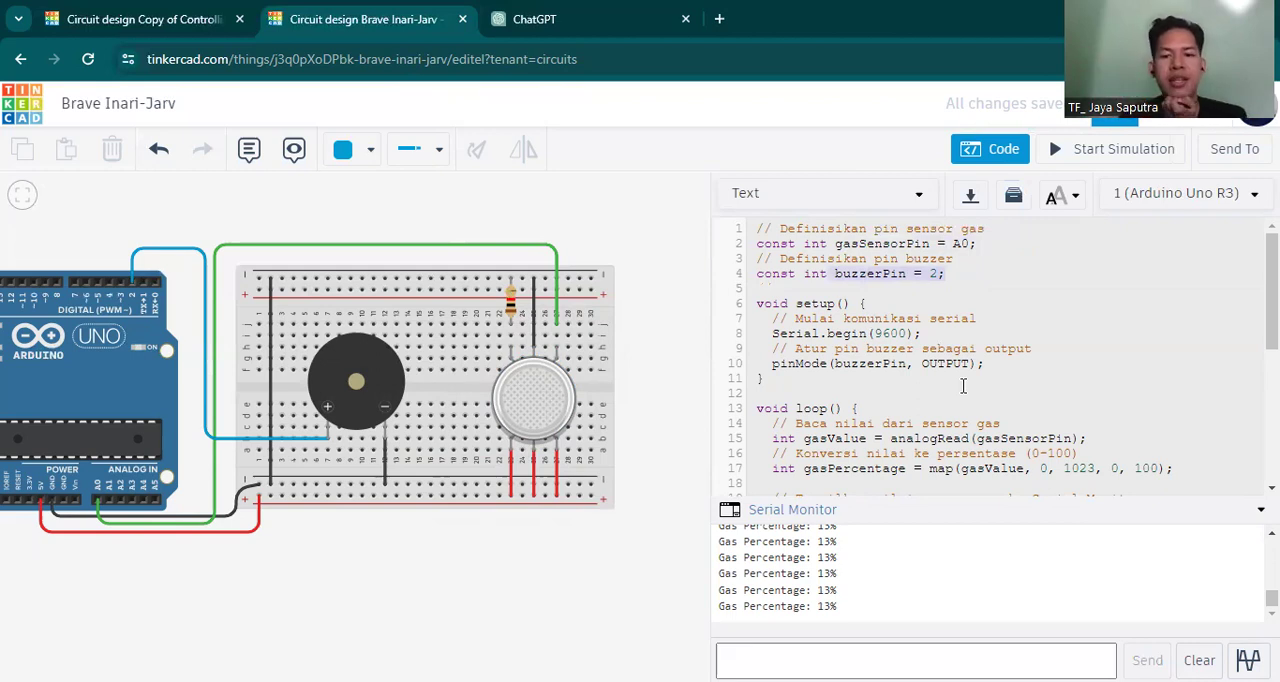
scroll(958, 362, "down", 1)
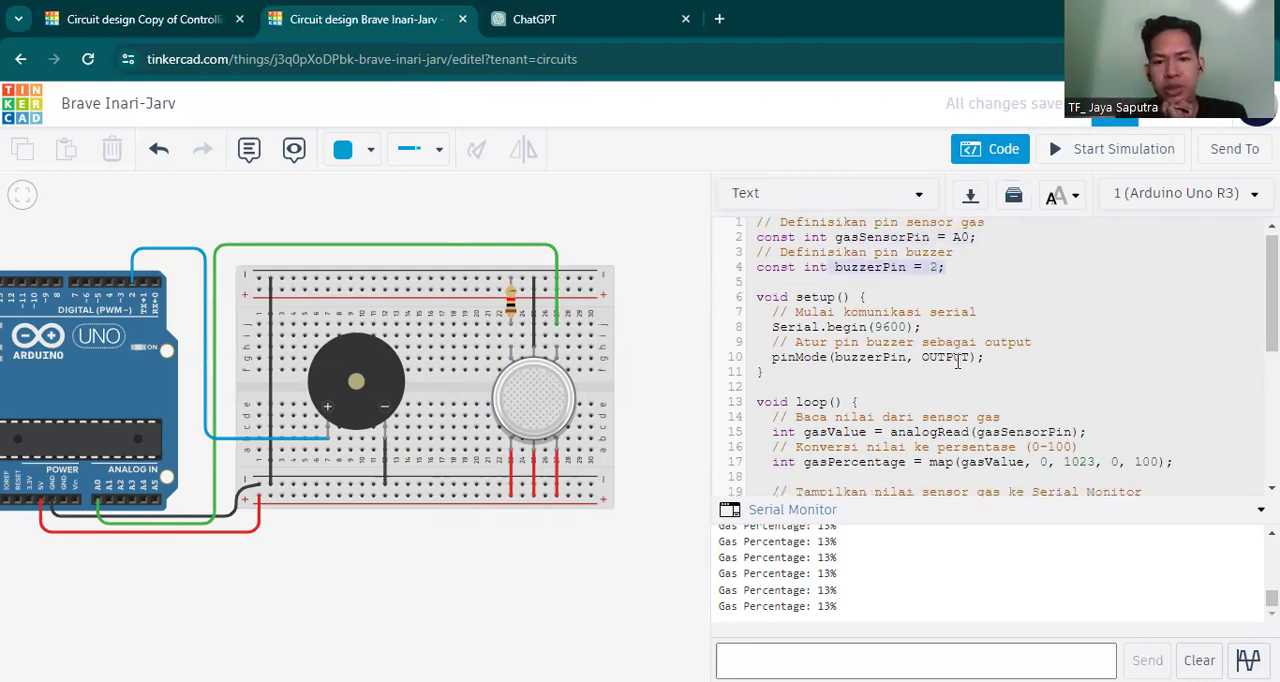
scroll(958, 362, "down", 4)
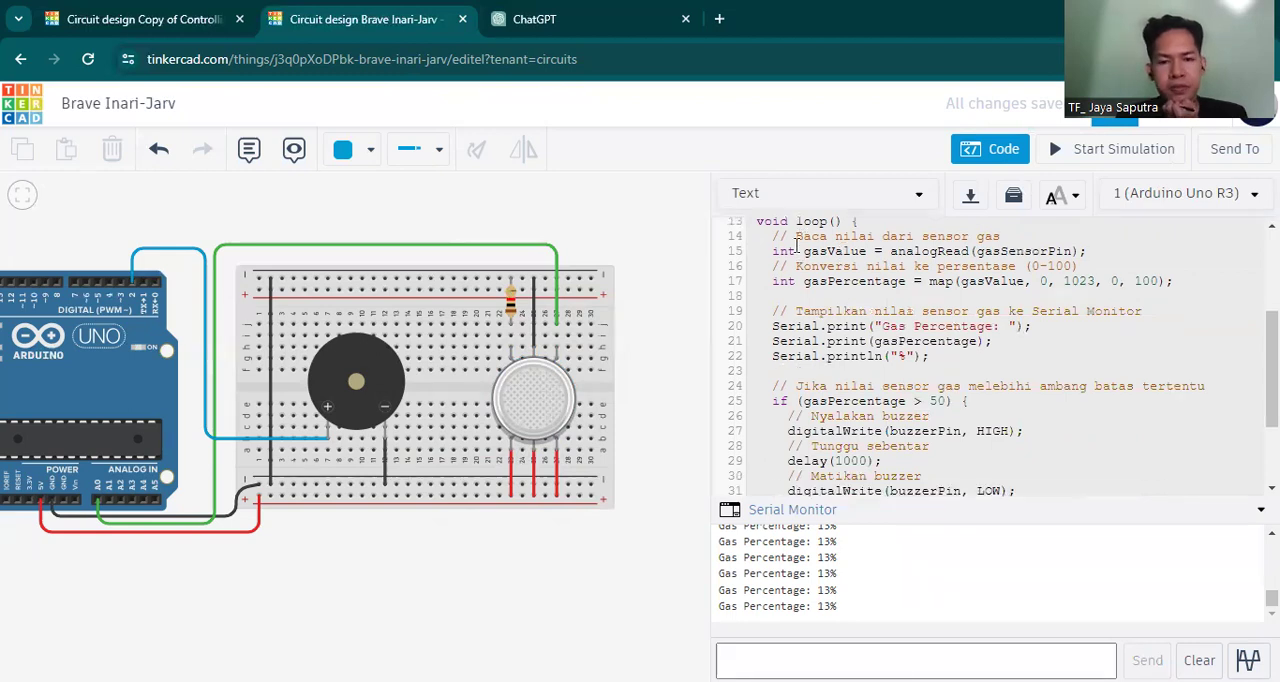
scroll(797, 244, "up", 4)
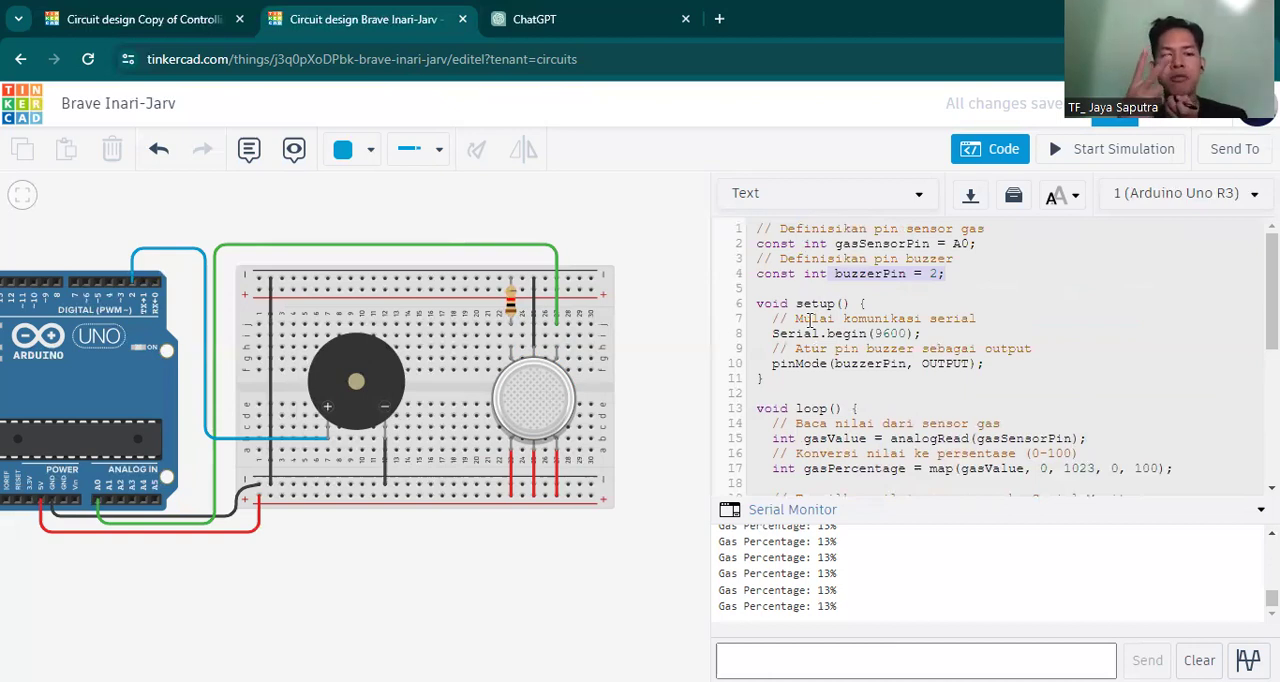
left_click_drag(876, 303, 762, 300)
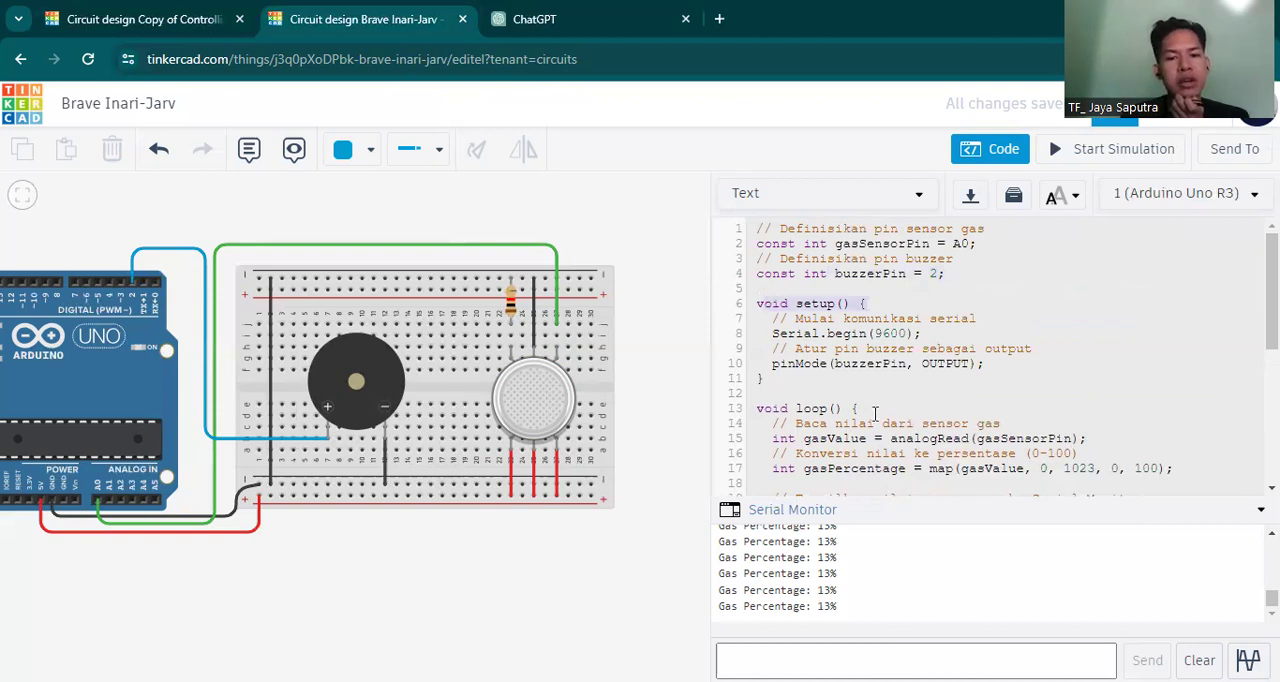
left_click(740, 413)
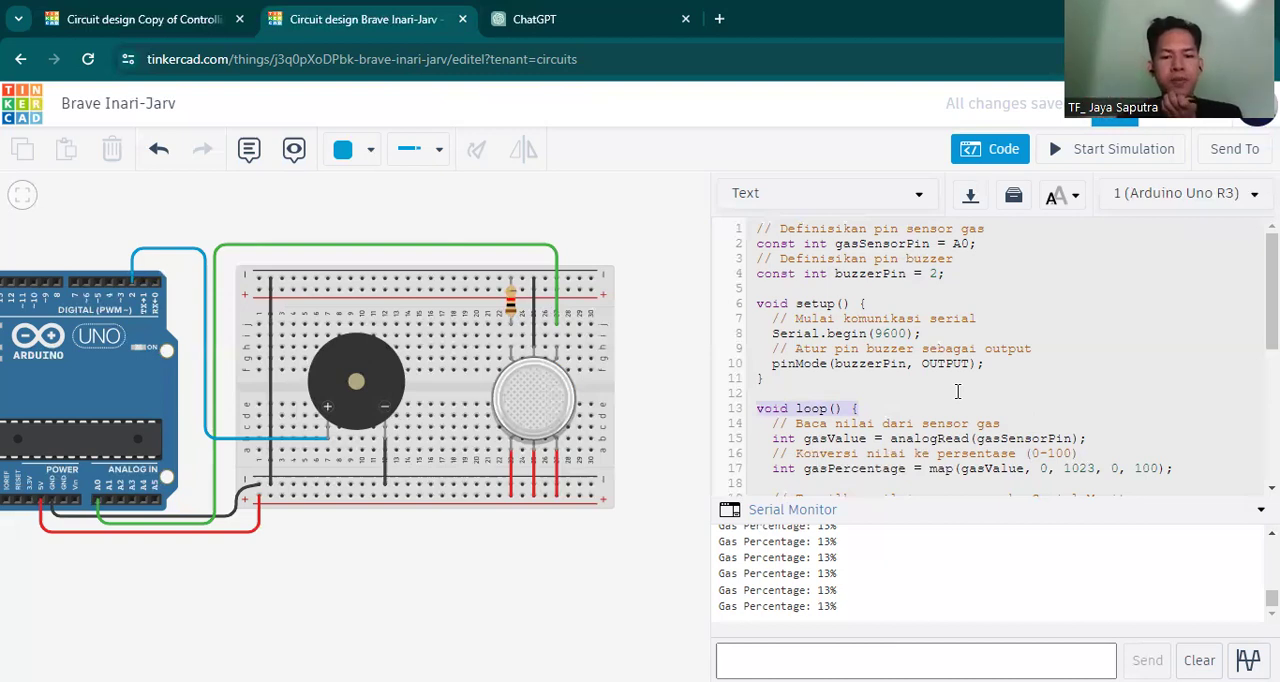
scroll(961, 401, "down", 3)
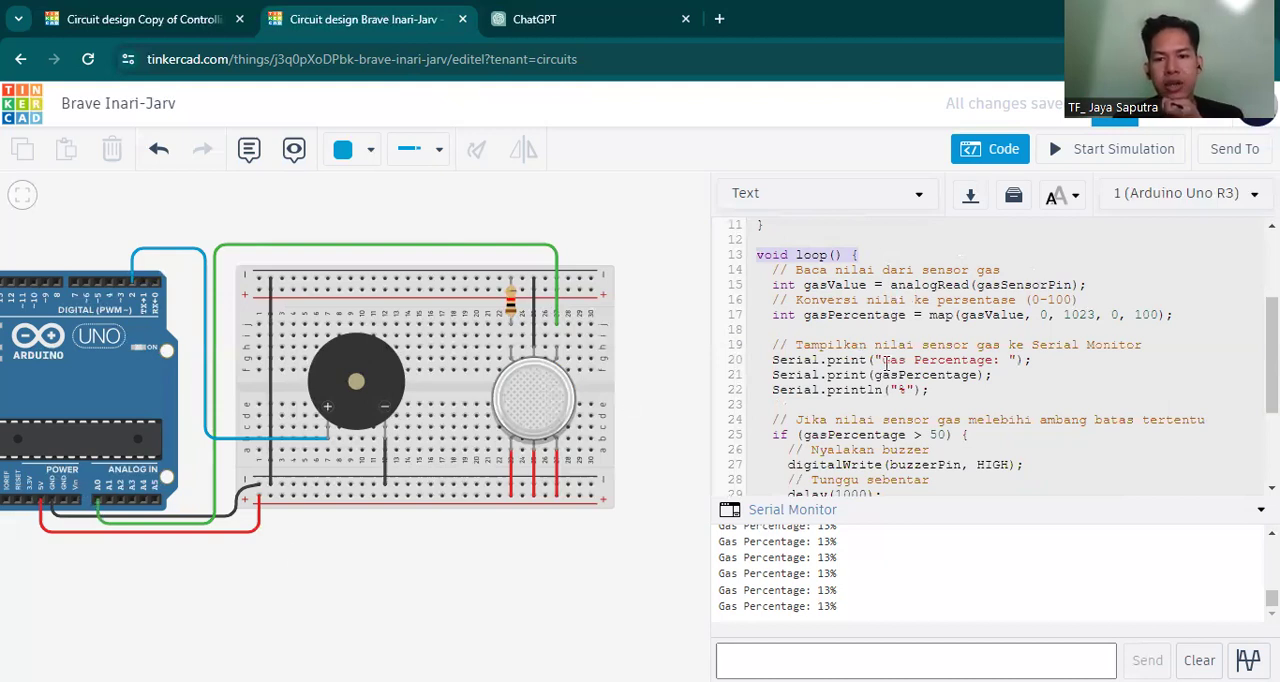
scroll(1010, 287, "up", 3)
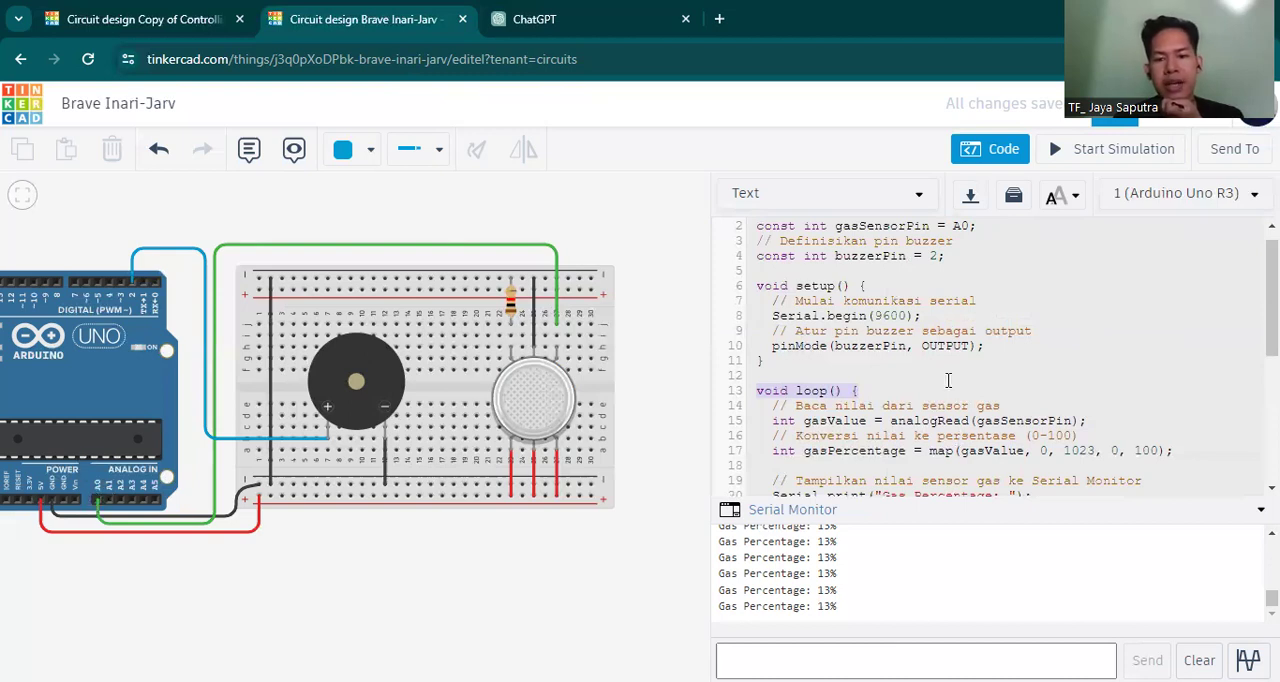
scroll(938, 443, "down", 1)
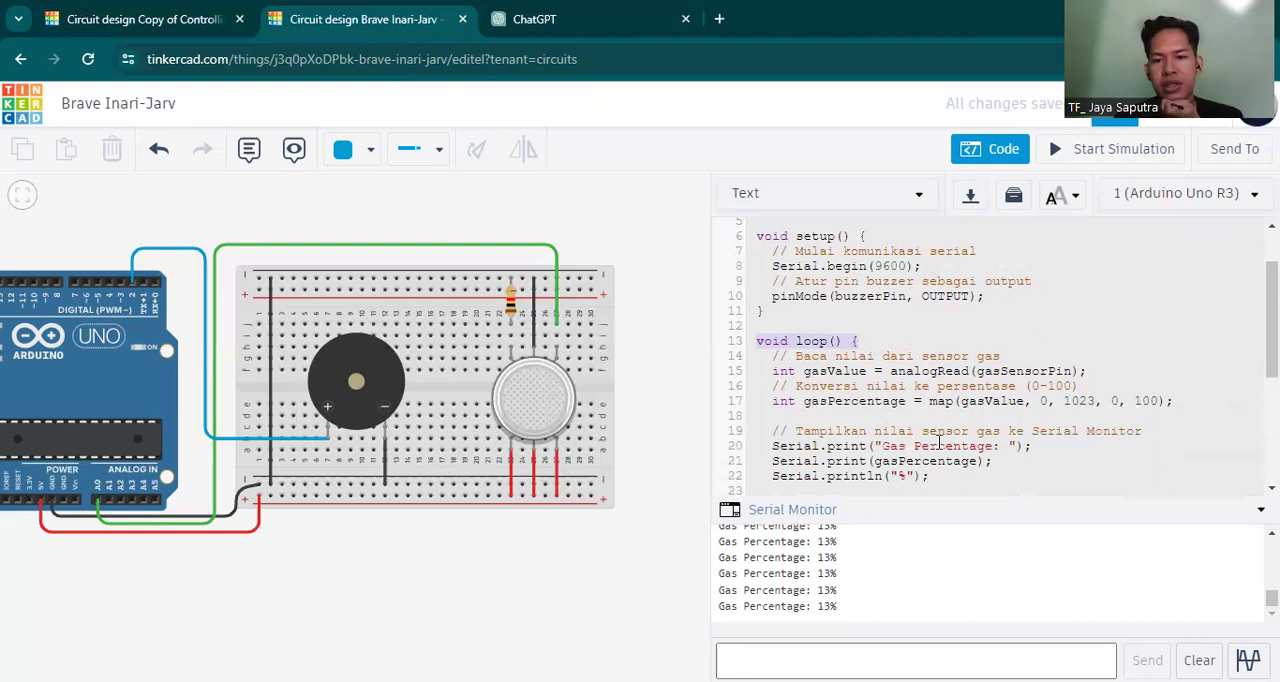
scroll(938, 443, "down", 1)
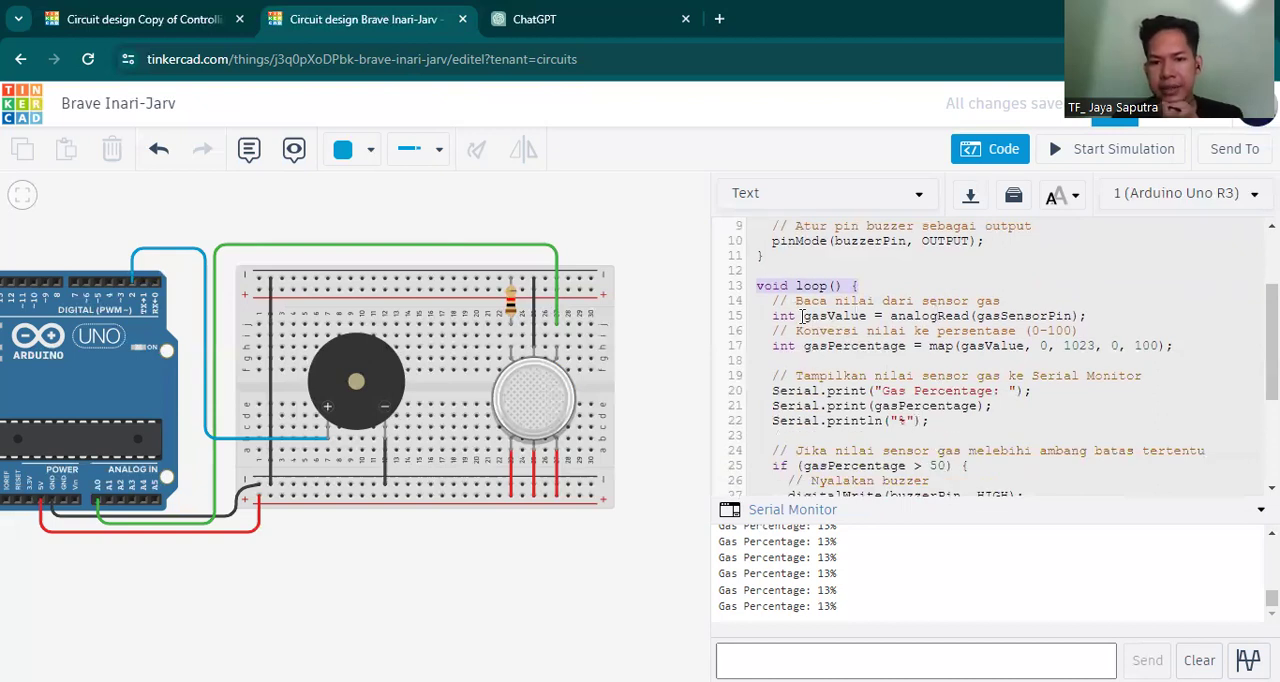
Examine the gasValue reading, its mapping from 0–1023 to 0–100, and the print lines against the serial output.
double_click(864, 316)
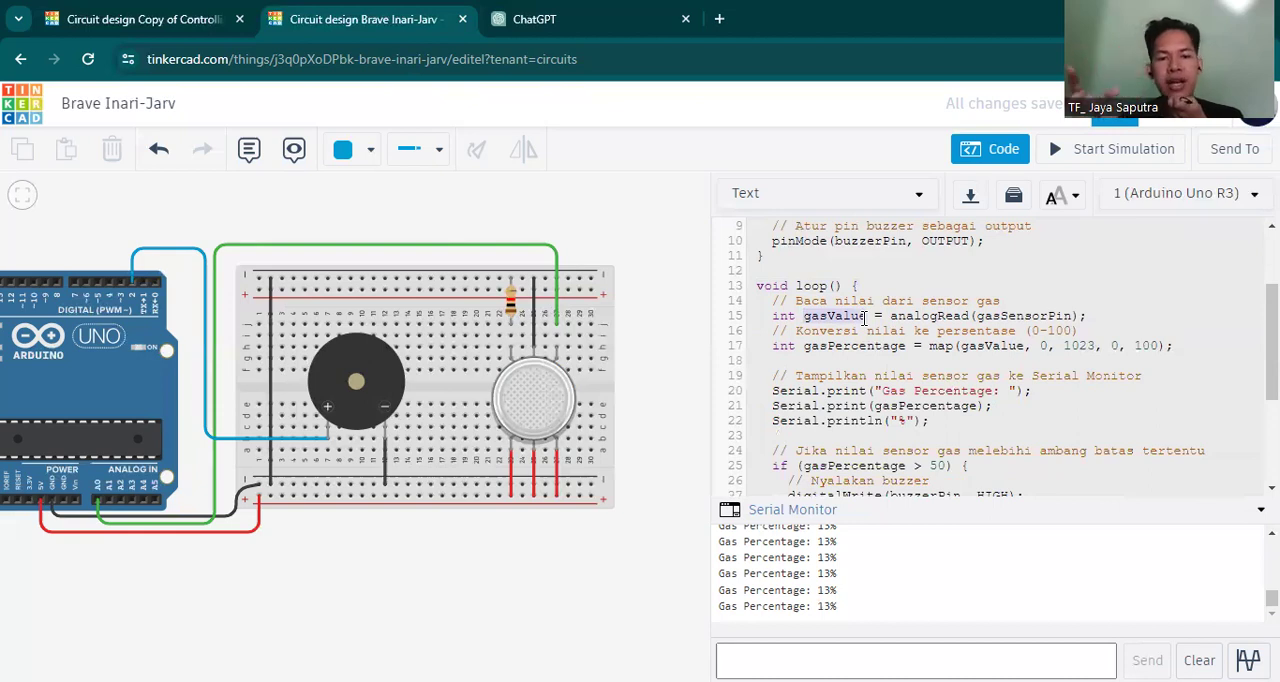
left_click(1041, 346)
left_click_drag(1041, 346, 1098, 345)
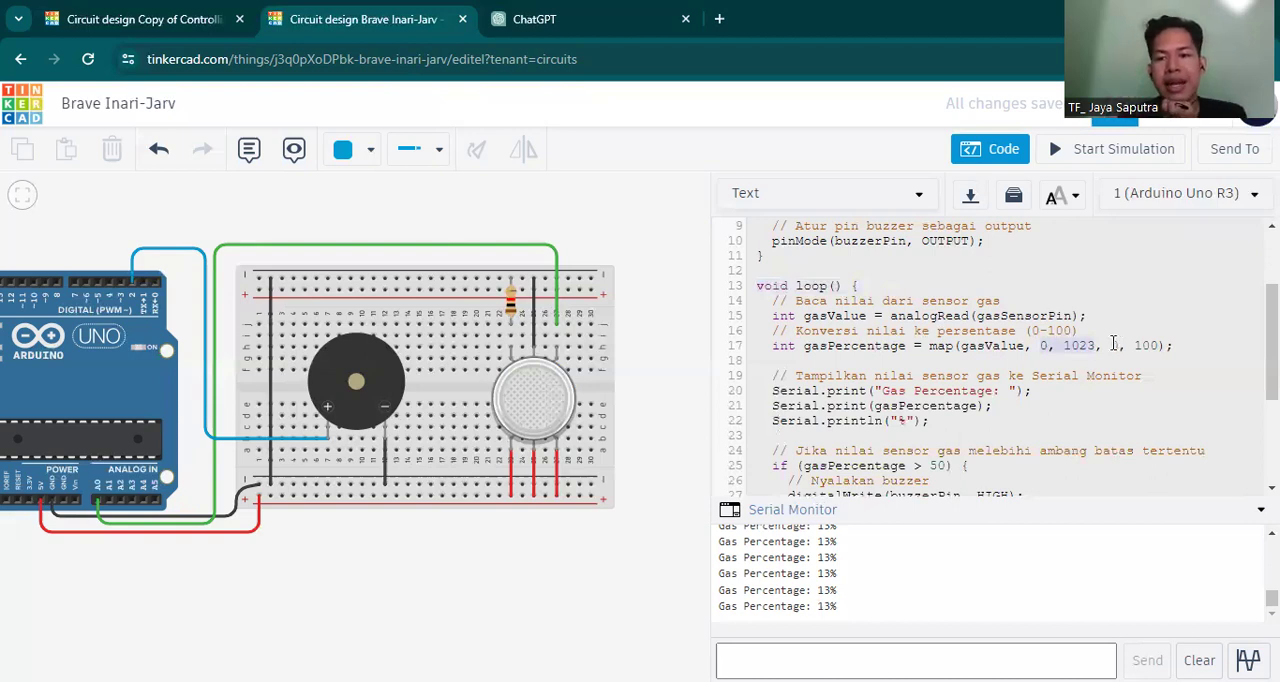
left_click(1112, 345)
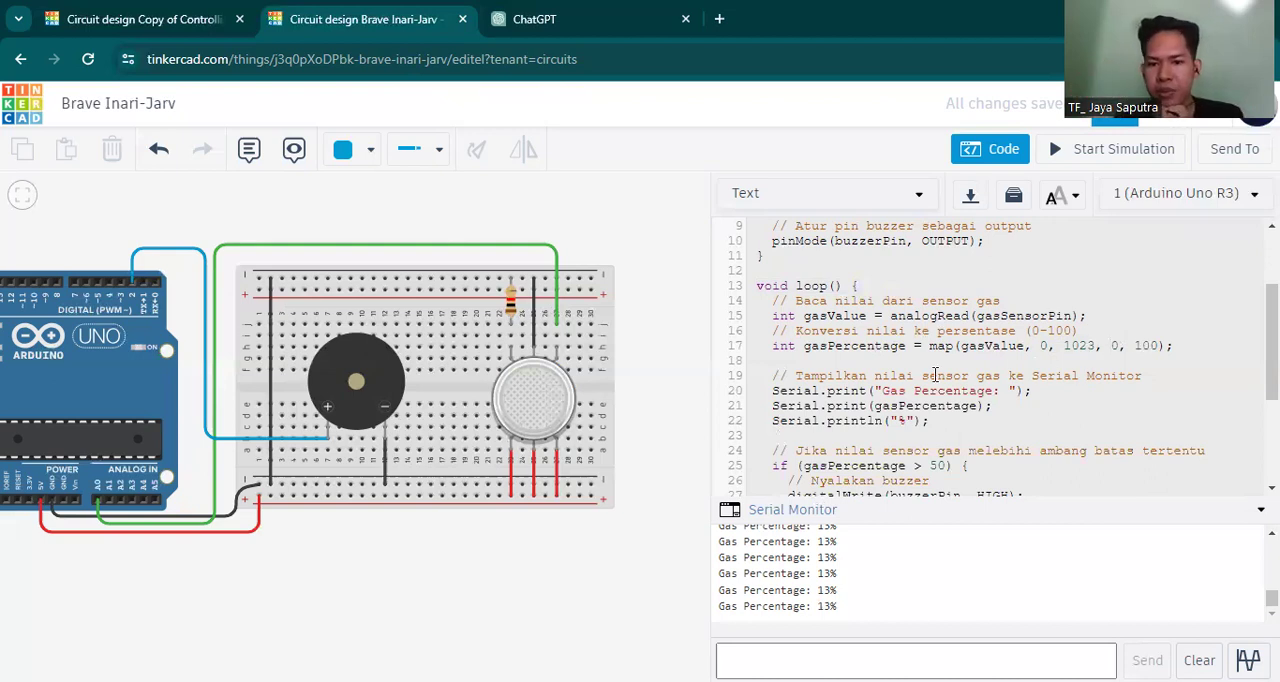
scroll(935, 374, "down", 2)
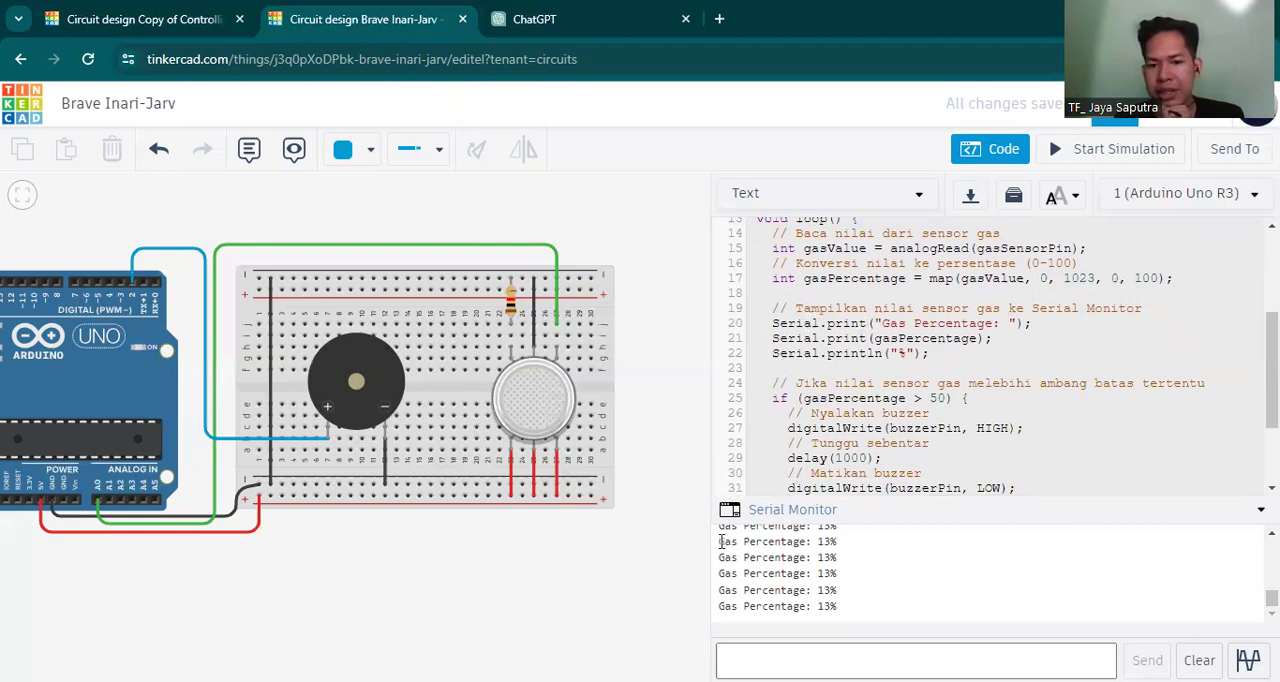
left_click_drag(748, 541, 835, 612)
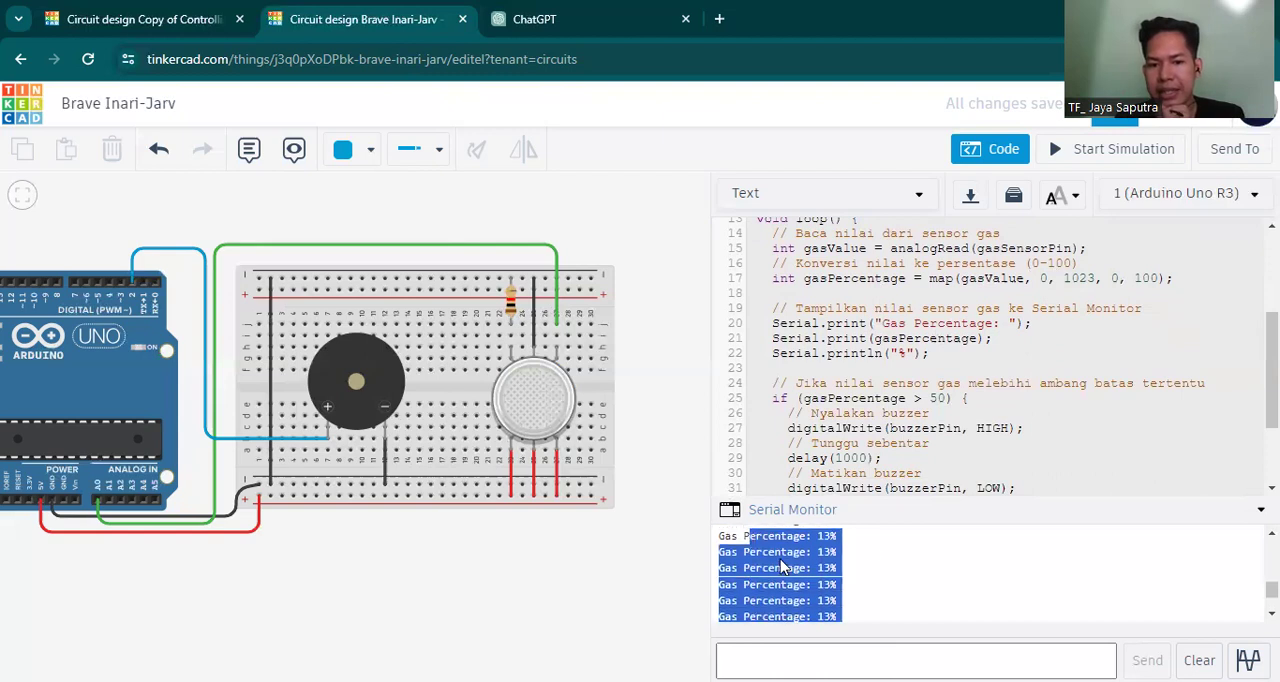
left_click(879, 553)
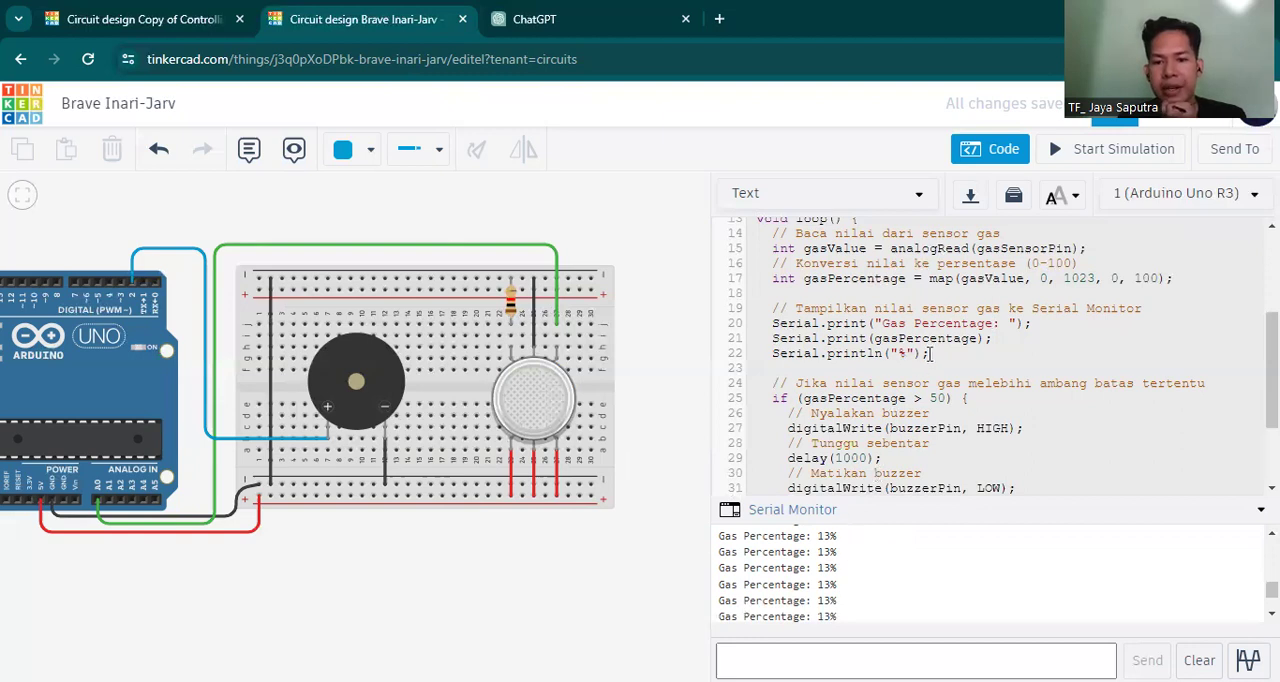
Set the gasPercentage threshold in the buzzer condition to 30 and review the whole if block.
scroll(930, 354, "down", 2)
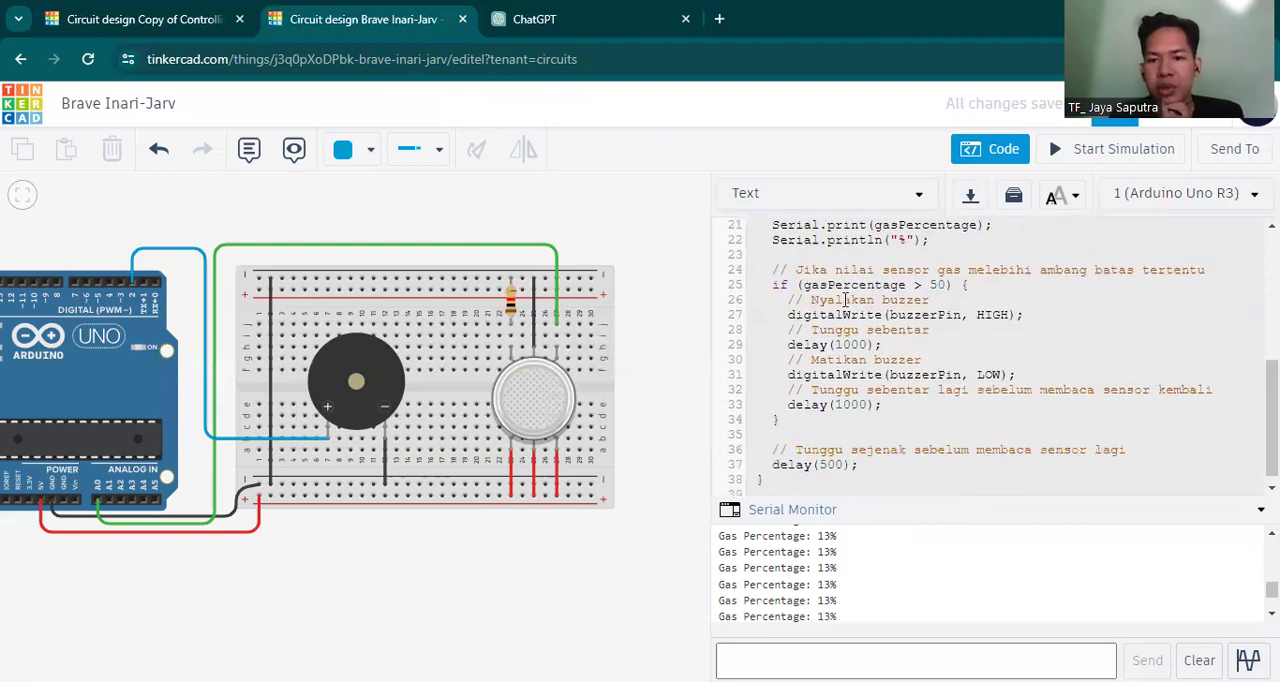
left_click(942, 288)
key("BackSpace")
key("BackSpace")
type("30")
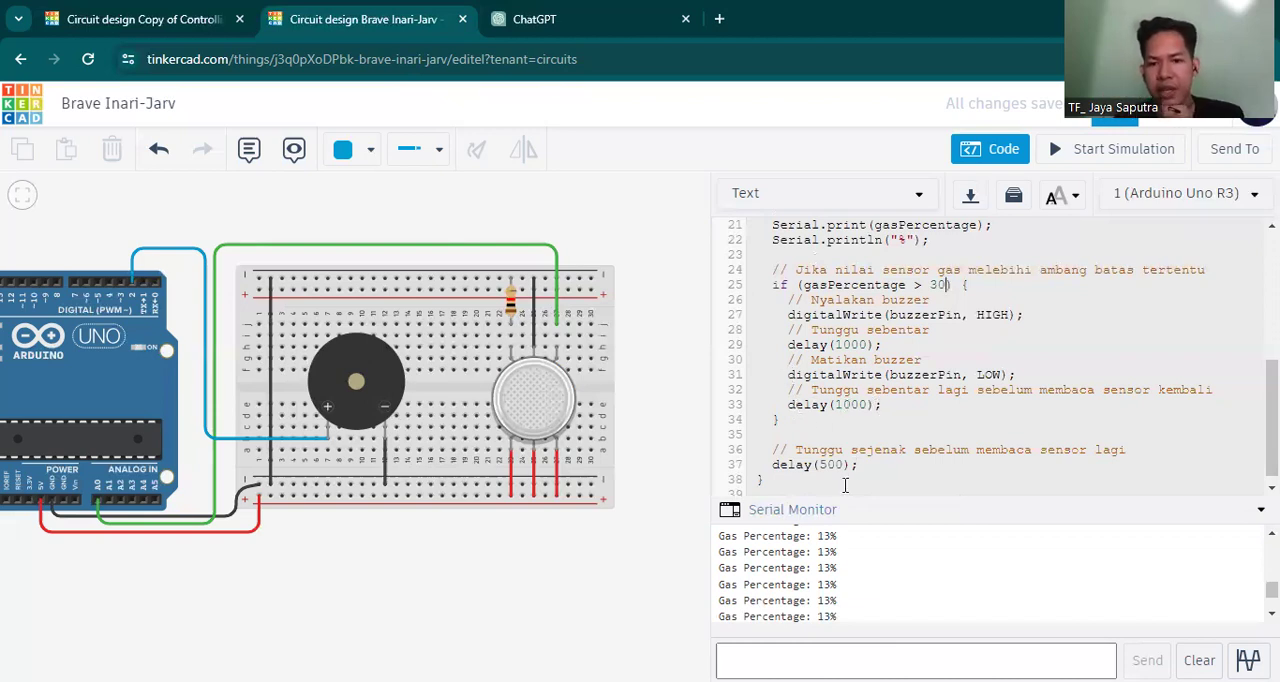
scroll(792, 427, "down", 1)
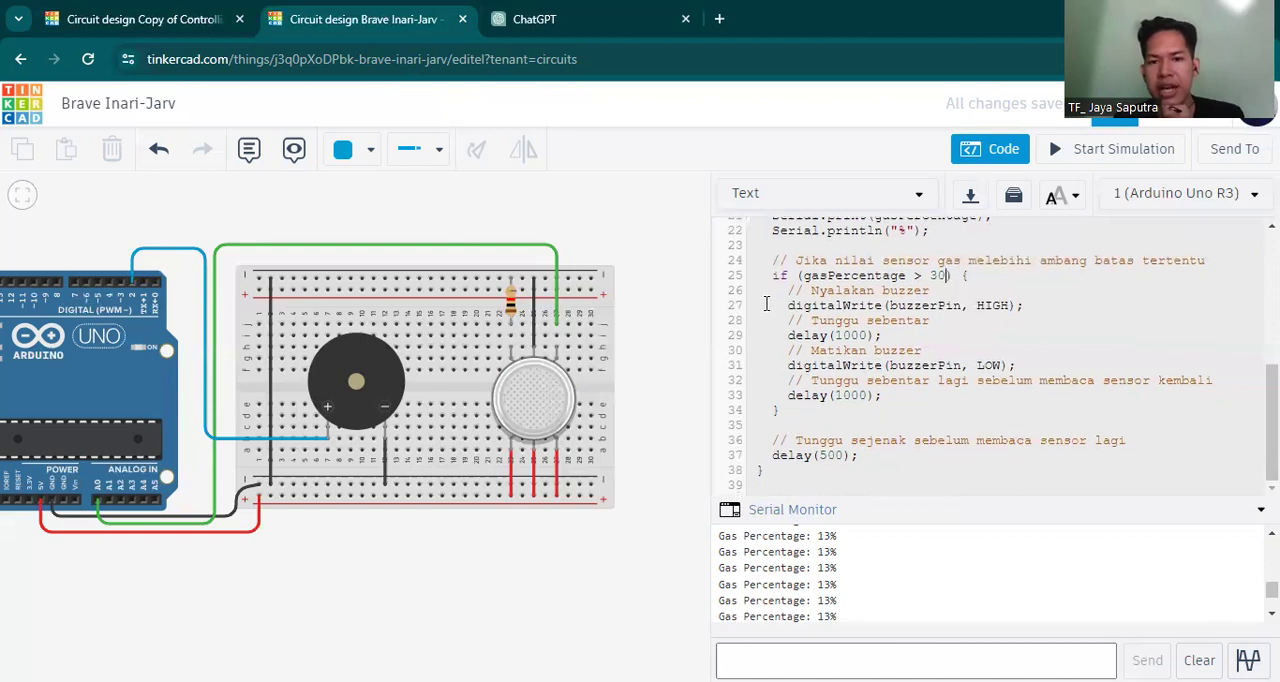
left_click_drag(772, 275, 788, 418)
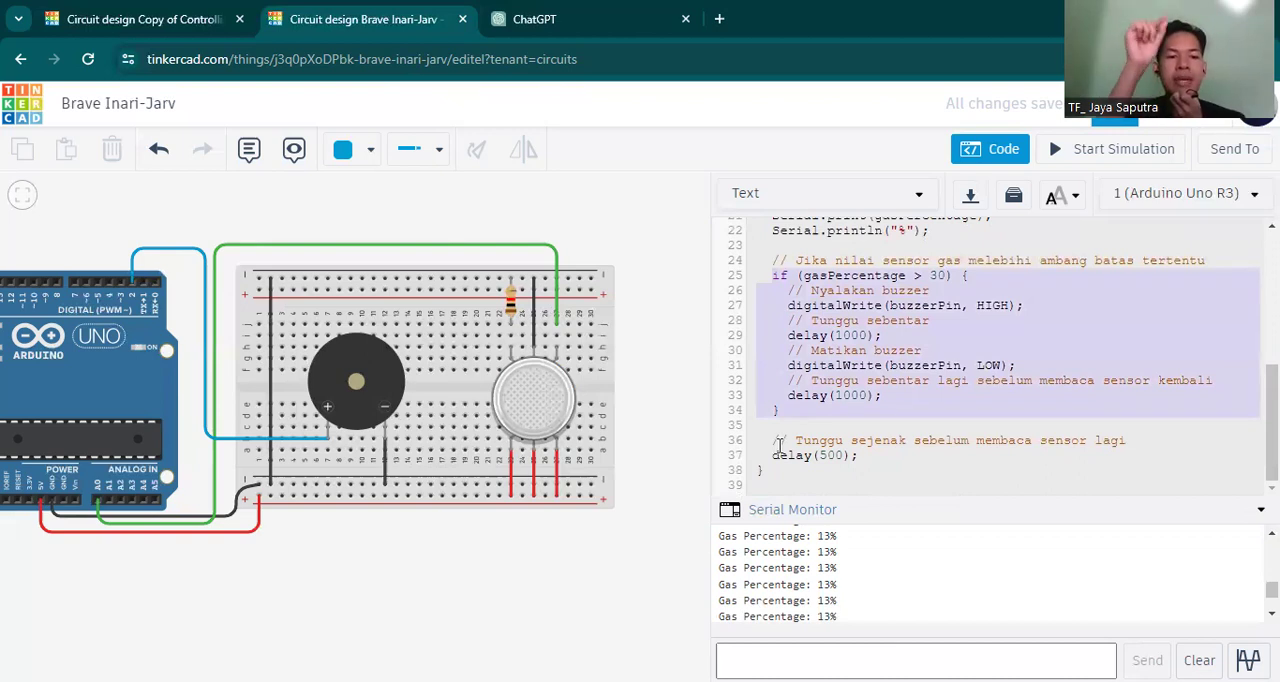
scroll(940, 387, "up", 3)
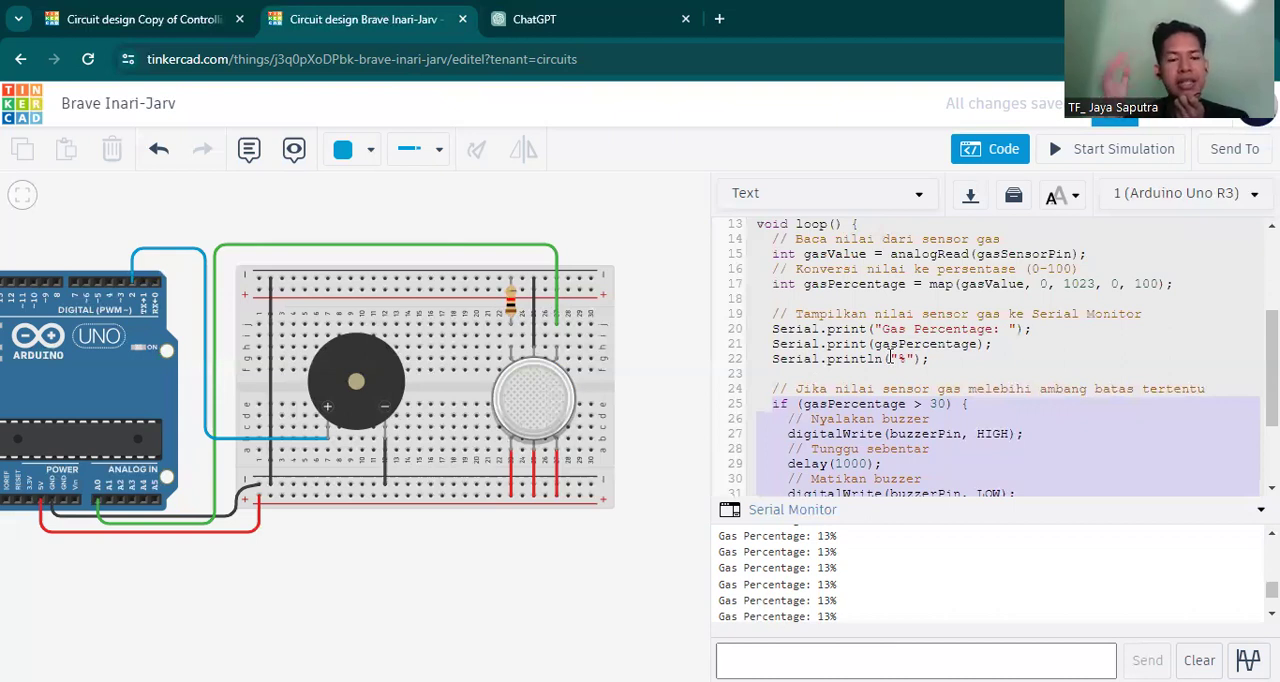
Run the simulation with the gas cloud moved over the gas sensor to test the buzzer, and stop it.
left_click(1077, 148)
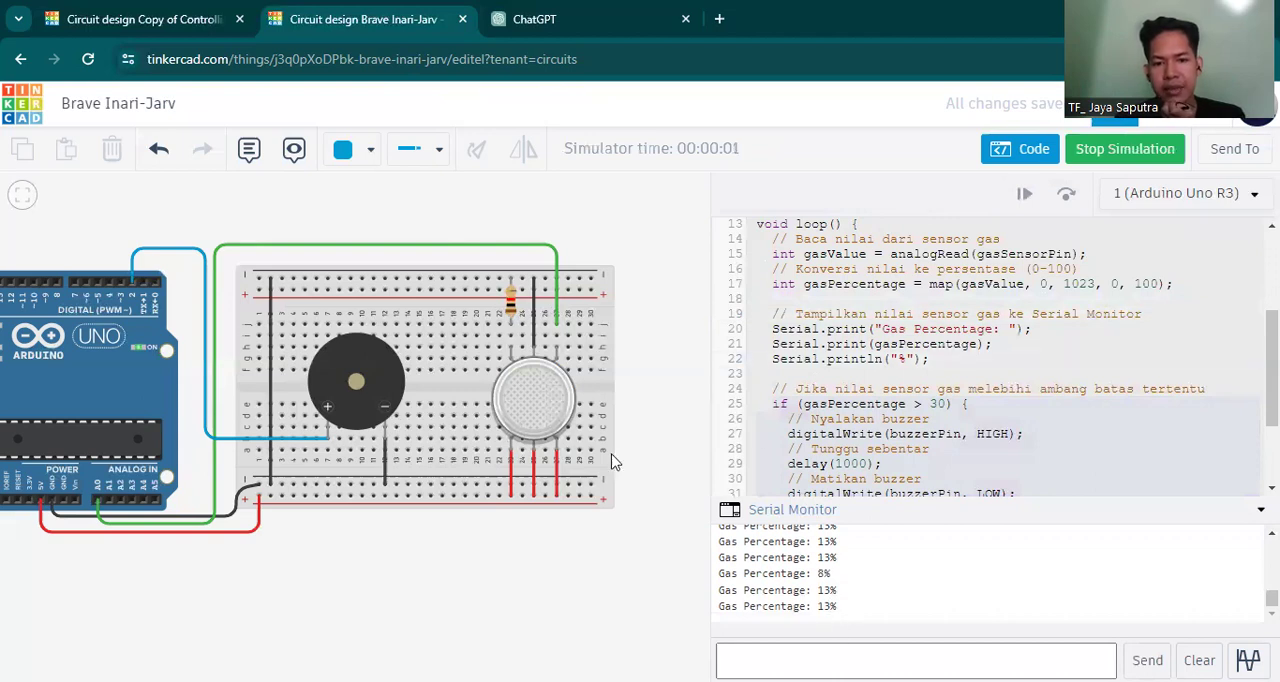
left_click(542, 405)
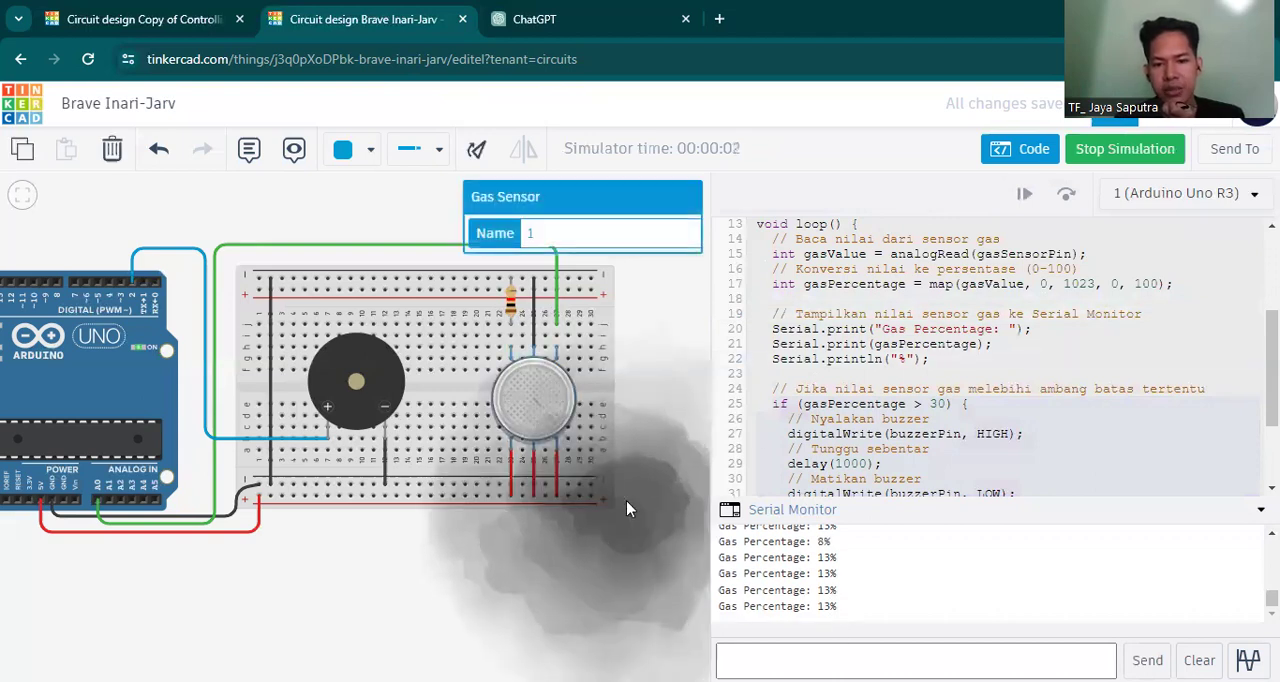
left_click_drag(585, 455, 555, 430)
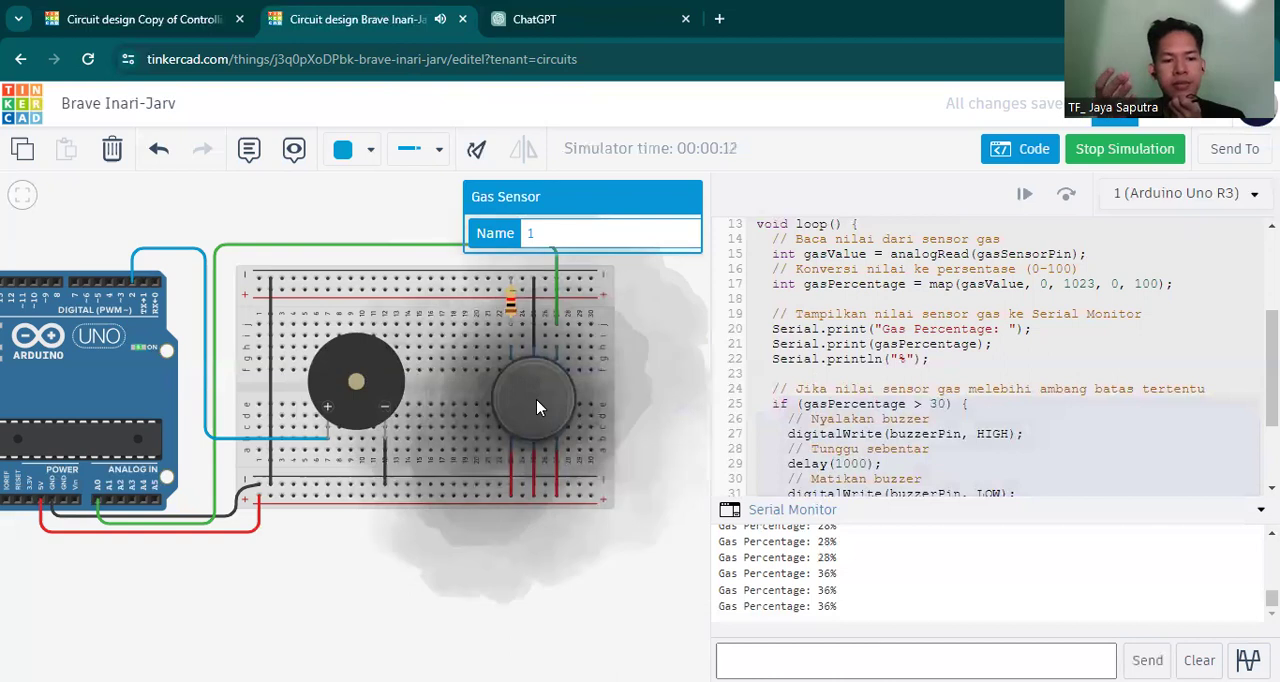
left_click(1117, 157)
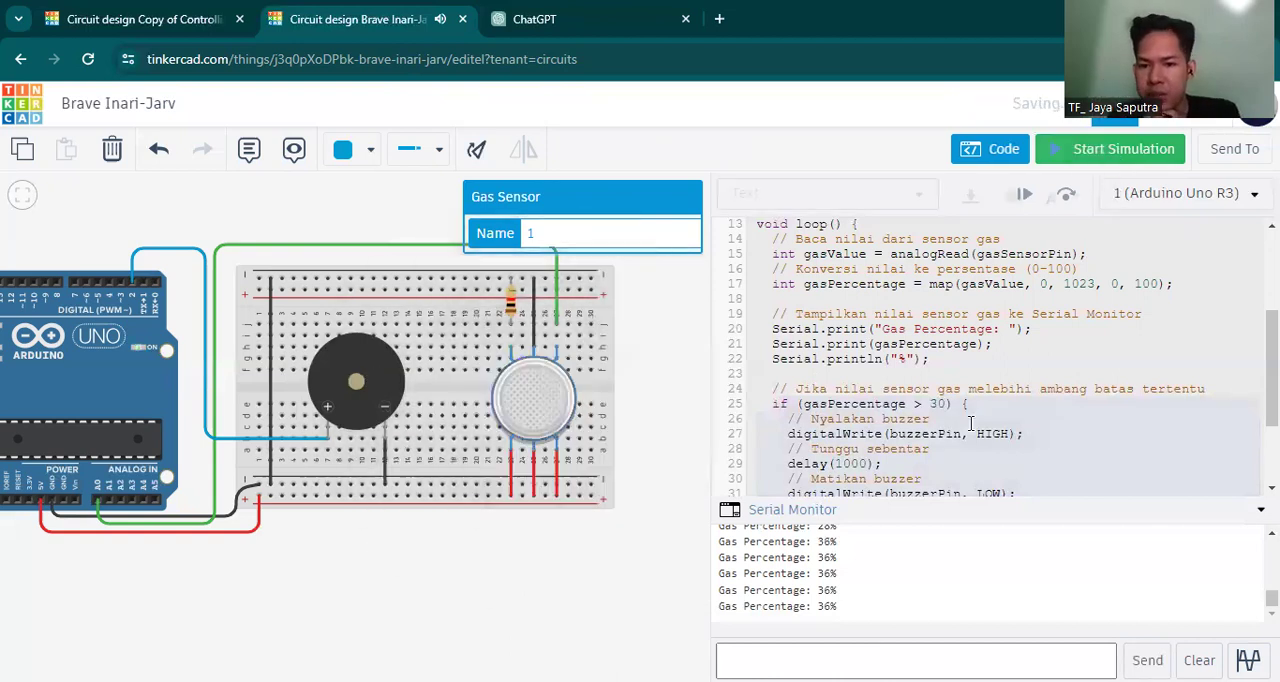
Delete both delay(1000) lines, the buzzer-off line and their comments from the gasPercentage if block, keeping digitalWrite(buzzerPin, HIGH).
scroll(965, 423, "down", 3)
left_click_drag(909, 397, 830, 358)
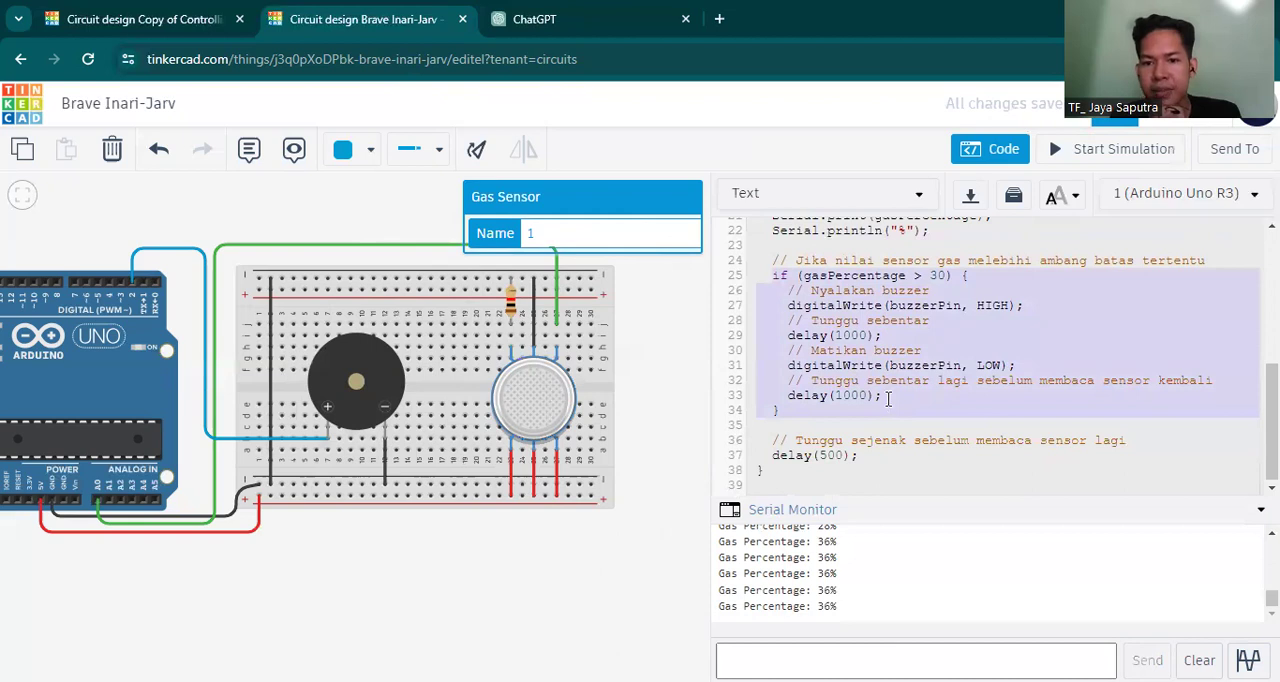
mouse_move(888, 399)
left_mouse_down()
mouse_move(814, 353)
mouse_move(878, 381)
left_mouse_up()
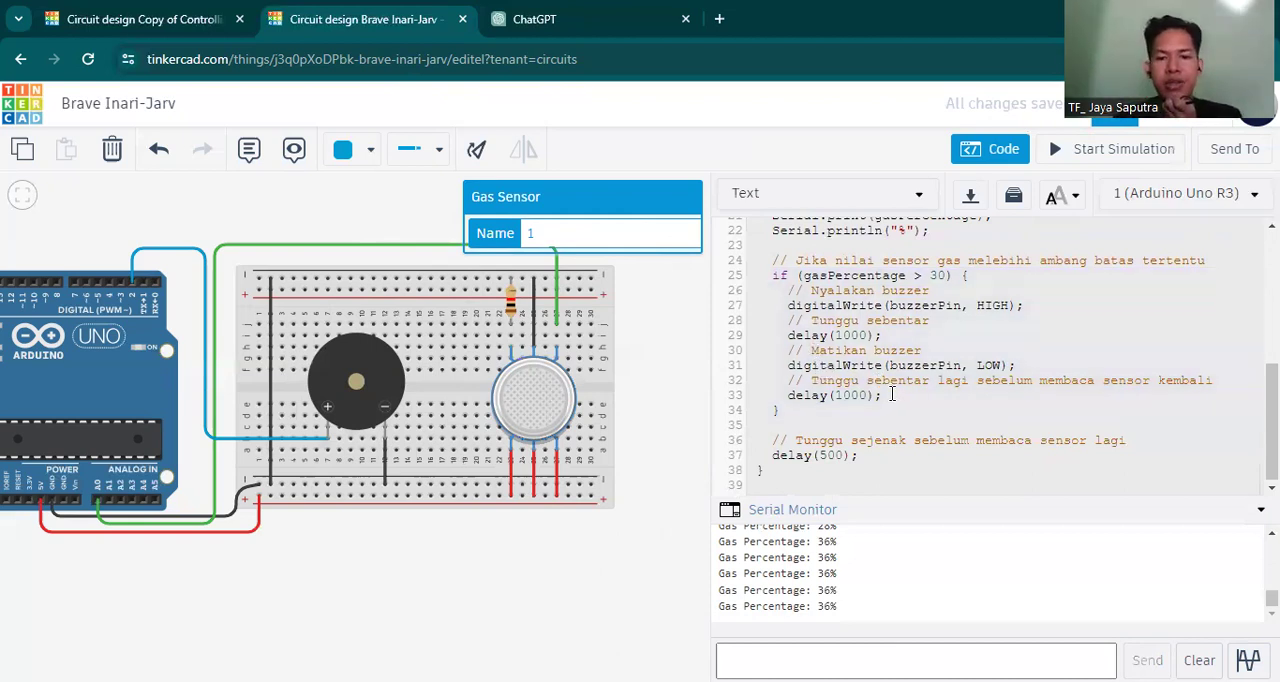
left_click_drag(892, 399, 789, 336)
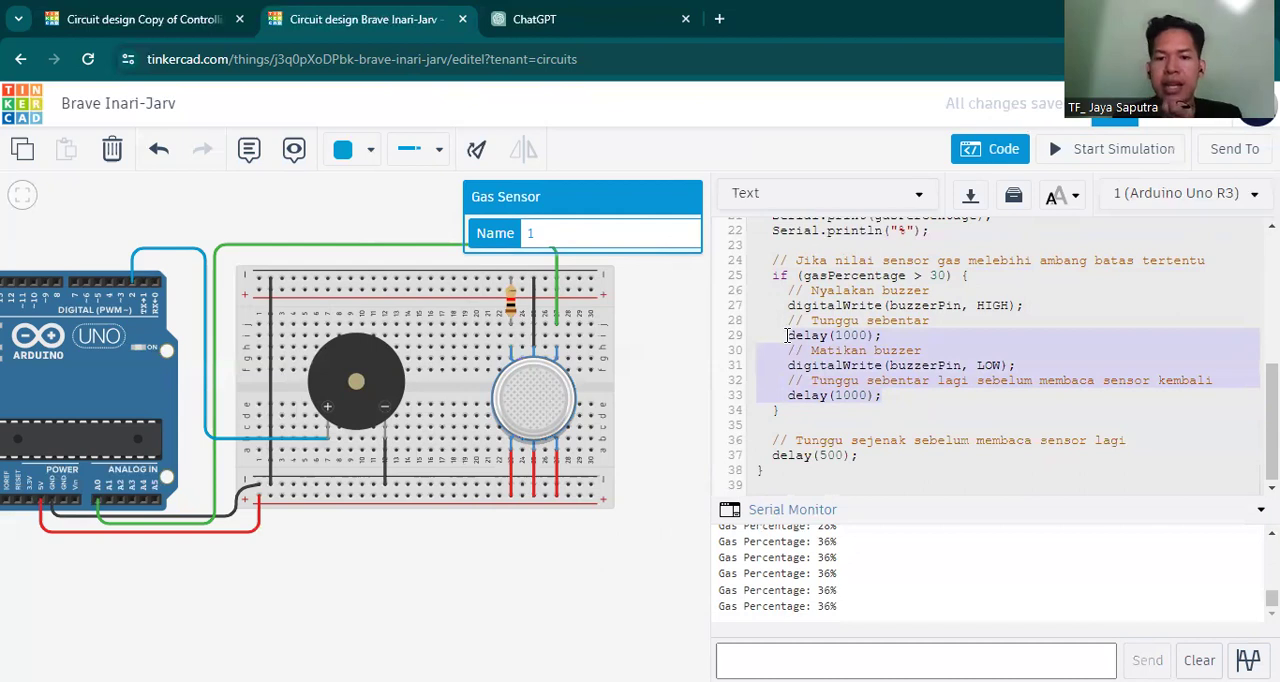
key("BackSpace")
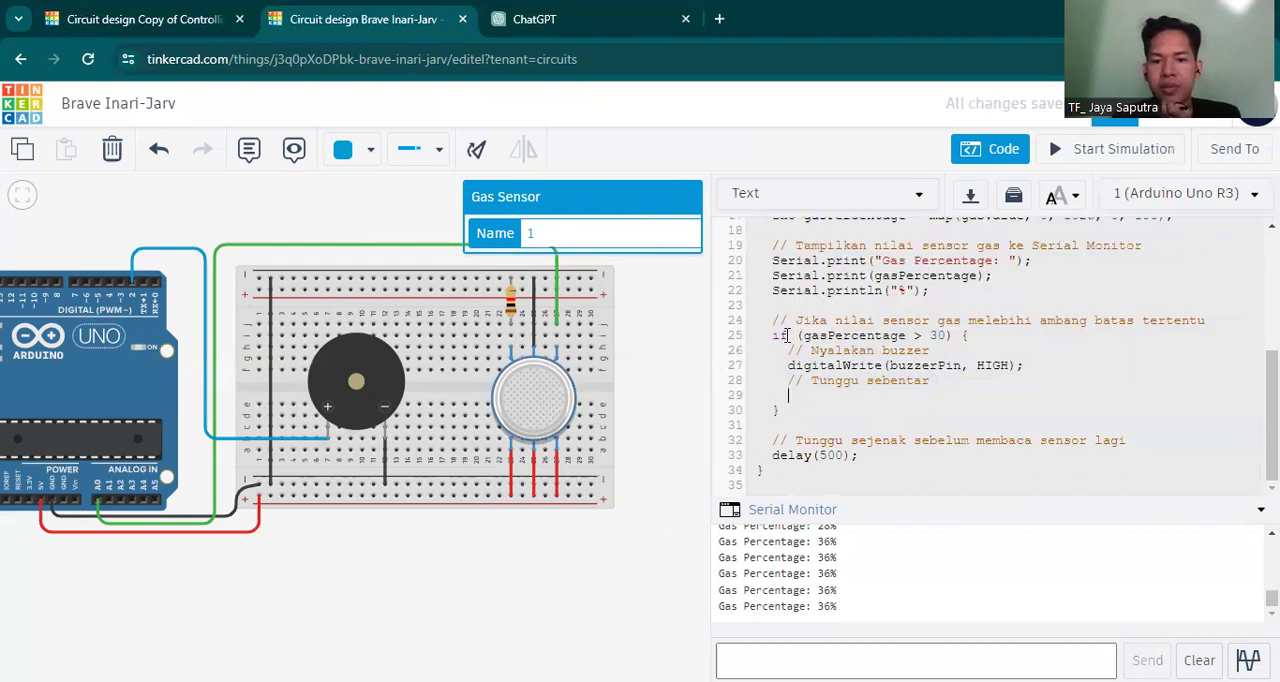
key("BackSpace")
key("BackSpace")
key("BackSpace")
key("BackSpace")
key("BackSpace")
key("BackSpace")
key("BackSpace")
key("BackSpace")
key("BackSpace")
key("BackSpace")
key("BackSpace")
key("BackSpace")
key("BackSpace")
key("BackSpace")
key("BackSpace")
key("BackSpace")
key("BackSpace")
key("BackSpace")
key("BackSpace")
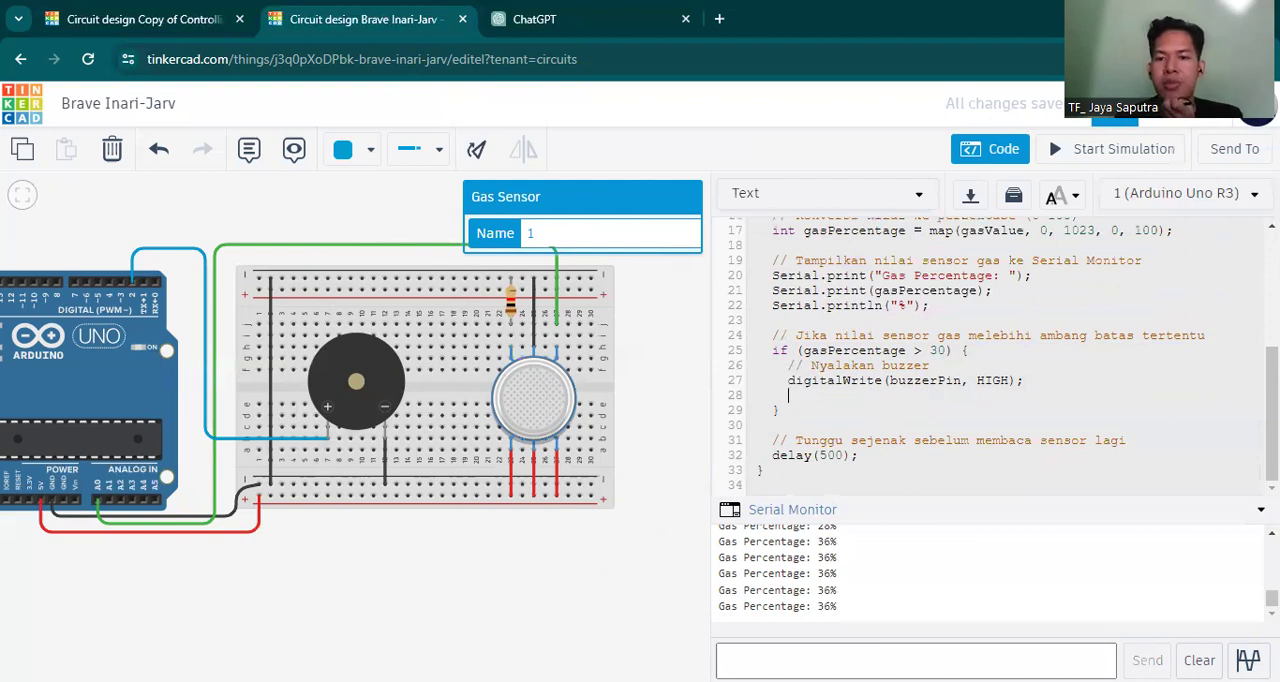
Simulate the shortened code, moving the gas cloud away from the sensor to check whether the buzzer stops, and end the simulation.
left_click(1123, 148)
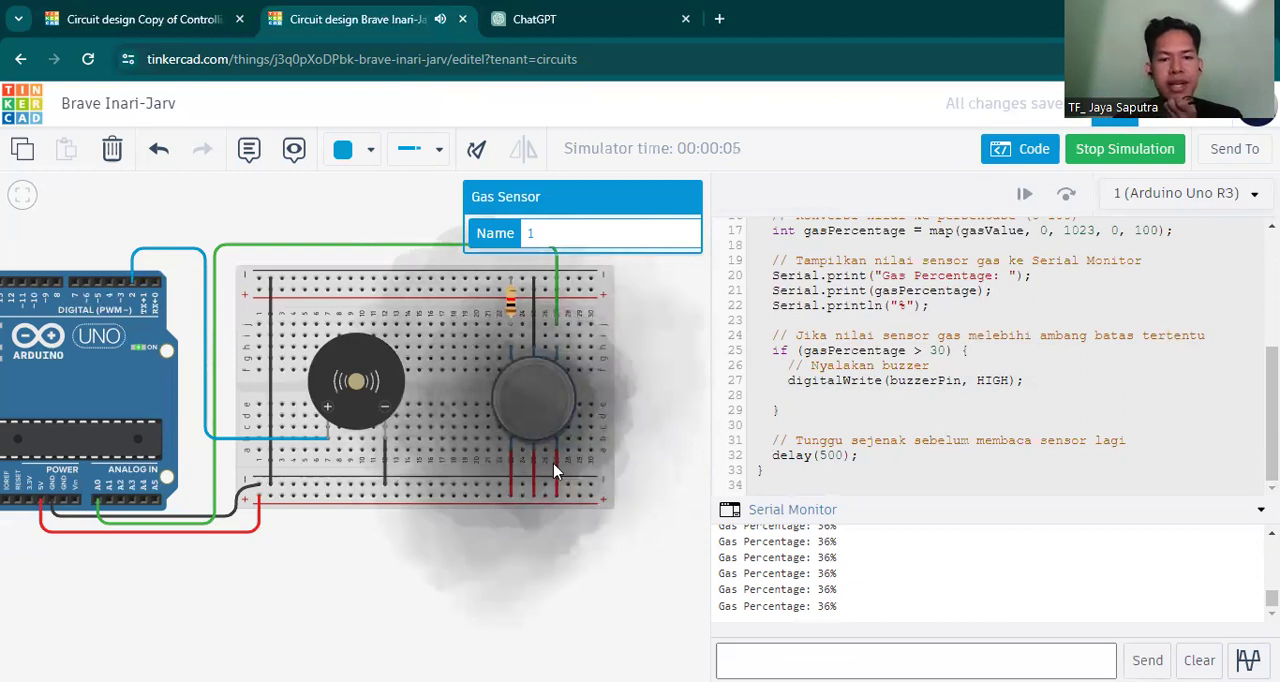
left_click_drag(538, 435, 698, 492)
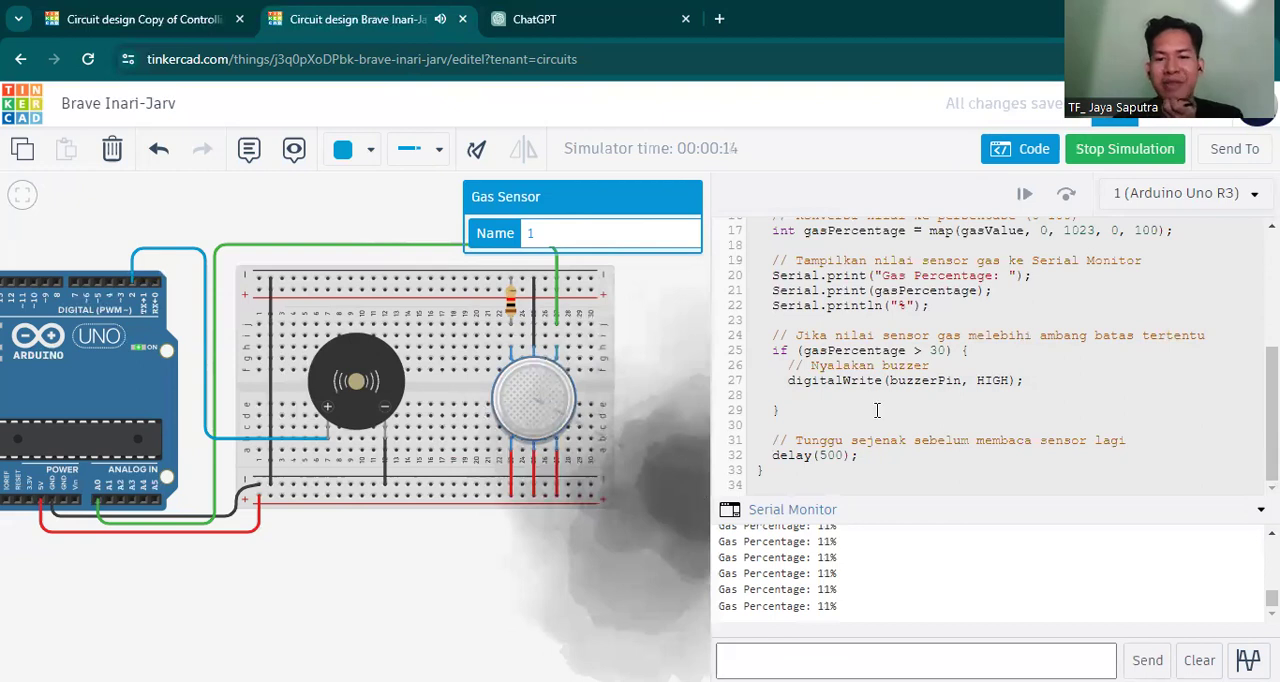
left_click(1110, 152)
Remove the blank line at the end of the if block and add an empty else block after it.
left_click(790, 399)
key("BackSpace")
key("BackSpace")
key("BackSpace")
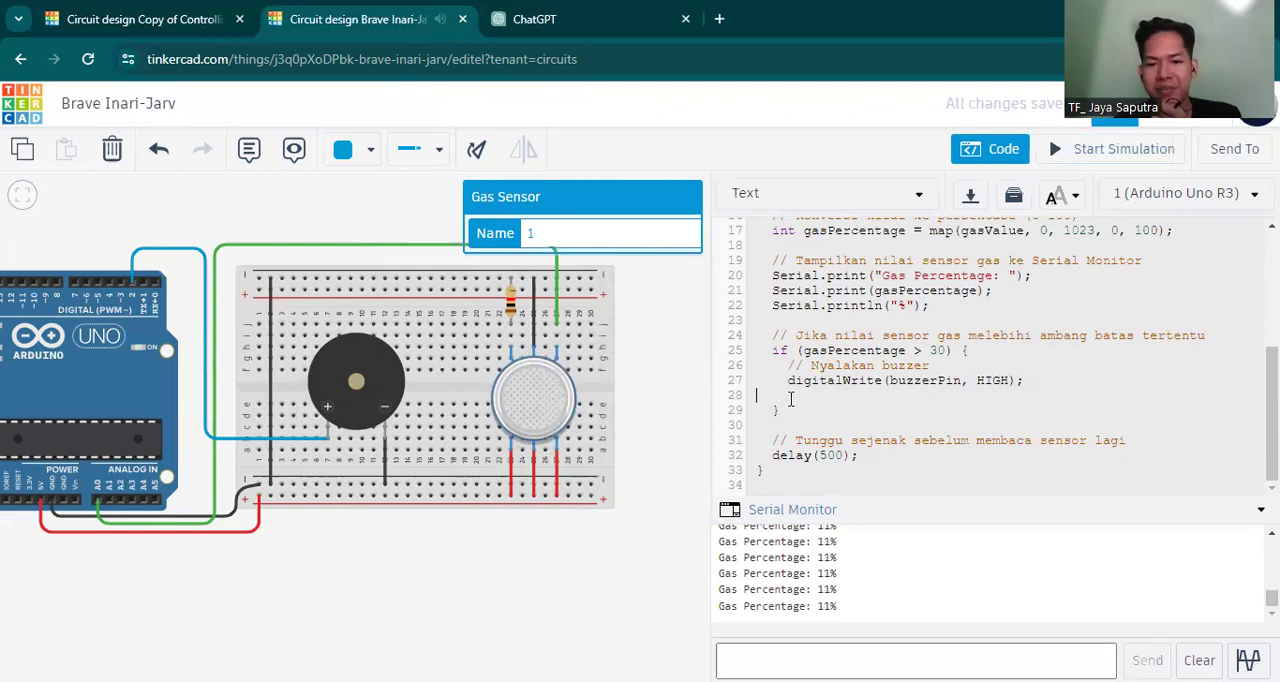
key("BackSpace")
left_click(791, 415)
type("else")
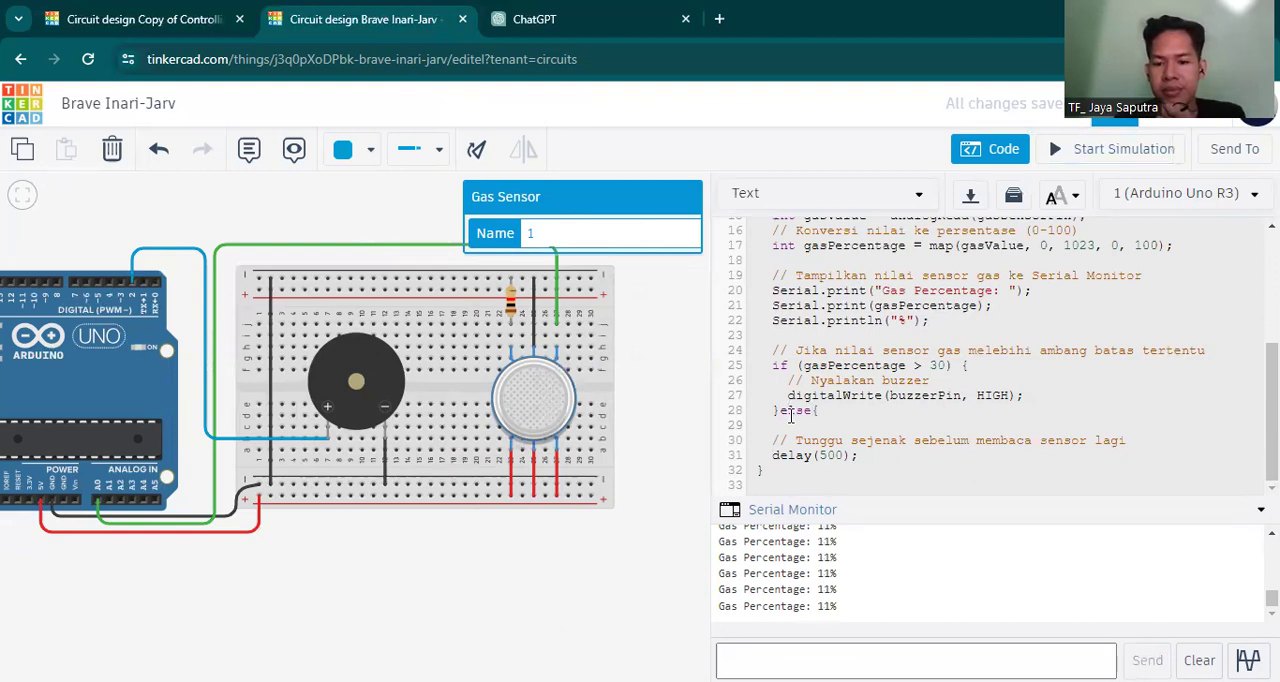
type("{")
key("Return")
key("Return")
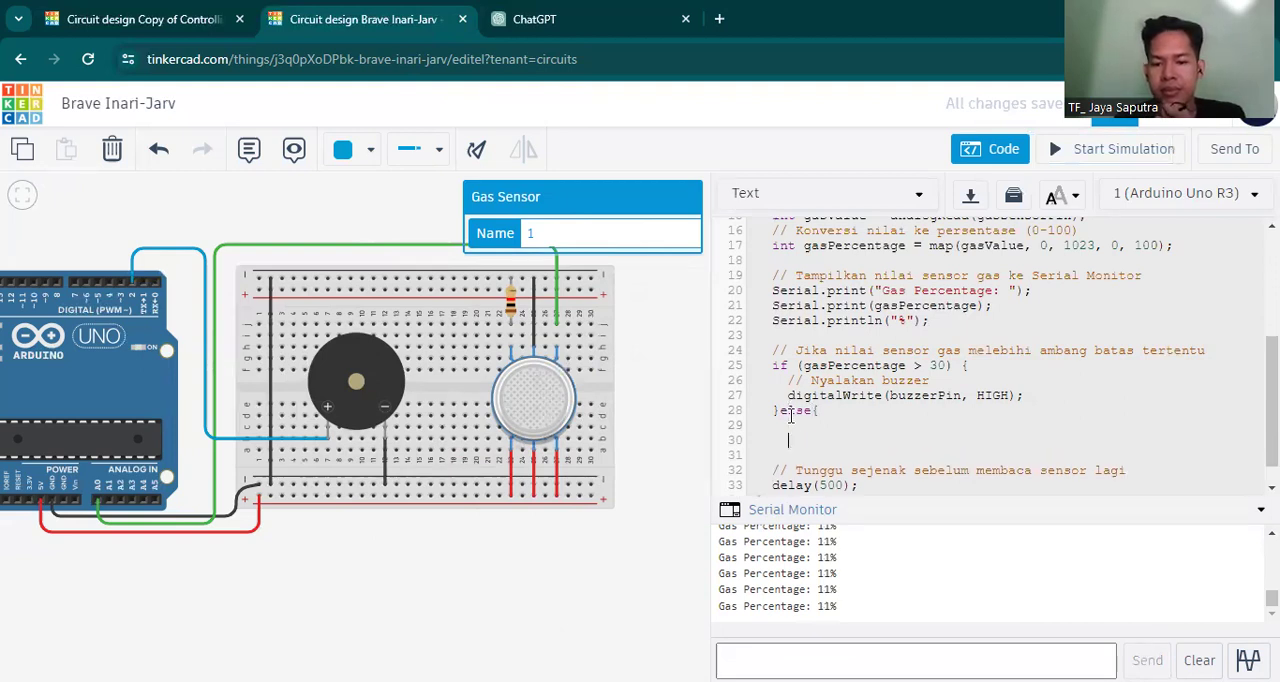
type("}")
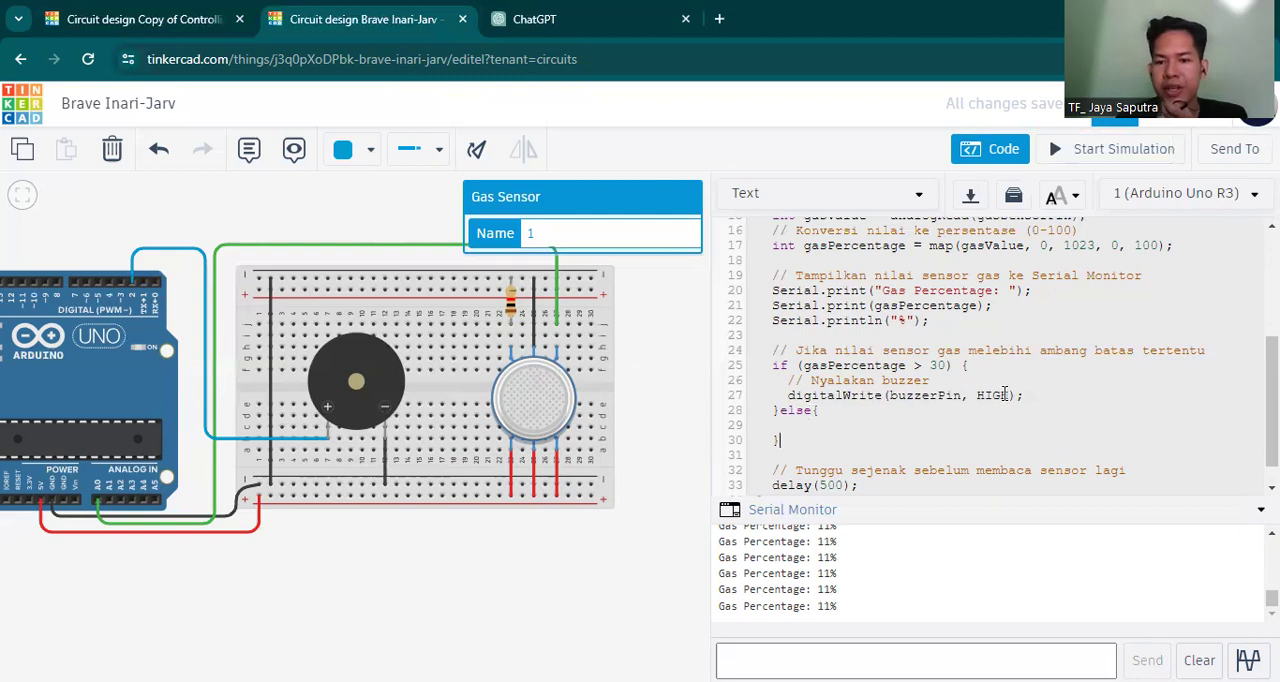
Copy the digitalWrite line from the if block into the else block and change its state to LOW.
left_click_drag(1020, 396, 790, 396)
key("ctrl+c")
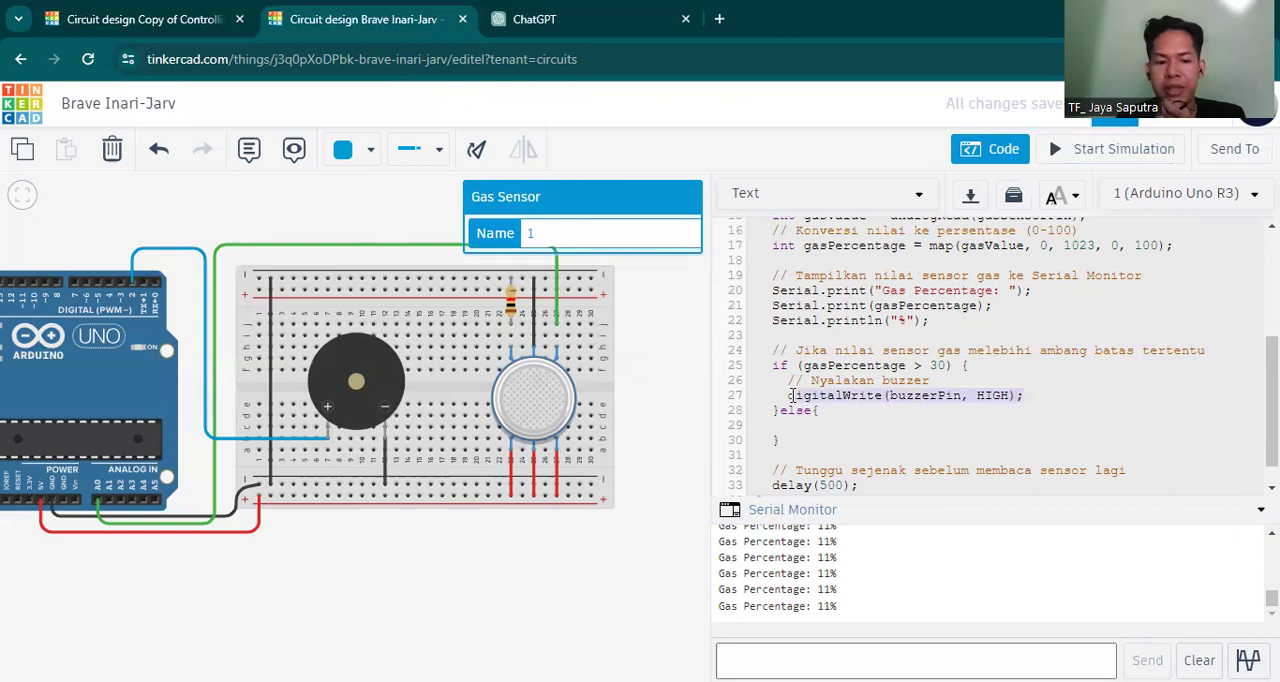
left_click(810, 428)
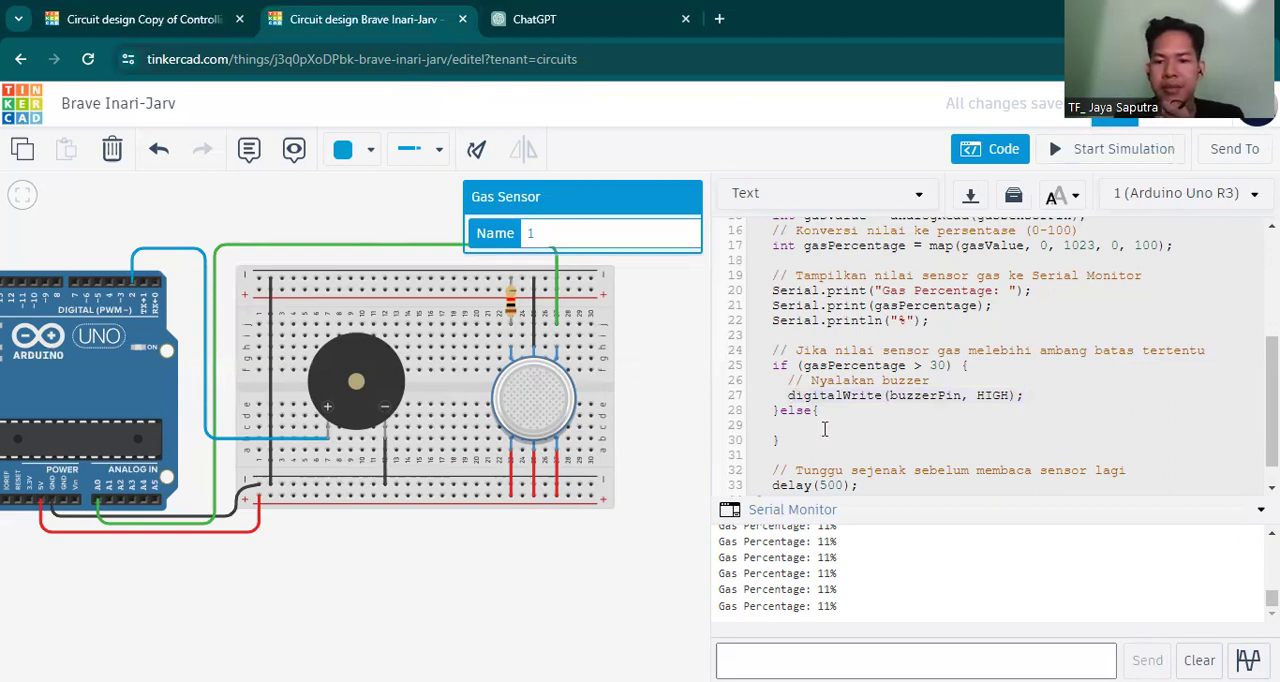
key("ctrl+v")
double_click(1000, 425)
key("BackSpace")
type("LO")
key("BackSpace")
type("OW")
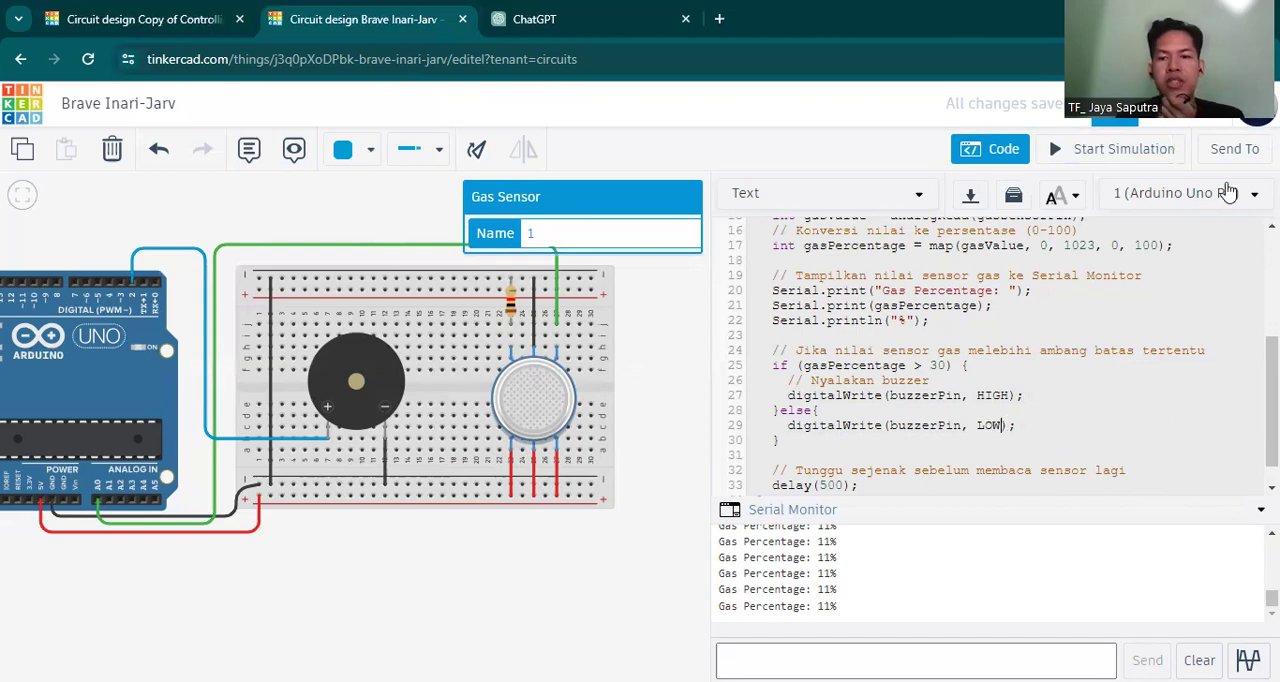
Run the simulation and move the gas cloud onto and away from the gas sensor several times to test the piezo switching on and off.
left_click(1118, 153)
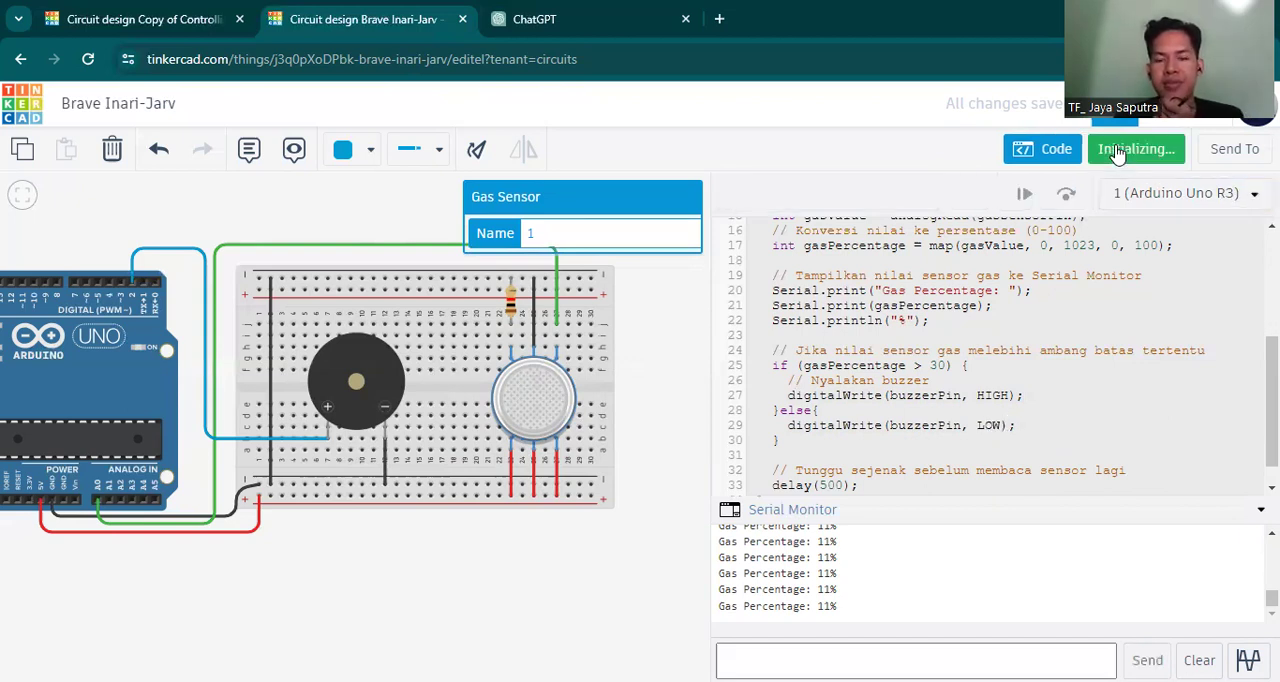
left_click(634, 282)
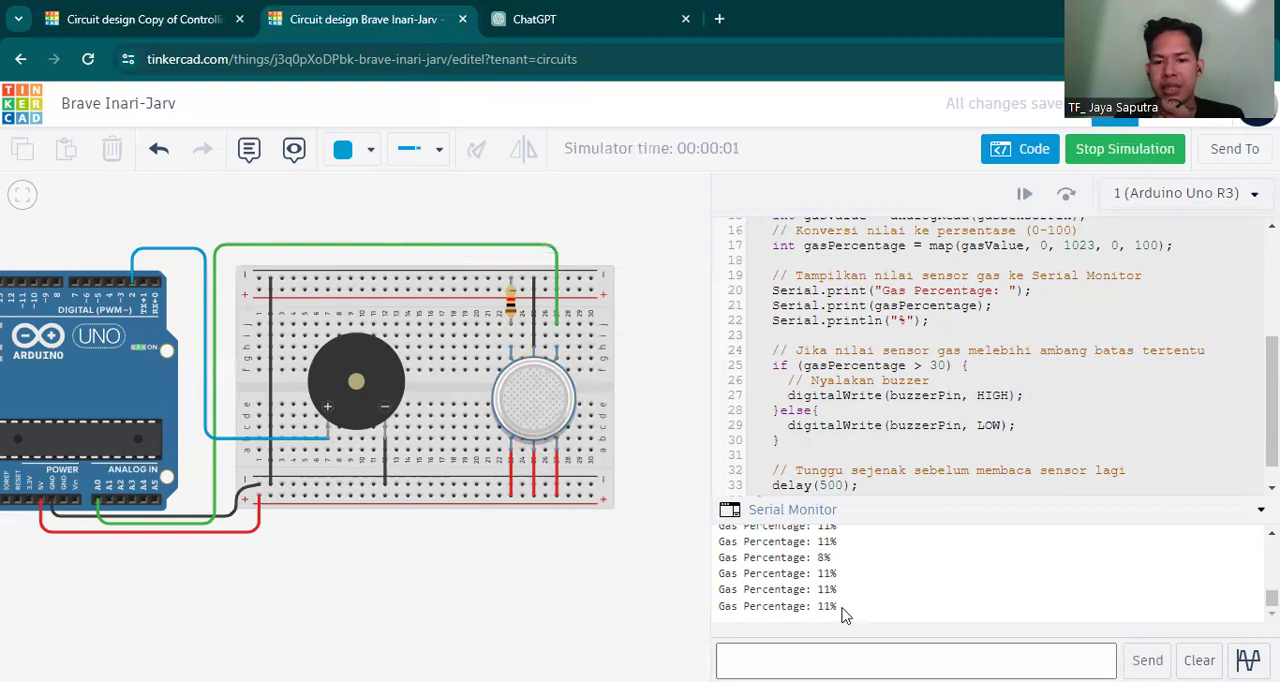
left_click(527, 400)
left_click_drag(553, 408, 625, 437)
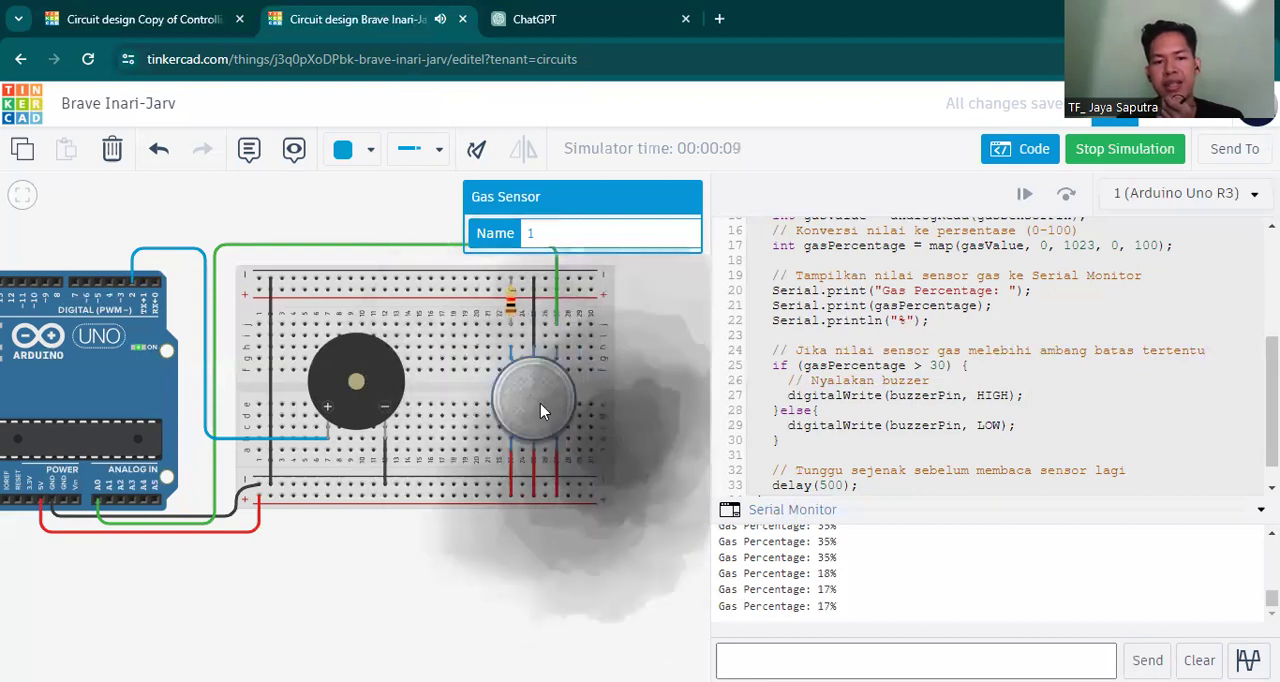
left_click(540, 410)
mouse_move(568, 420)
left_mouse_down()
mouse_move(683, 458)
mouse_move(560, 408)
left_mouse_up()
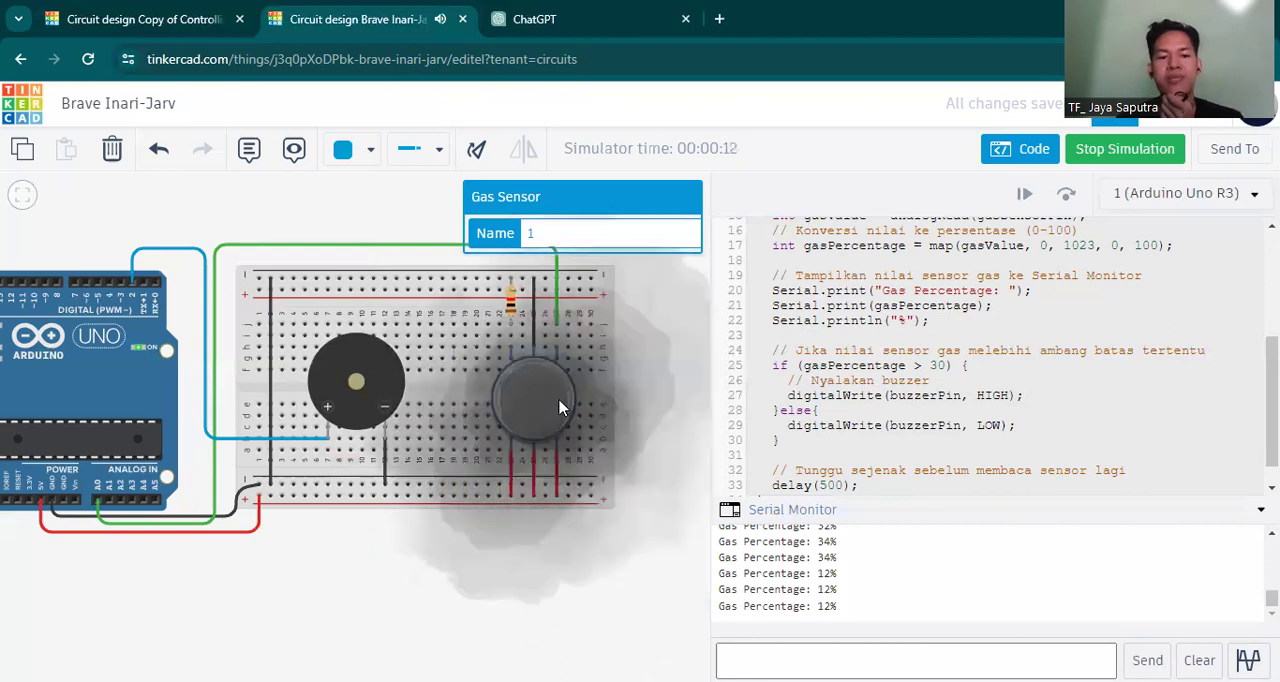
scroll(366, 590, "down", 2)
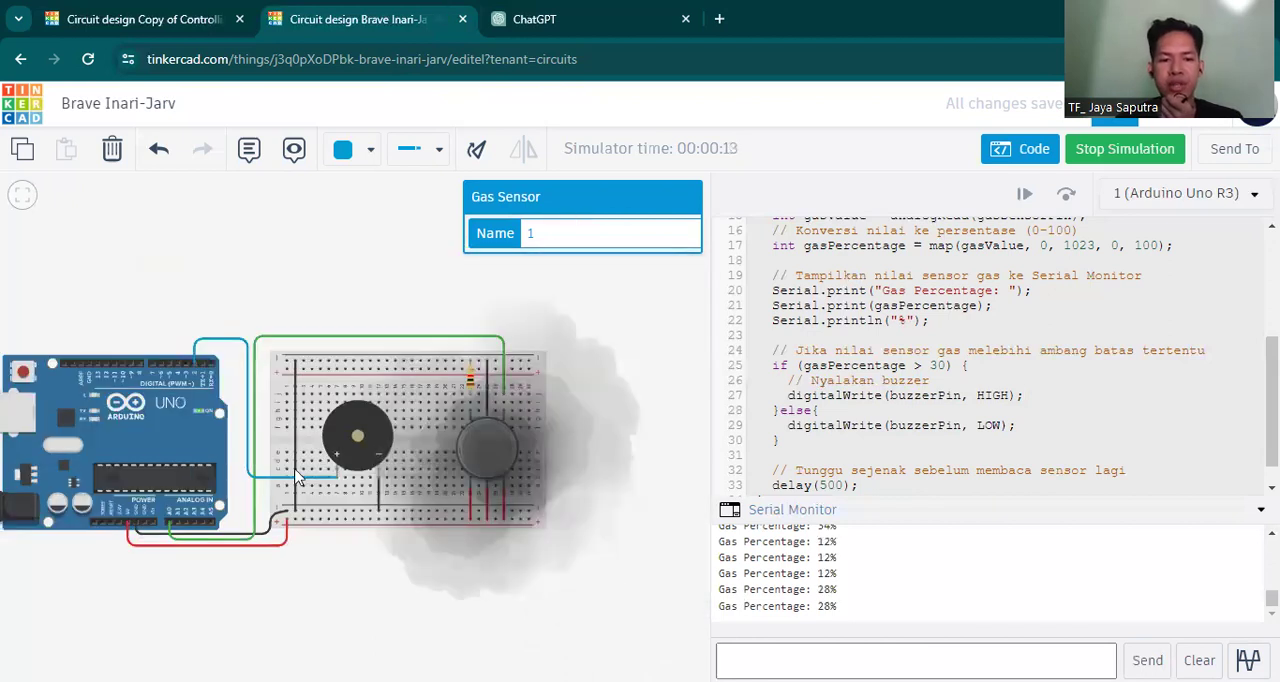
scroll(263, 353, "down", 1)
left_click_drag(263, 353, 366, 334)
left_click(568, 468)
mouse_move(570, 470)
left_mouse_down()
mouse_move(663, 549)
mouse_move(557, 467)
left_mouse_up()
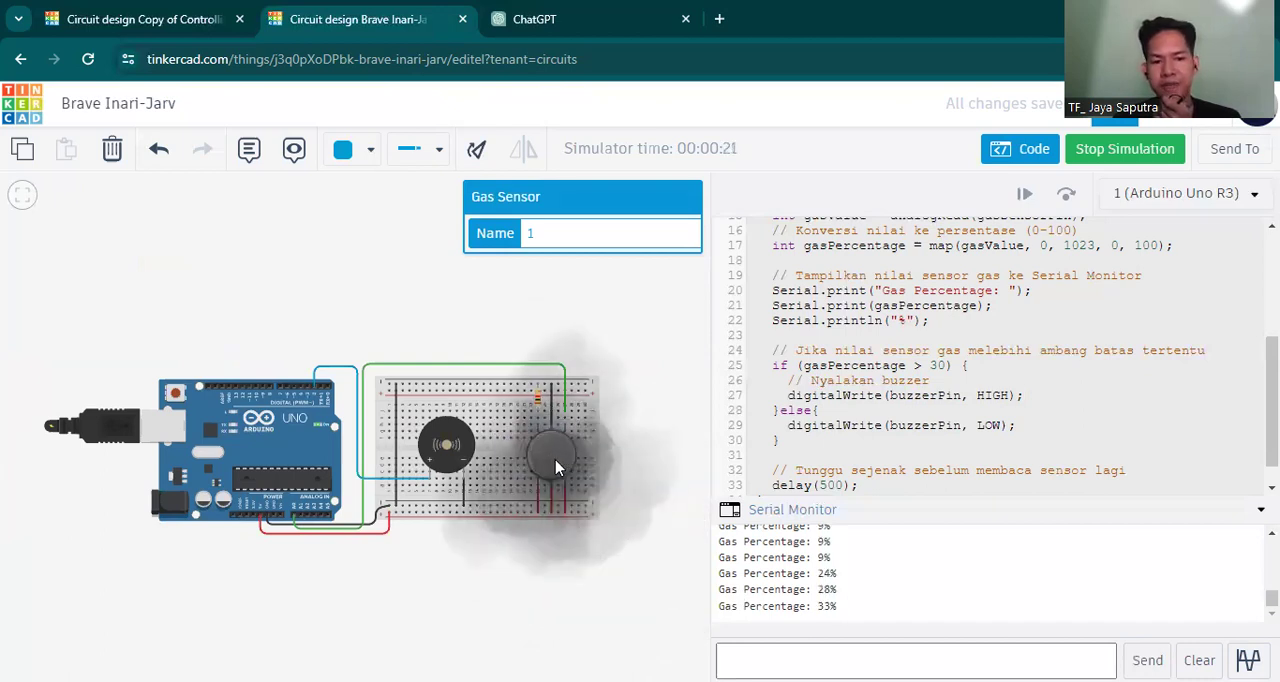